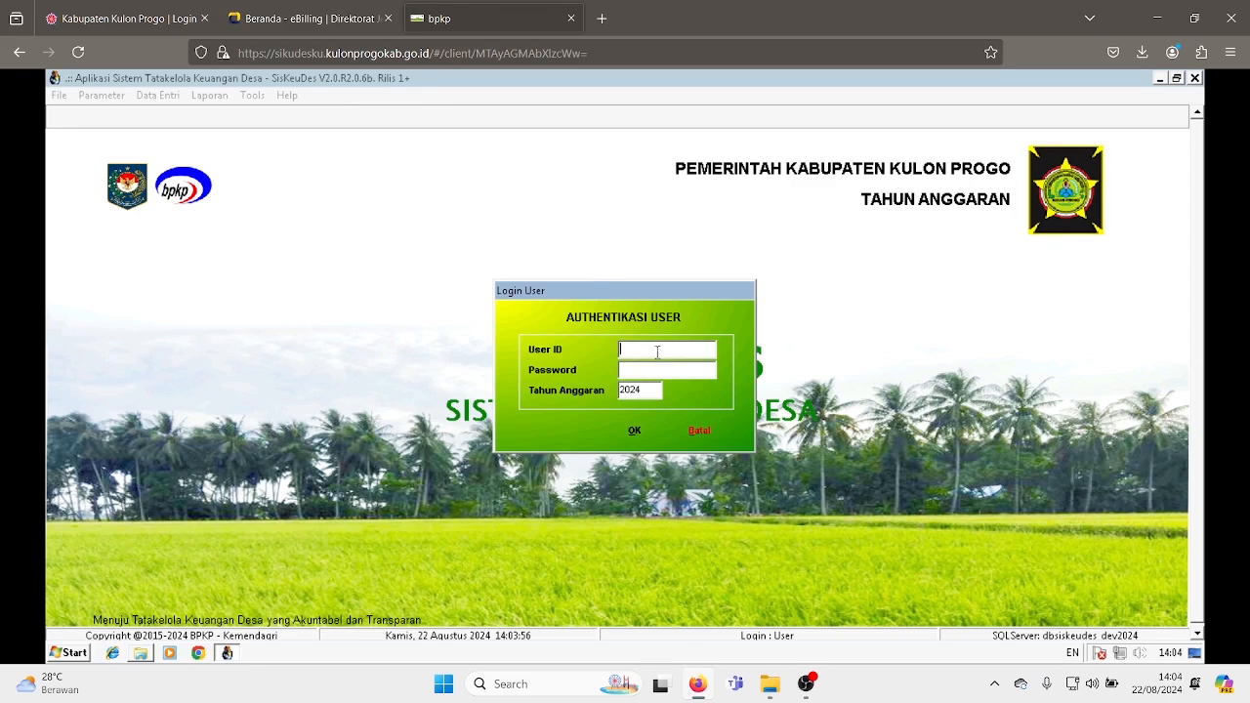
- Log in with the village user ID, the account password and fiscal year 2024
text(tawangsari)
key(Tab)
text(******)
click(637, 431)
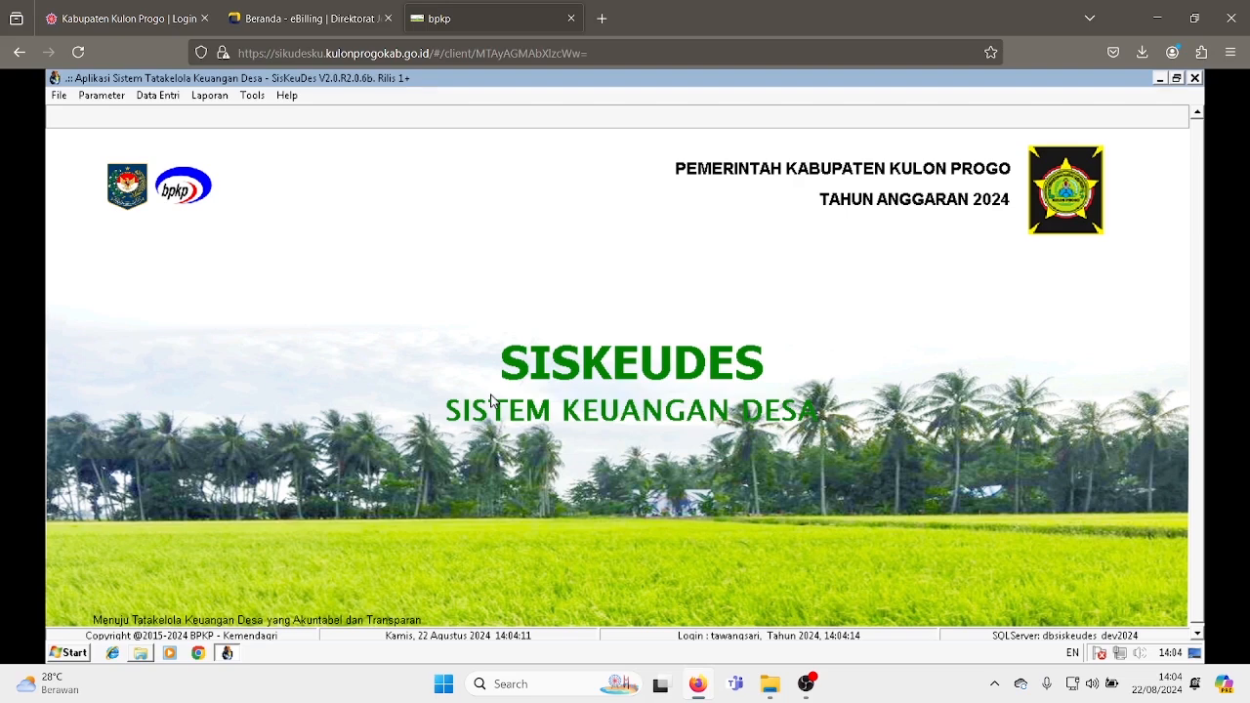
- Open the SPP Definitif form from the SPP Kegiatan entry under Penatausahaan
click(154, 101)
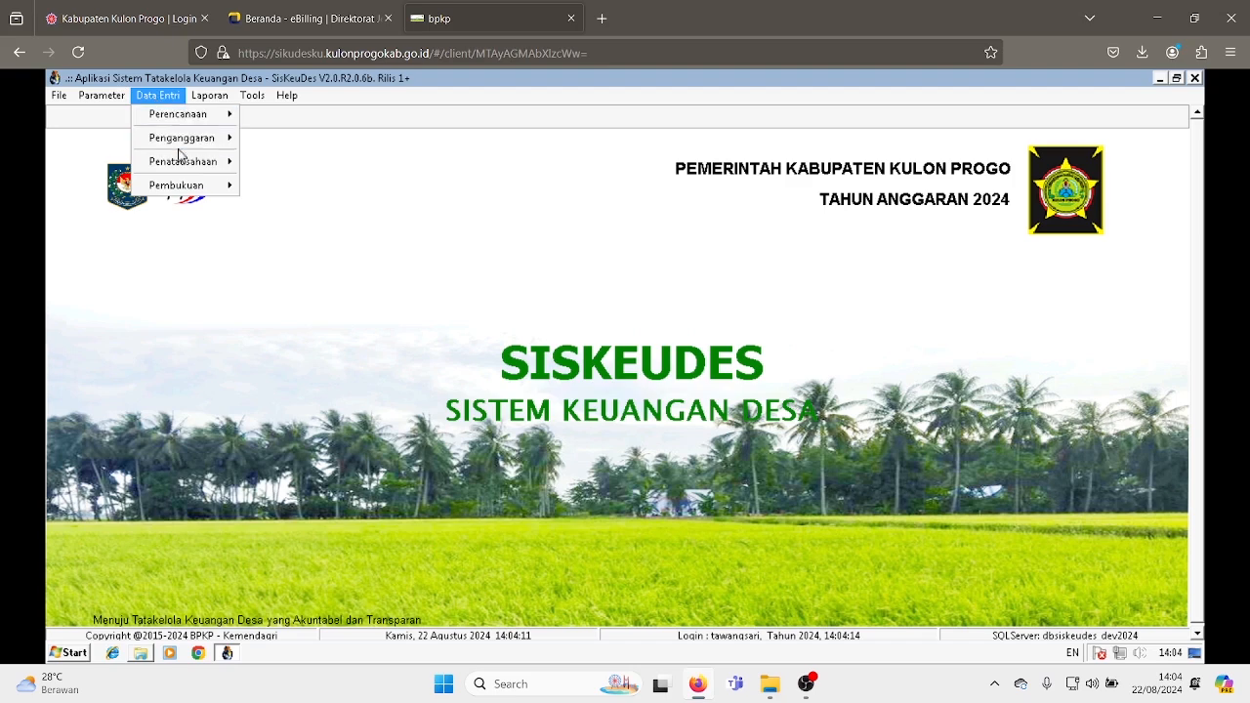
mouse_move(195, 170)
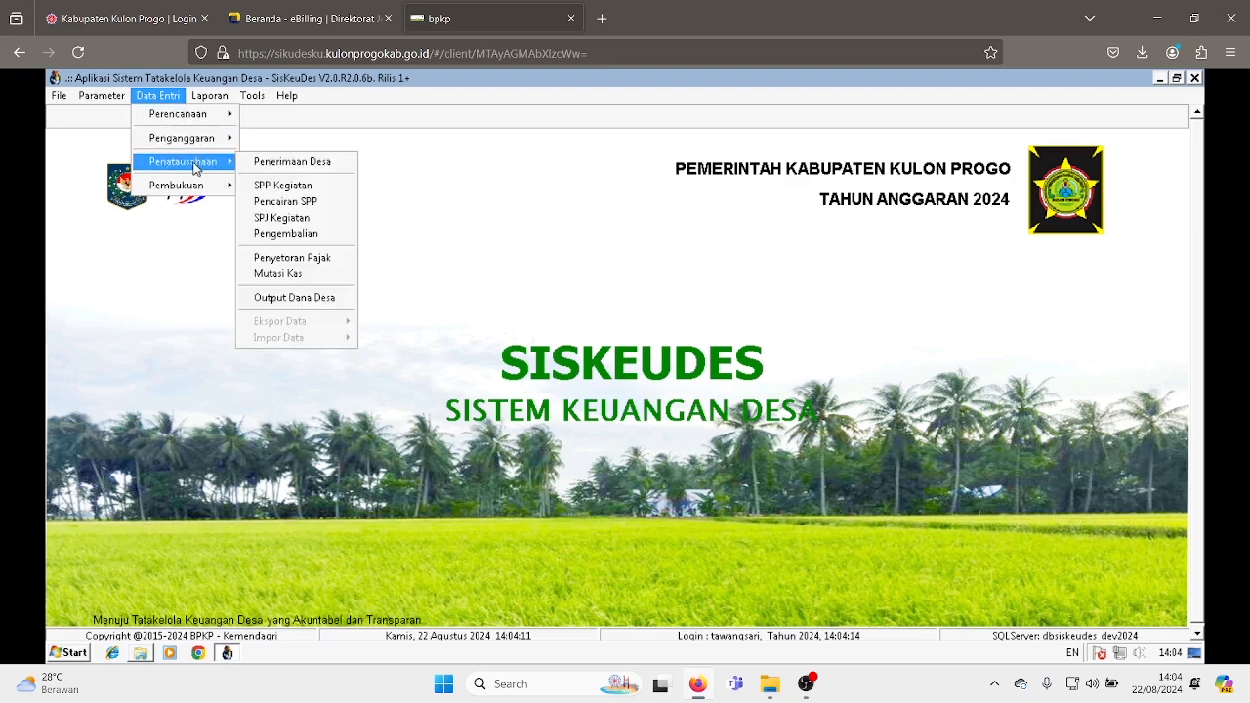
click(279, 191)
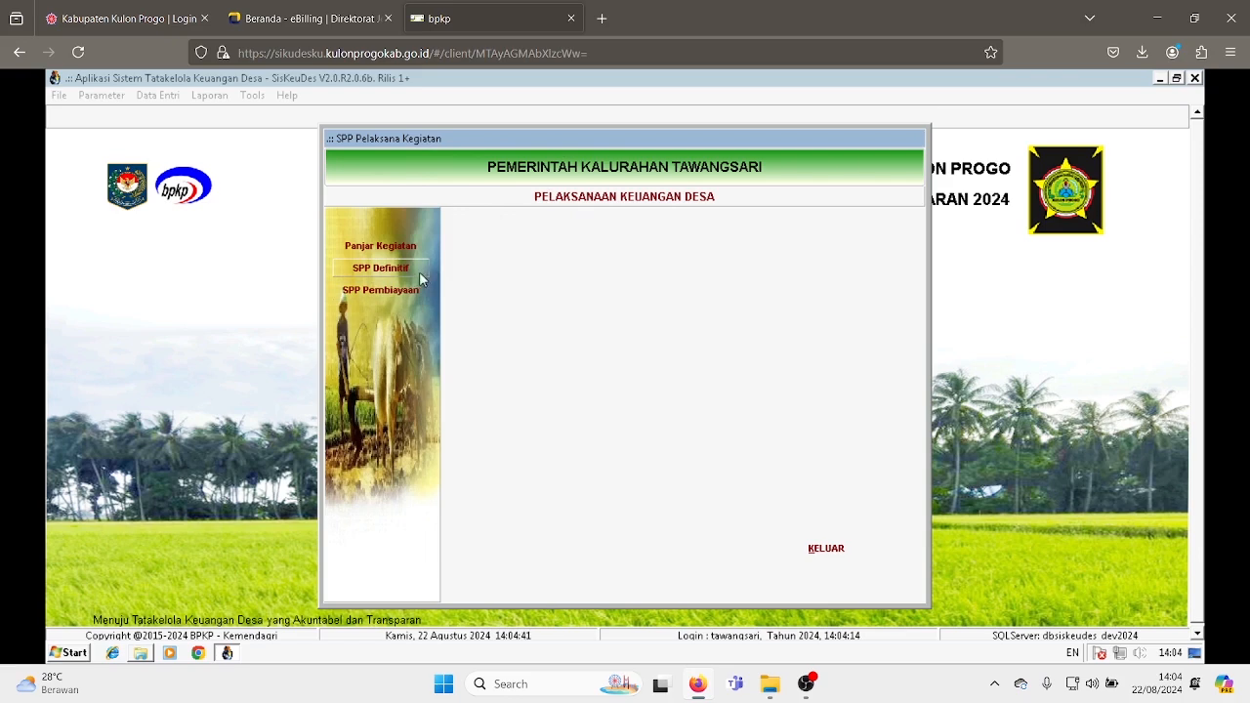
click(388, 278)
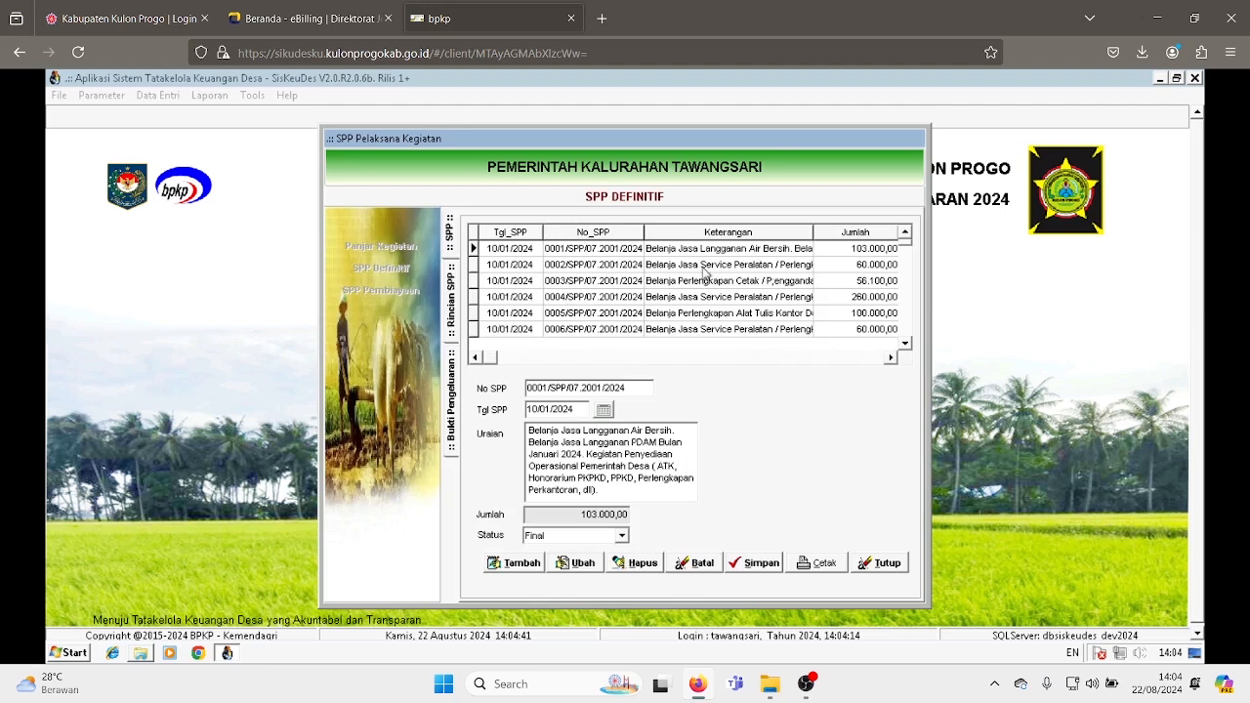
- Add a new SPP dated 22/08/2024 with the description 'Siltap Lurah Agustus' and save it
click(521, 564)
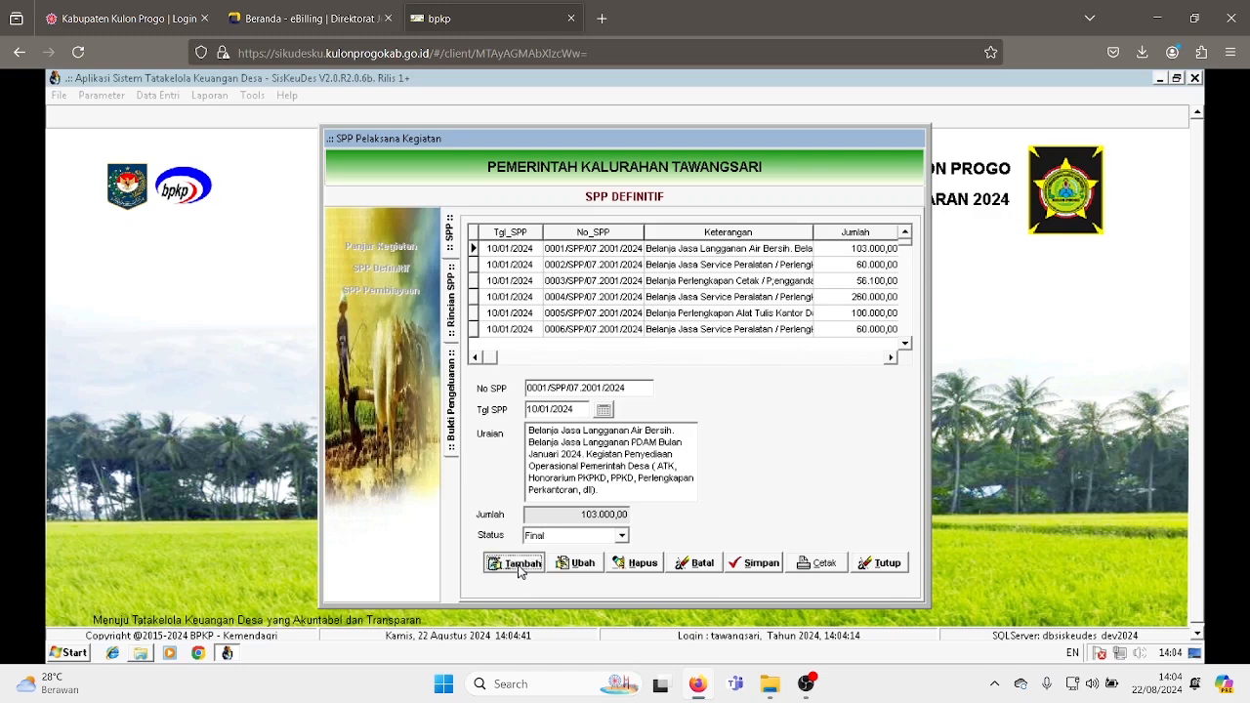
click(604, 410)
click(631, 450)
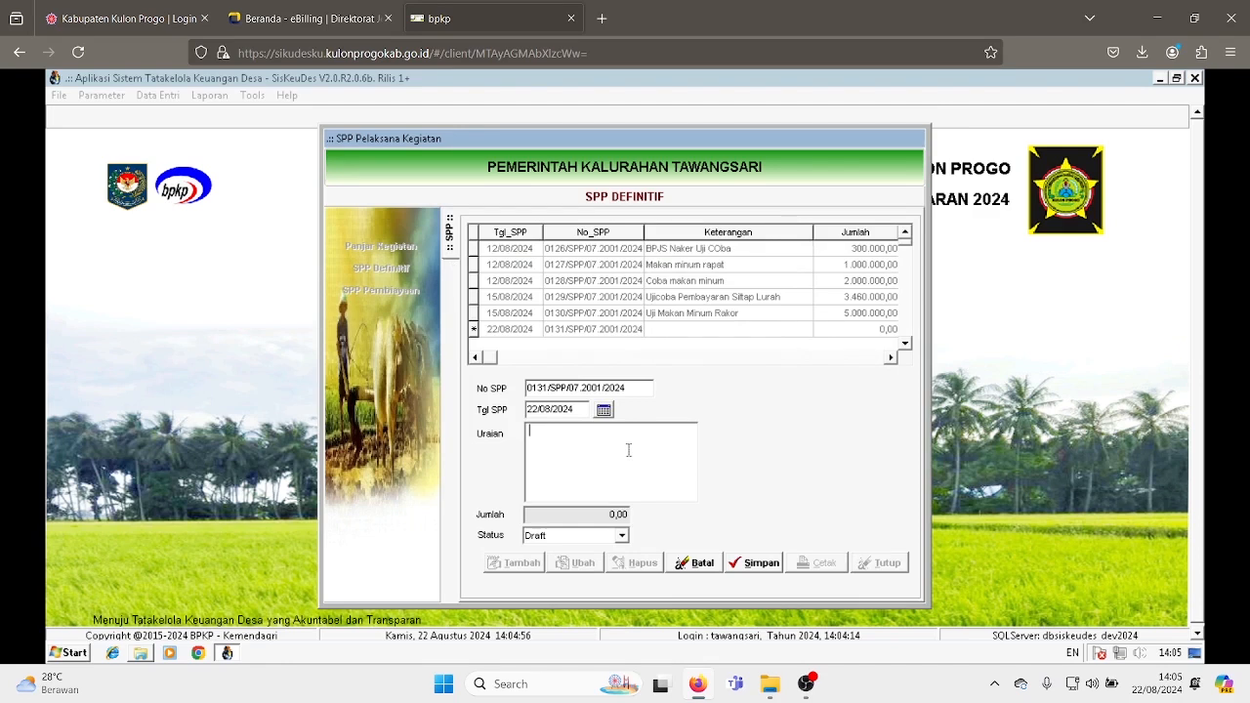
text(C)
click(761, 564)
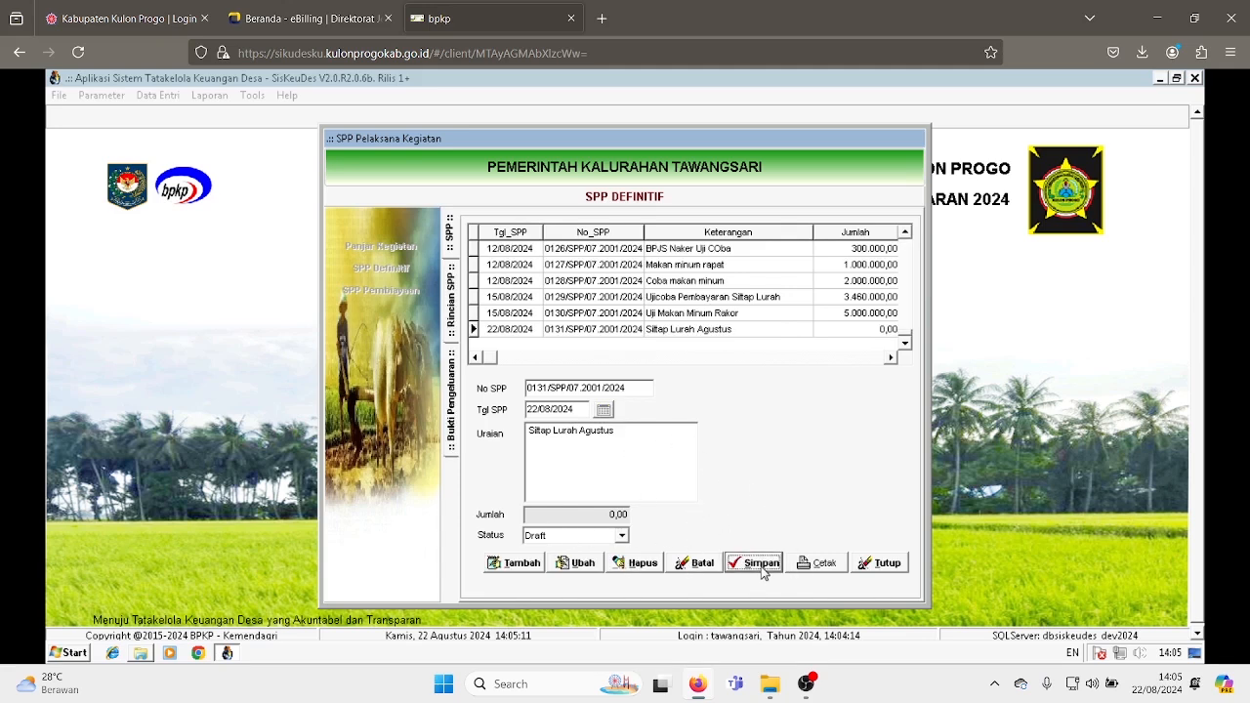
- Add rincian 5.1.1.01 Penghasilan Tetap Kepala Desa from the Penyediaan Penghasilan Tetap Lurah sub-activity to the new SPP and save
click(680, 332)
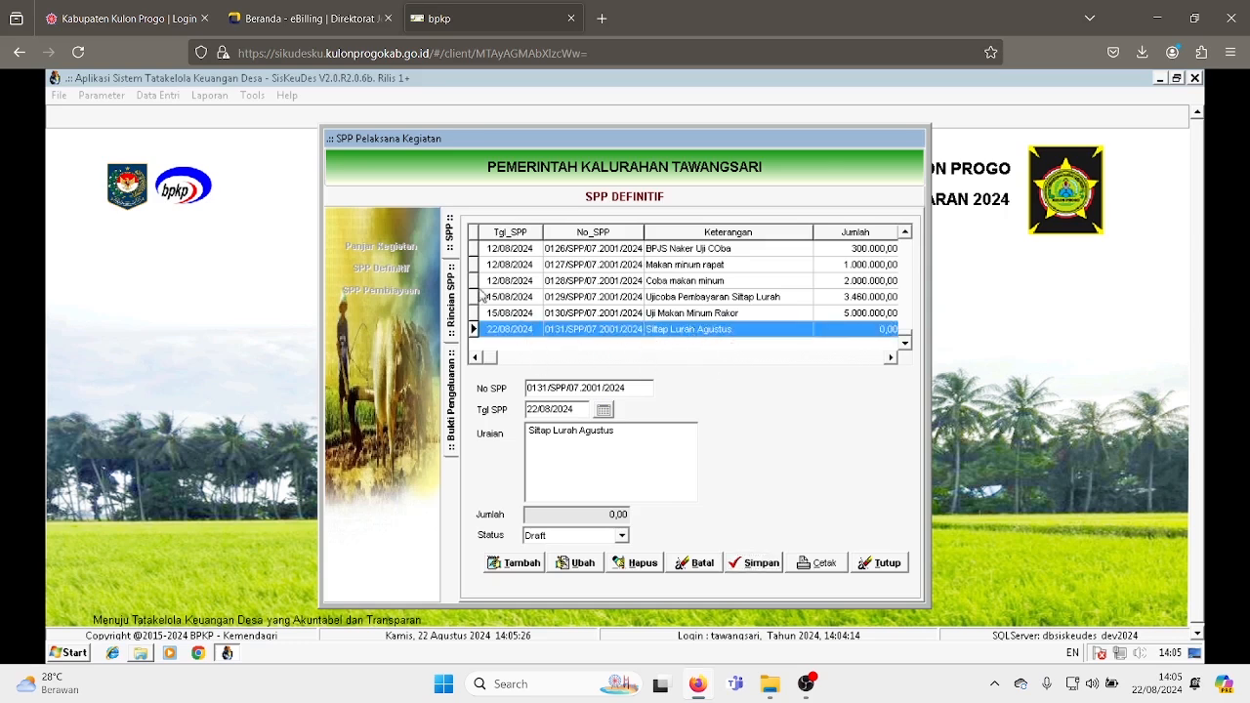
click(455, 313)
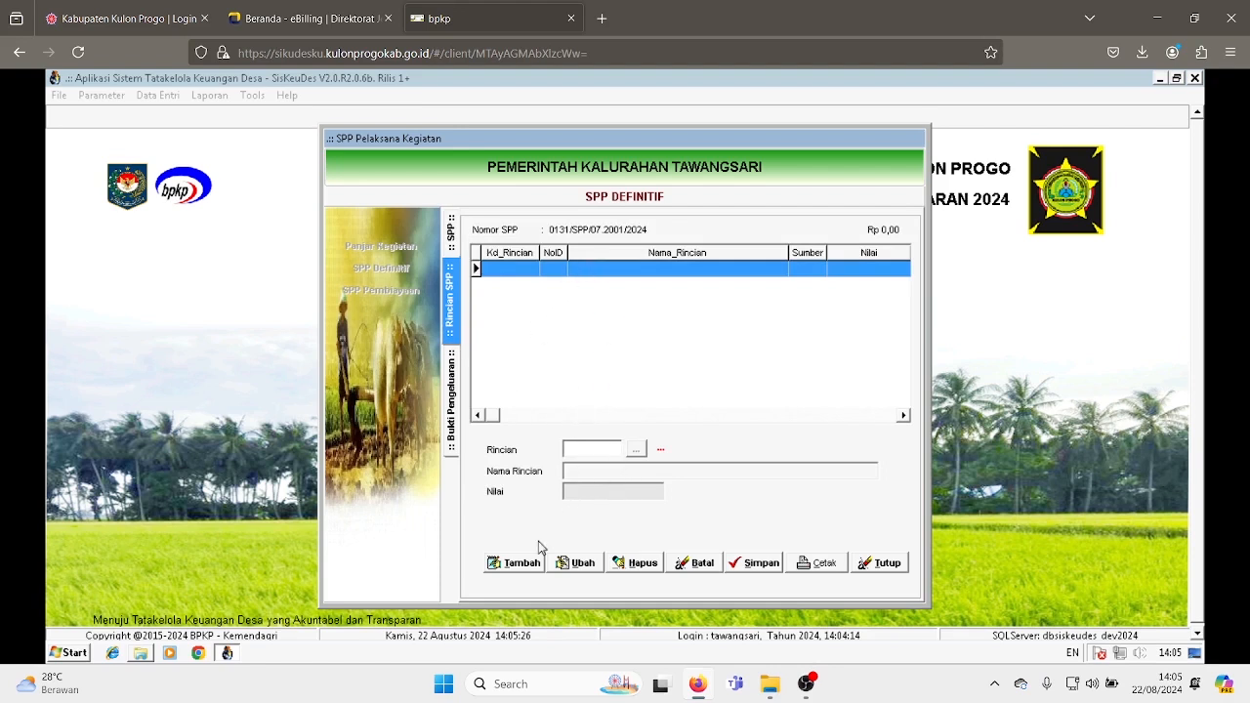
click(515, 567)
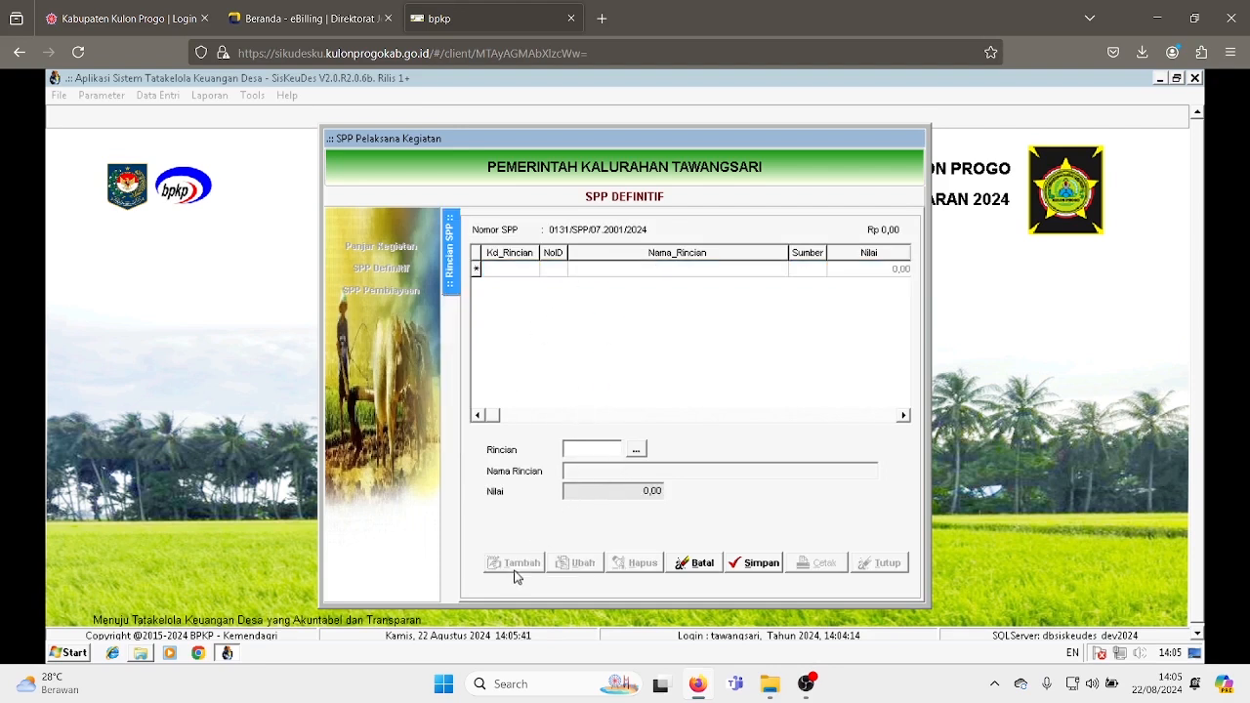
click(635, 450)
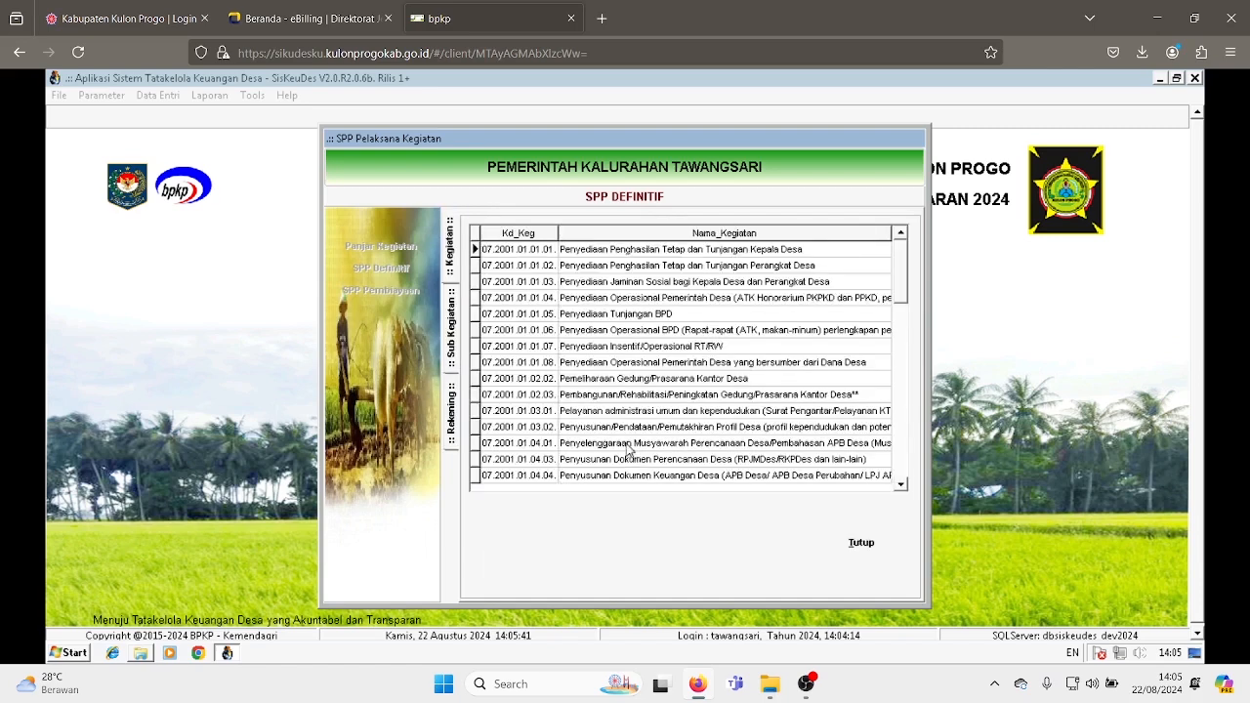
click(607, 256)
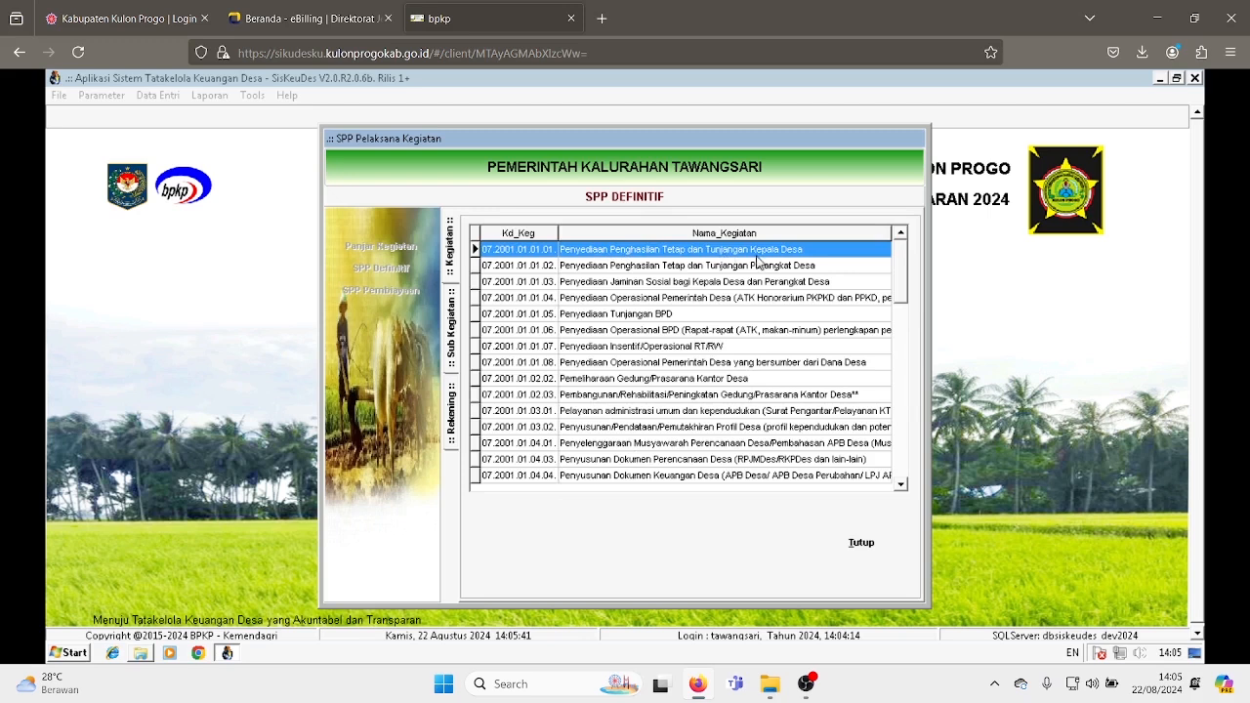
double_click(661, 252)
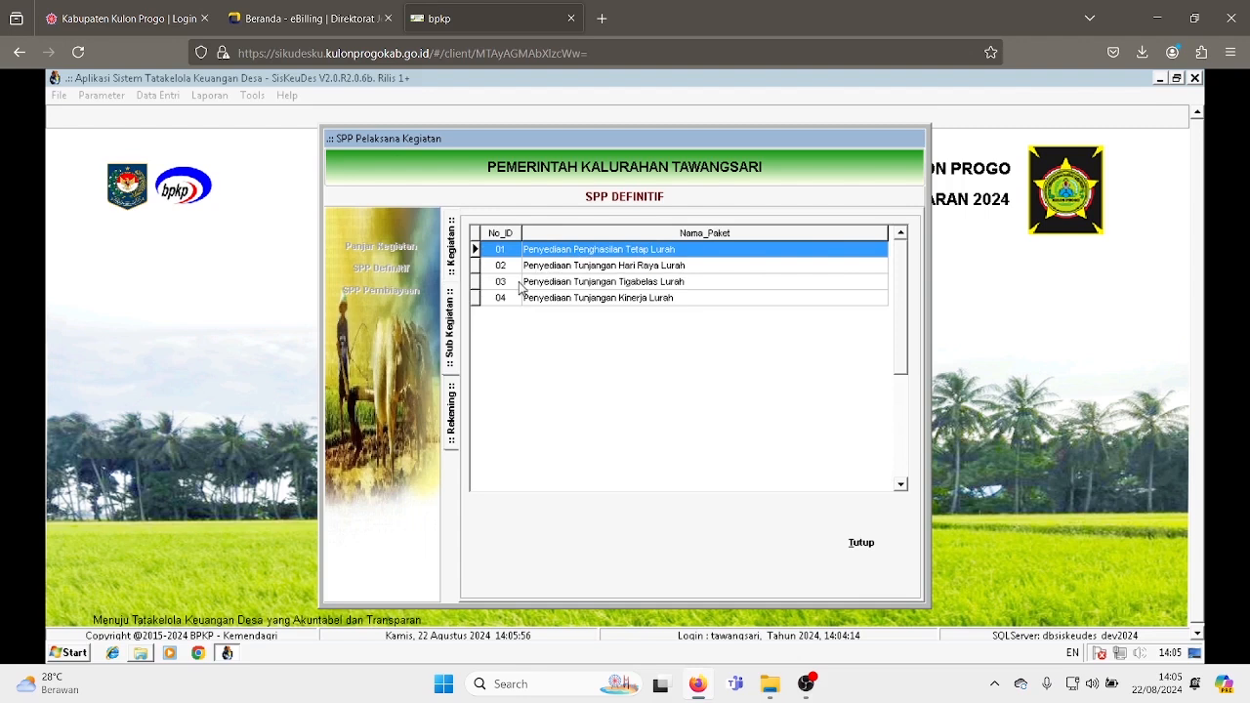
double_click(600, 252)
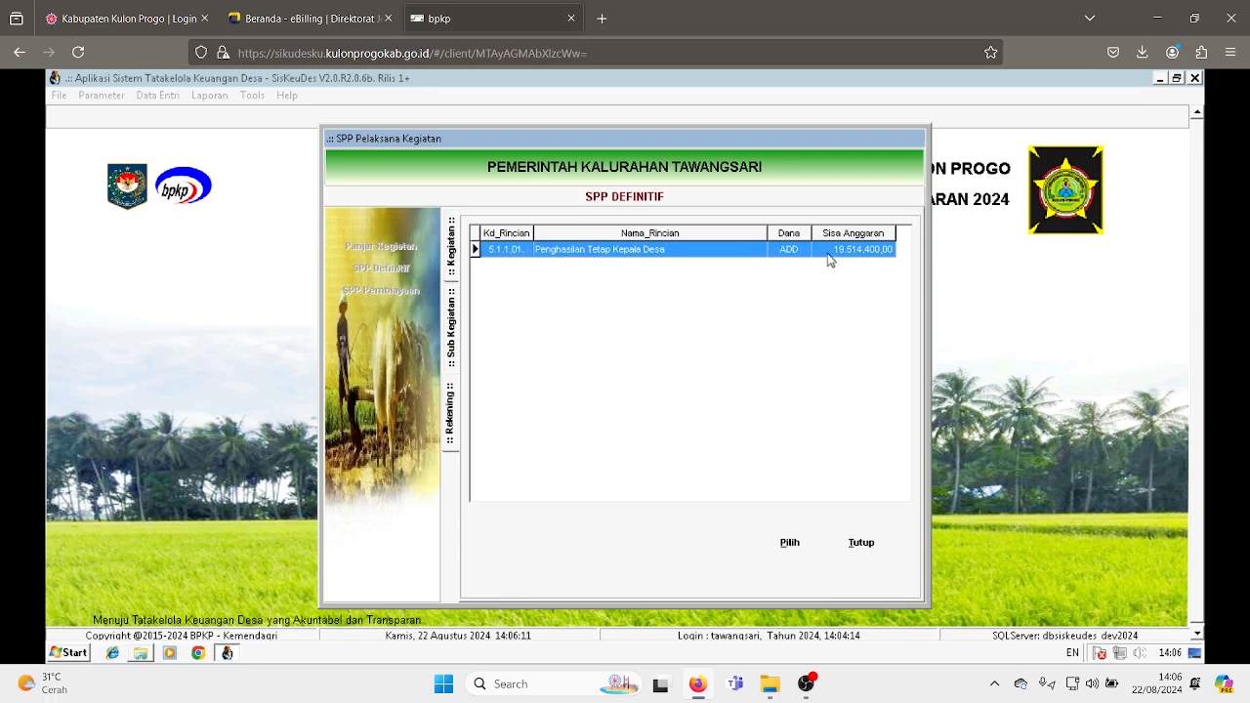
click(790, 547)
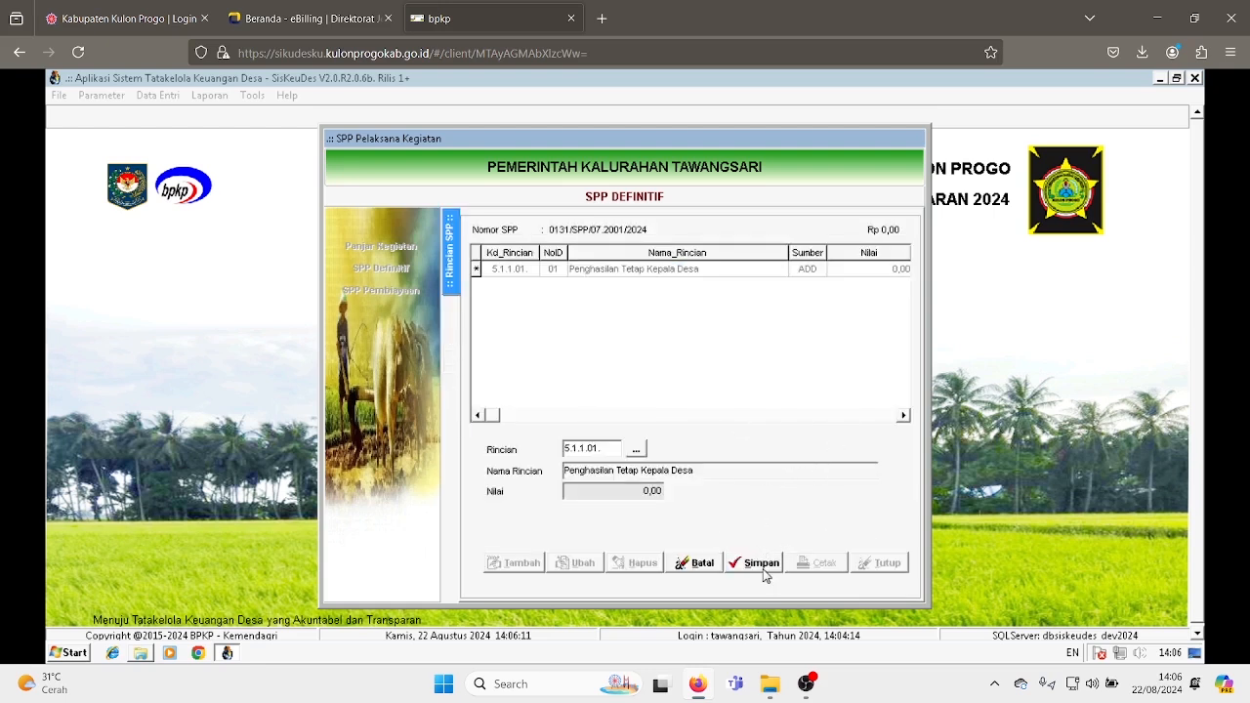
click(762, 567)
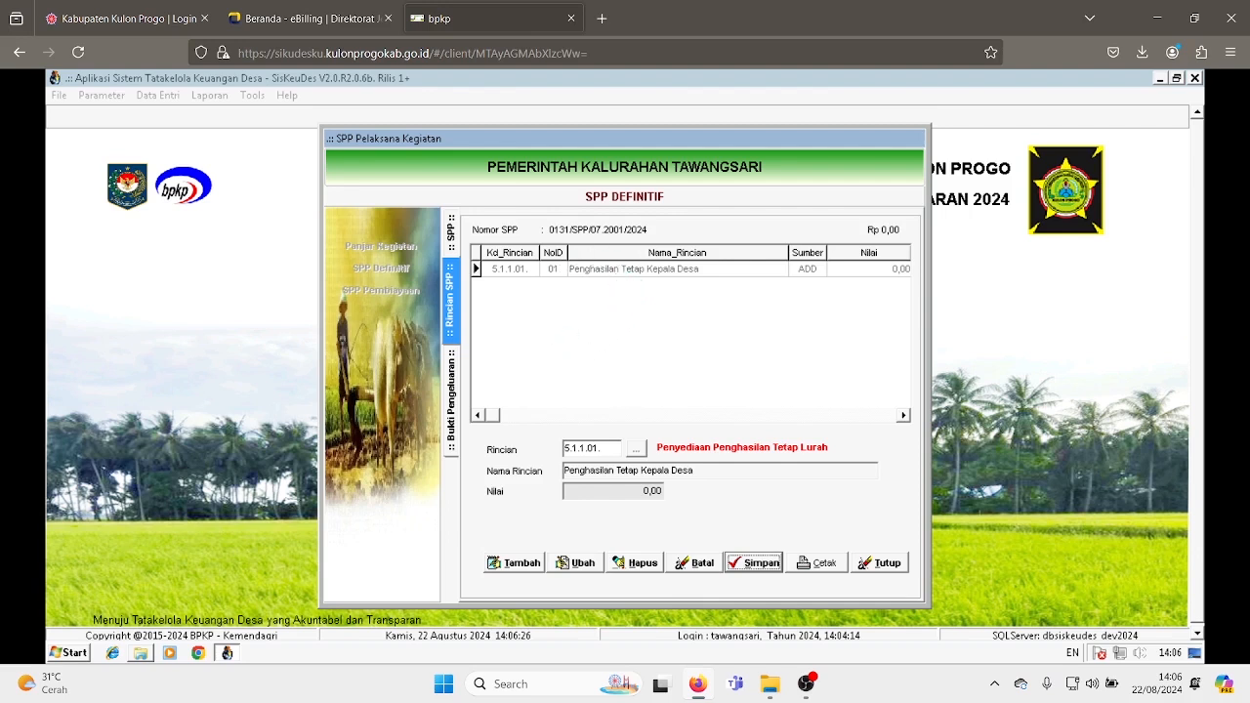
- Add an expenditure receipt for that rincian dated 22/08/2024, described 'Siltap Lurah Agustus', with value 3496800
click(628, 269)
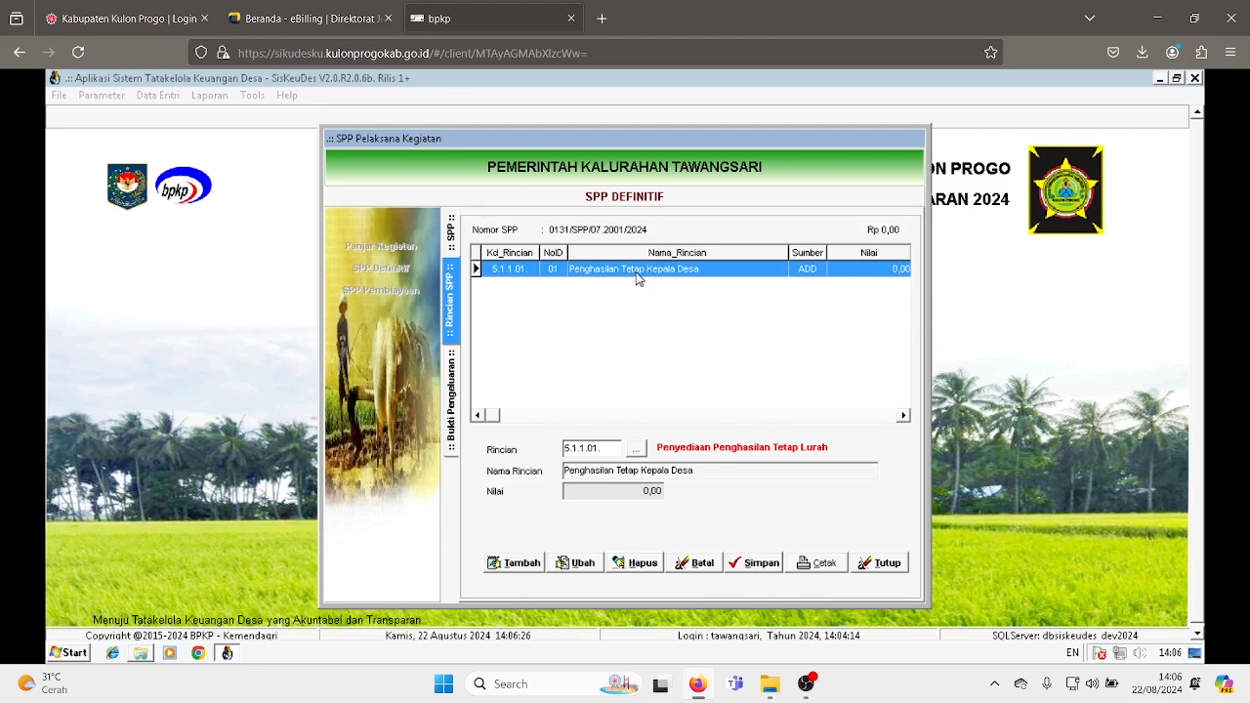
double_click(636, 272)
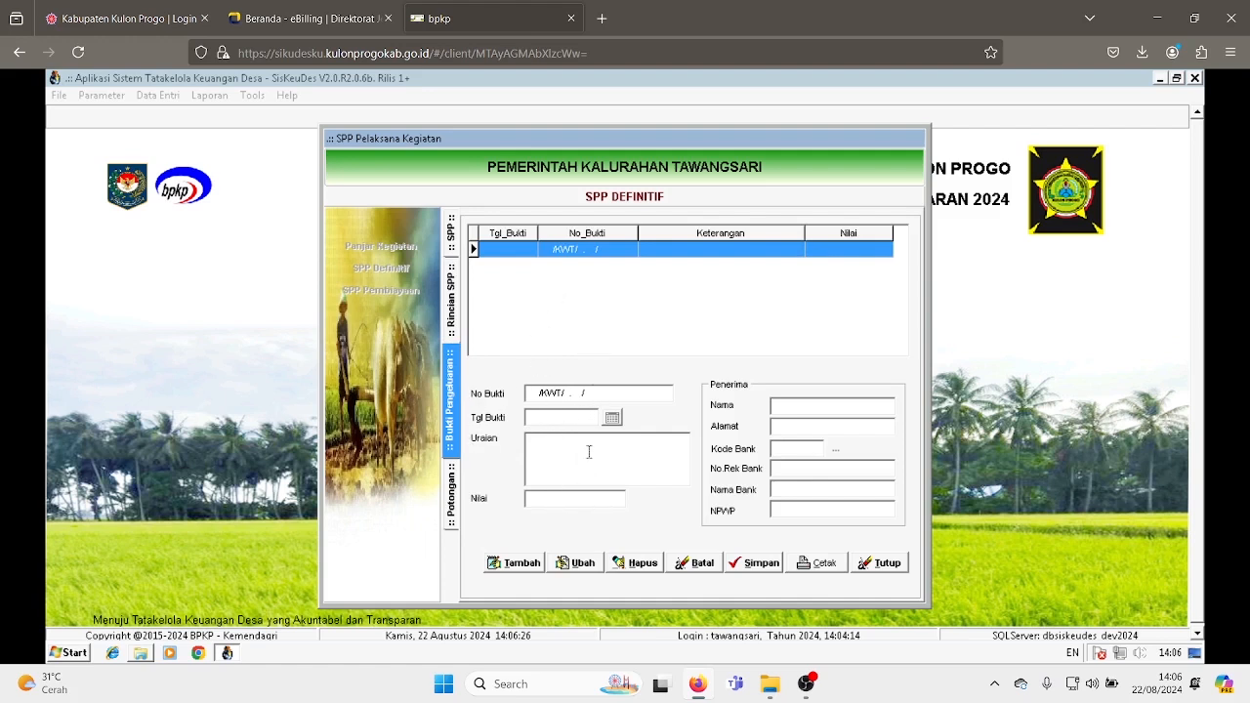
click(527, 564)
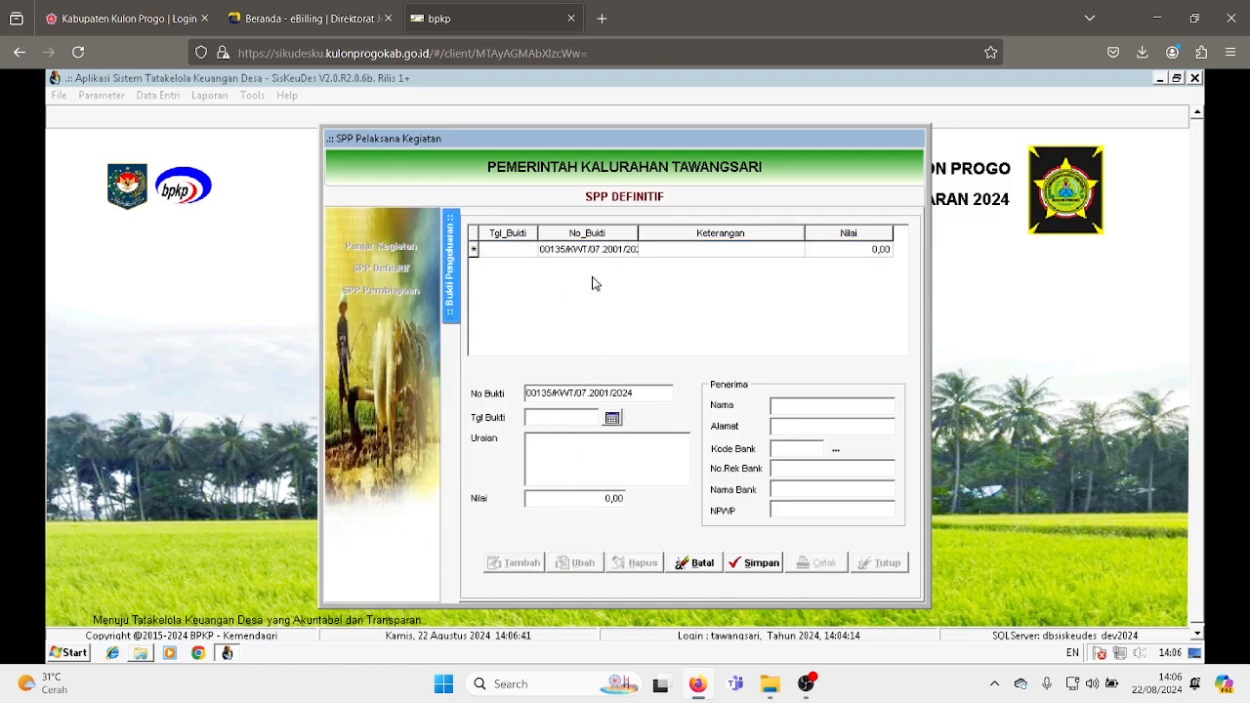
click(612, 419)
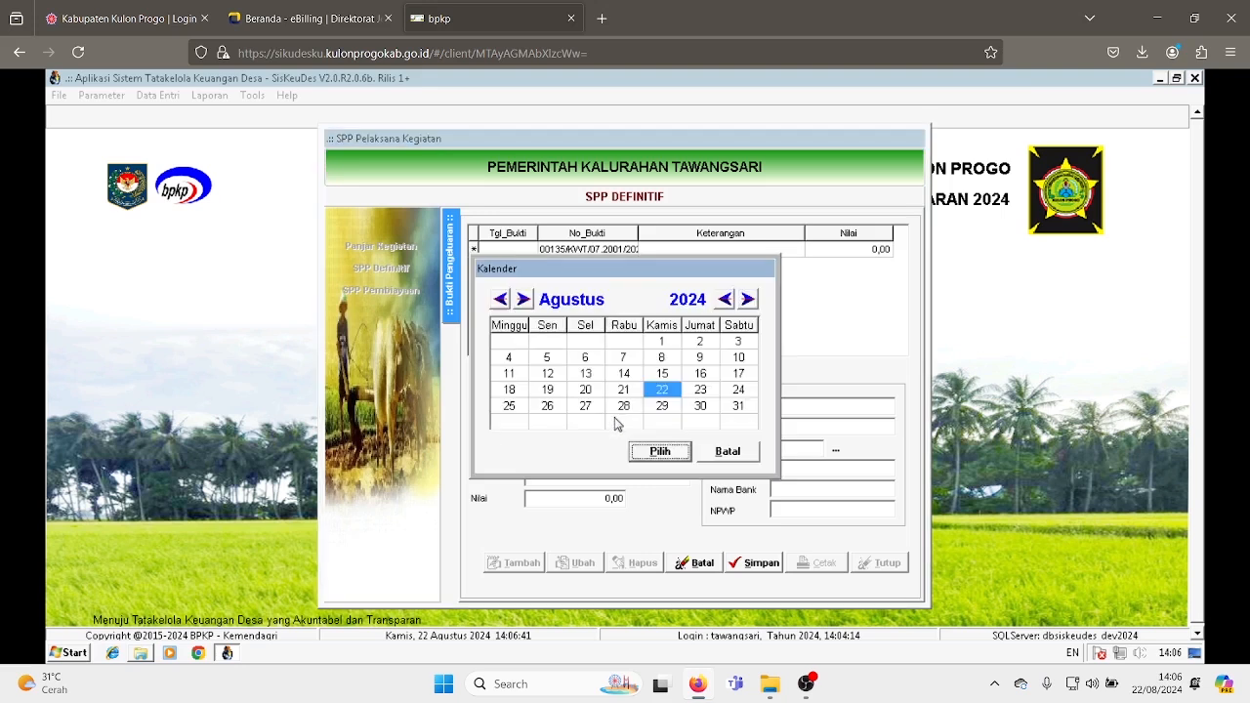
click(661, 454)
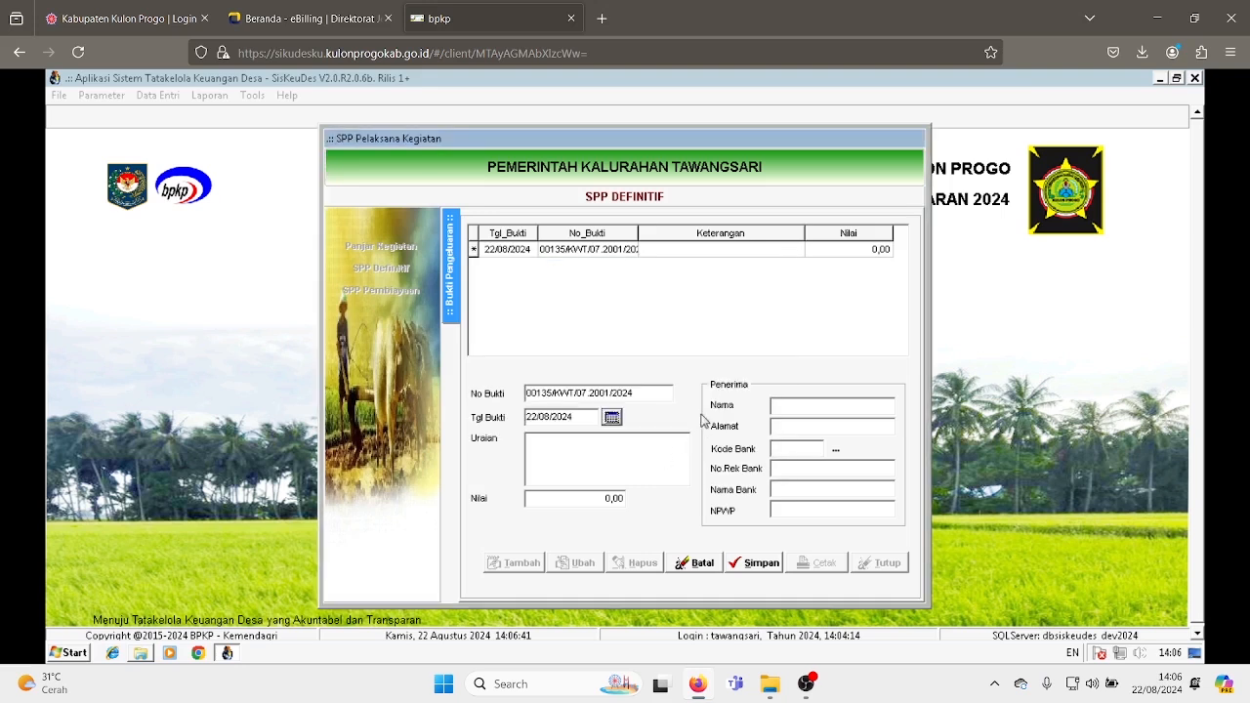
click(601, 455)
text(urah Agustus)
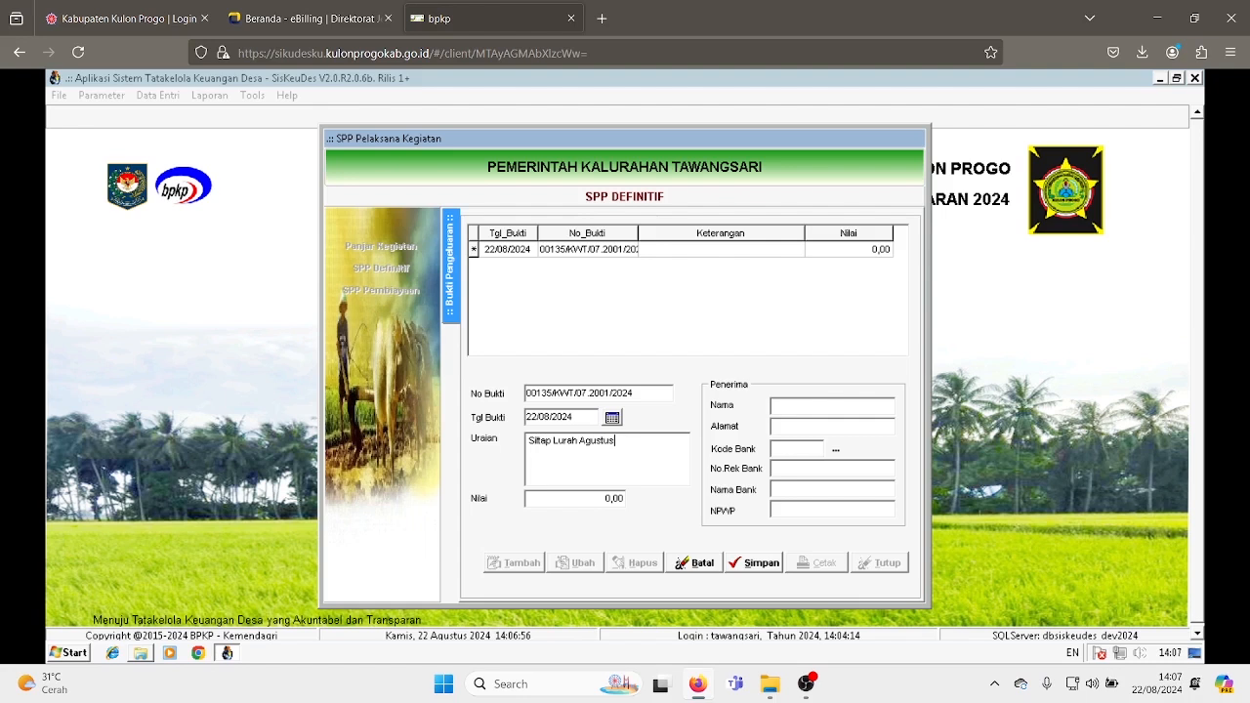
click(583, 500)
text(34968)
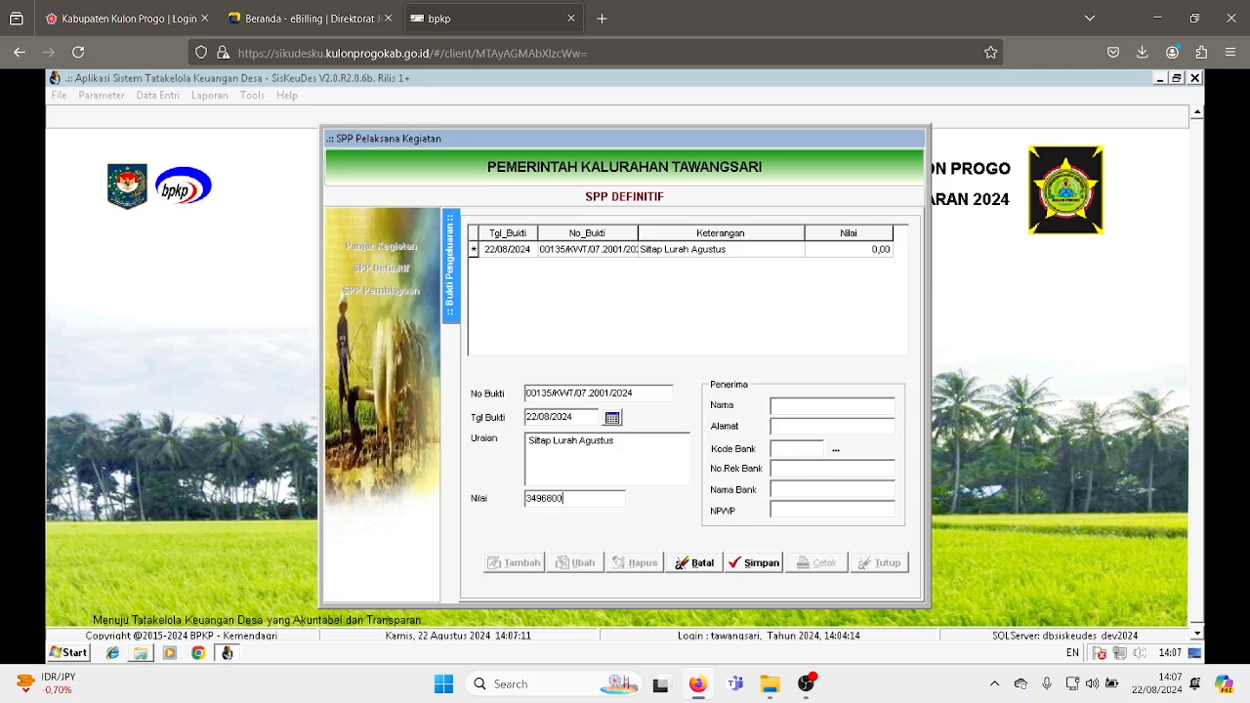
- Choose the receipt's recipient from the bank account list
click(835, 449)
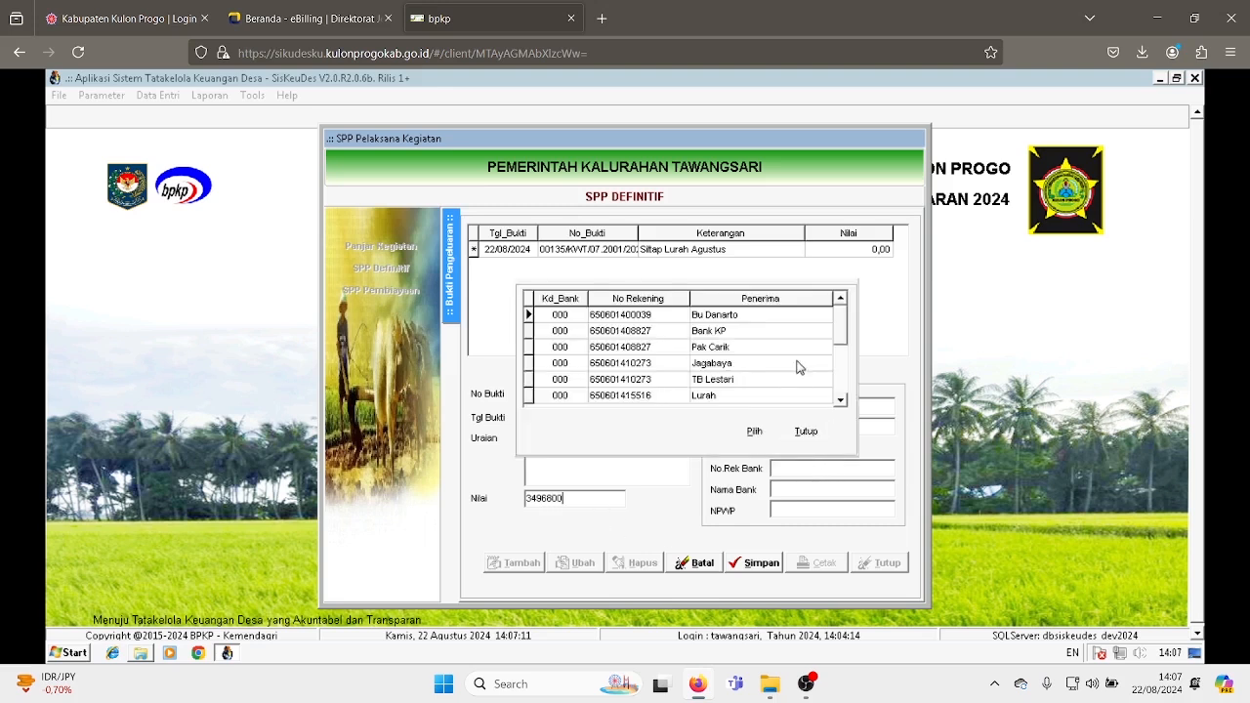
click(806, 432)
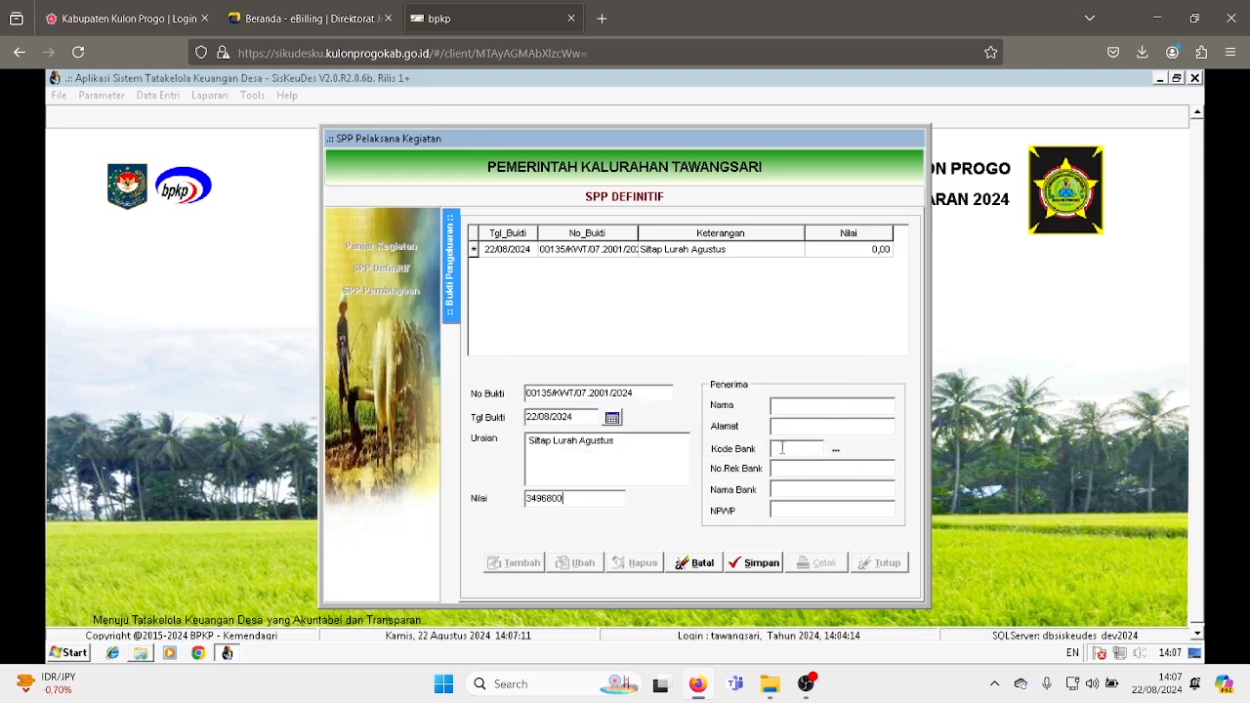
click(836, 451)
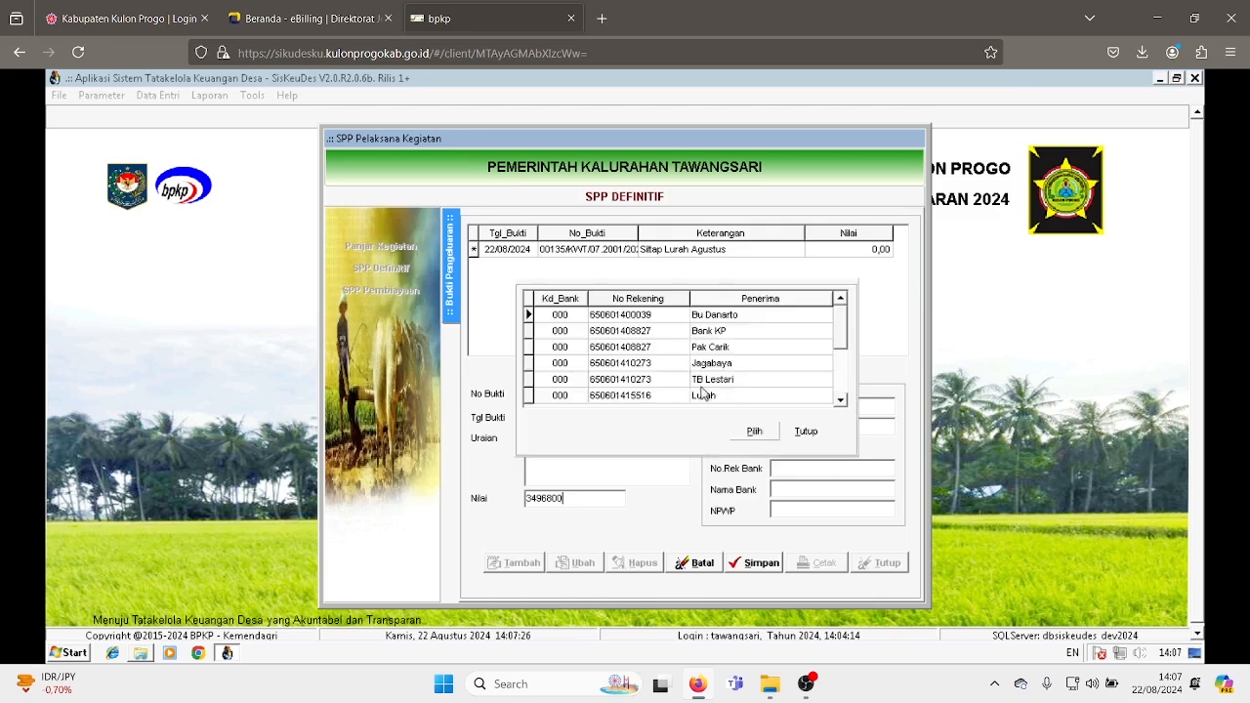
drag(842, 328, 837, 372)
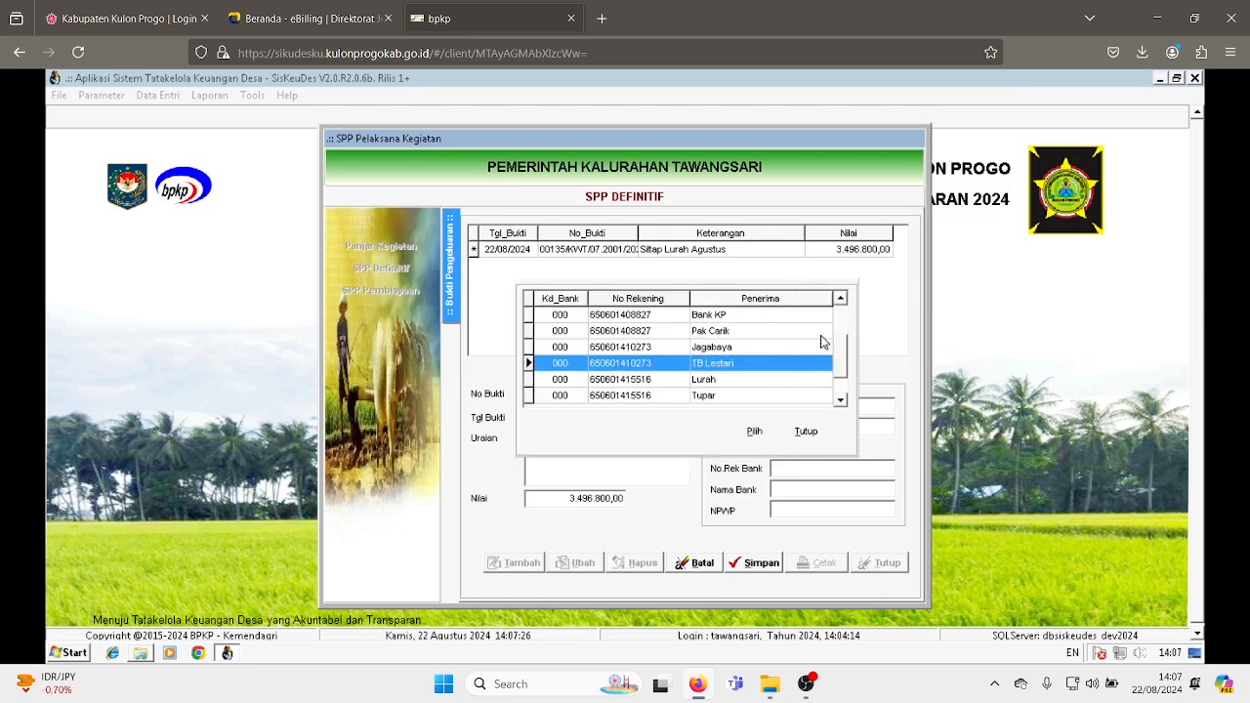
click(842, 398)
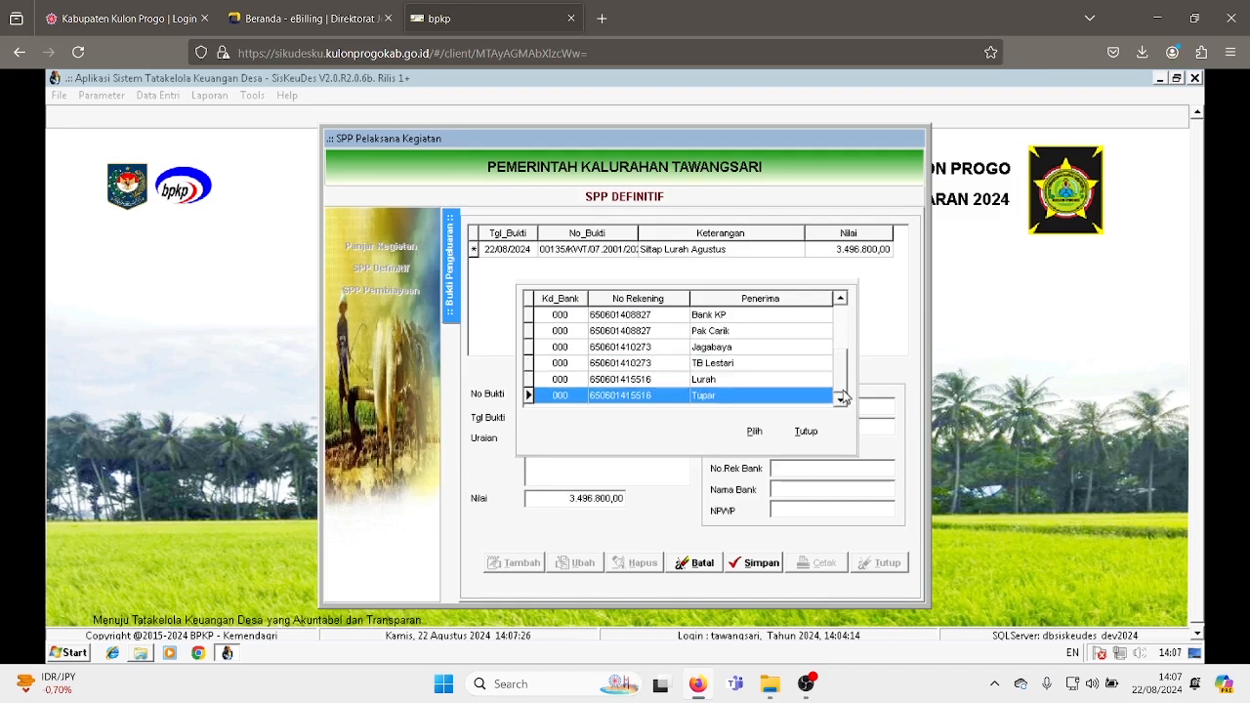
click(690, 381)
click(717, 399)
click(754, 431)
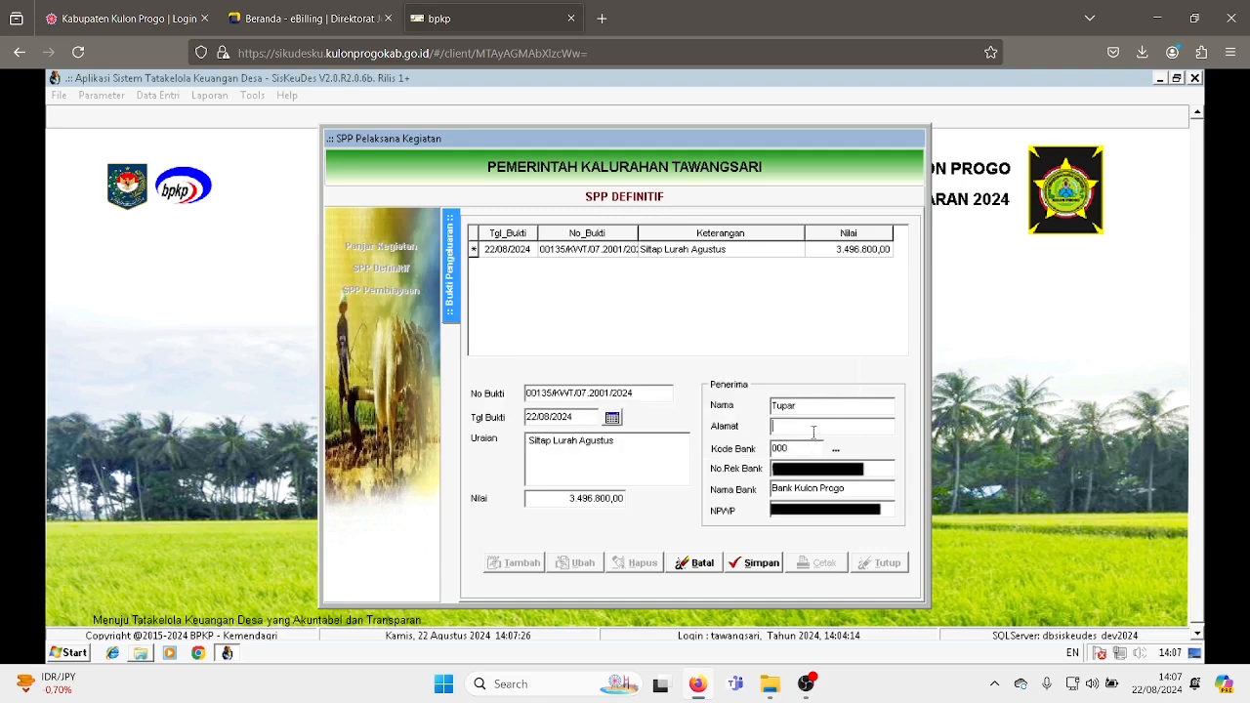
- Fill in the recipient's address and save the expenditure receipt
text(Tawangsari)
drag(891, 505, 740, 497)
click(783, 509)
click(760, 568)
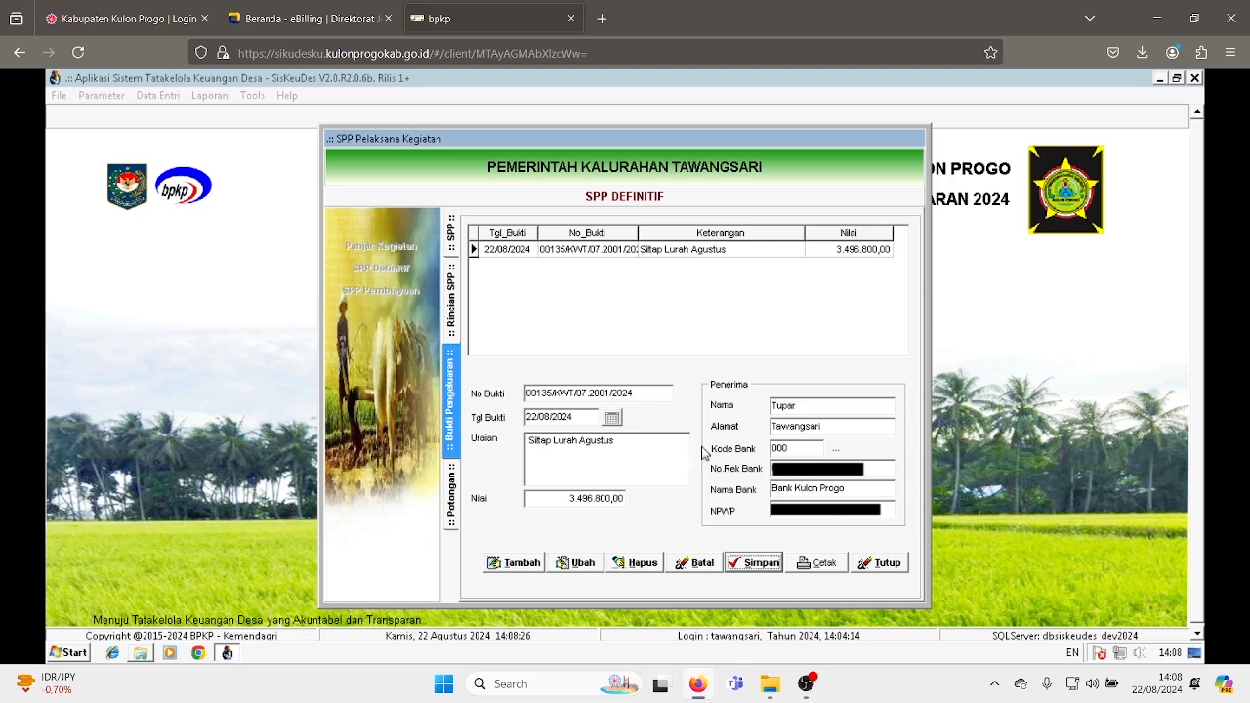
- Edit the new SPP, set its status to Final, and save it
click(452, 231)
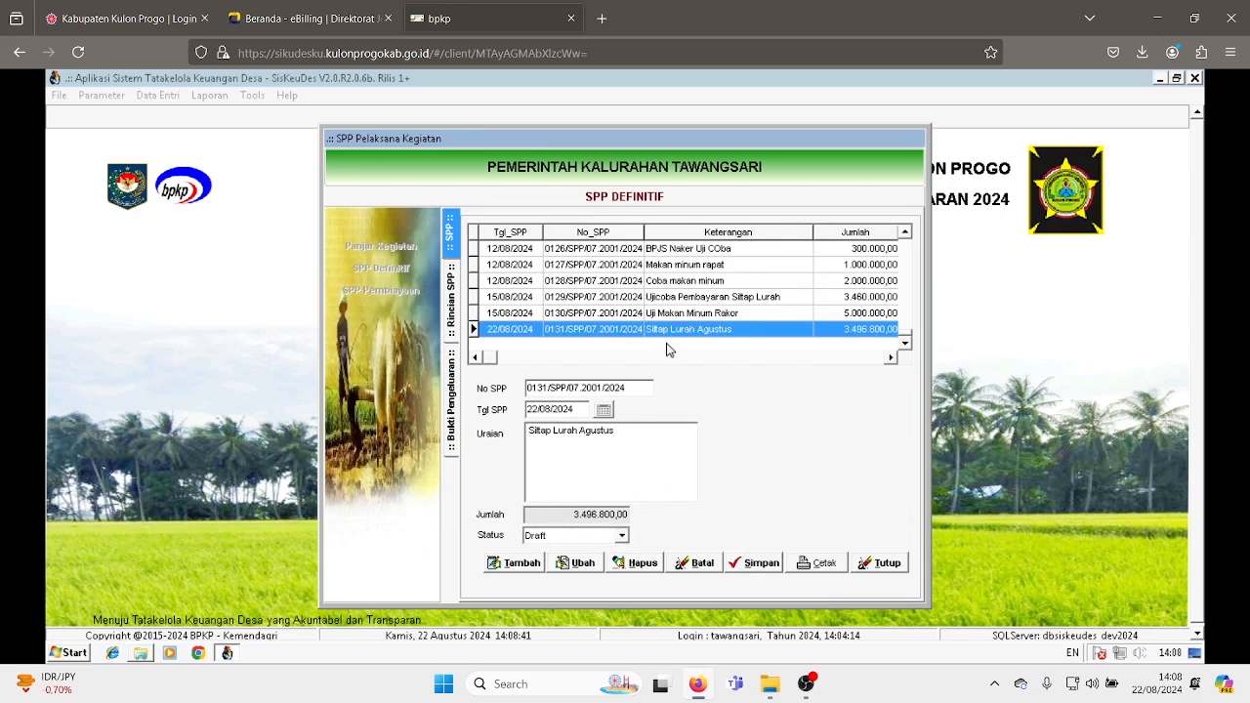
click(592, 563)
click(621, 535)
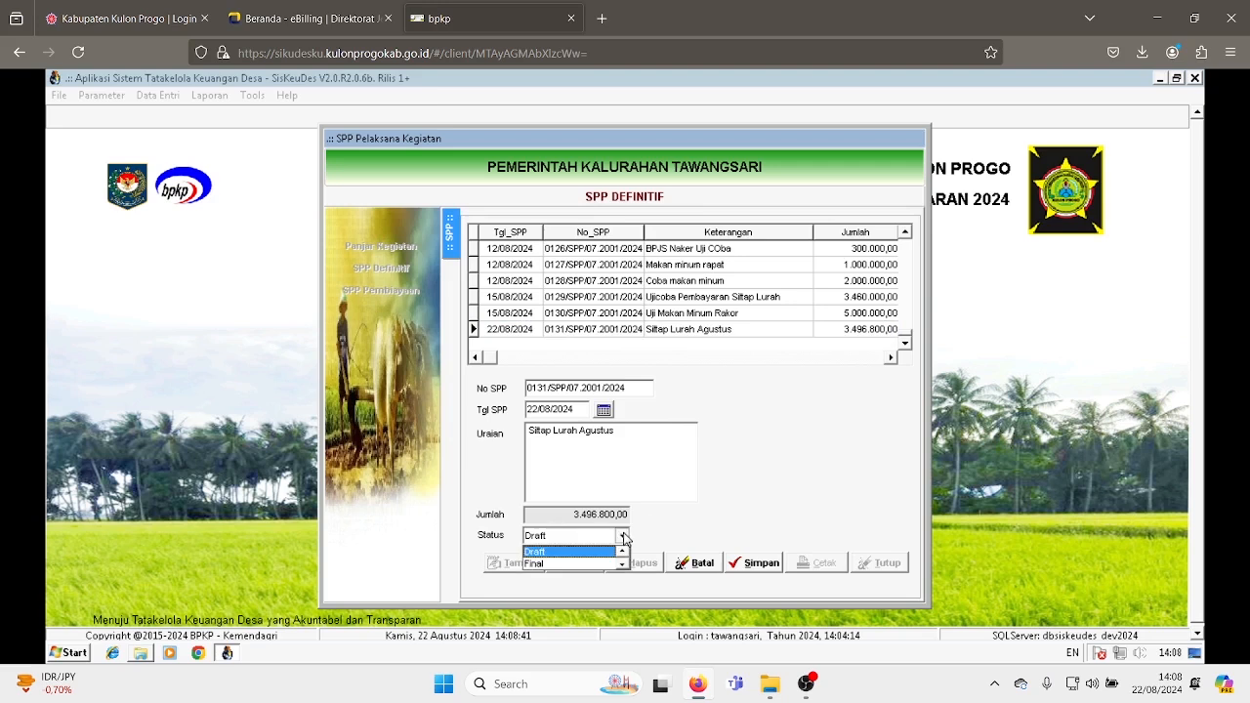
click(564, 564)
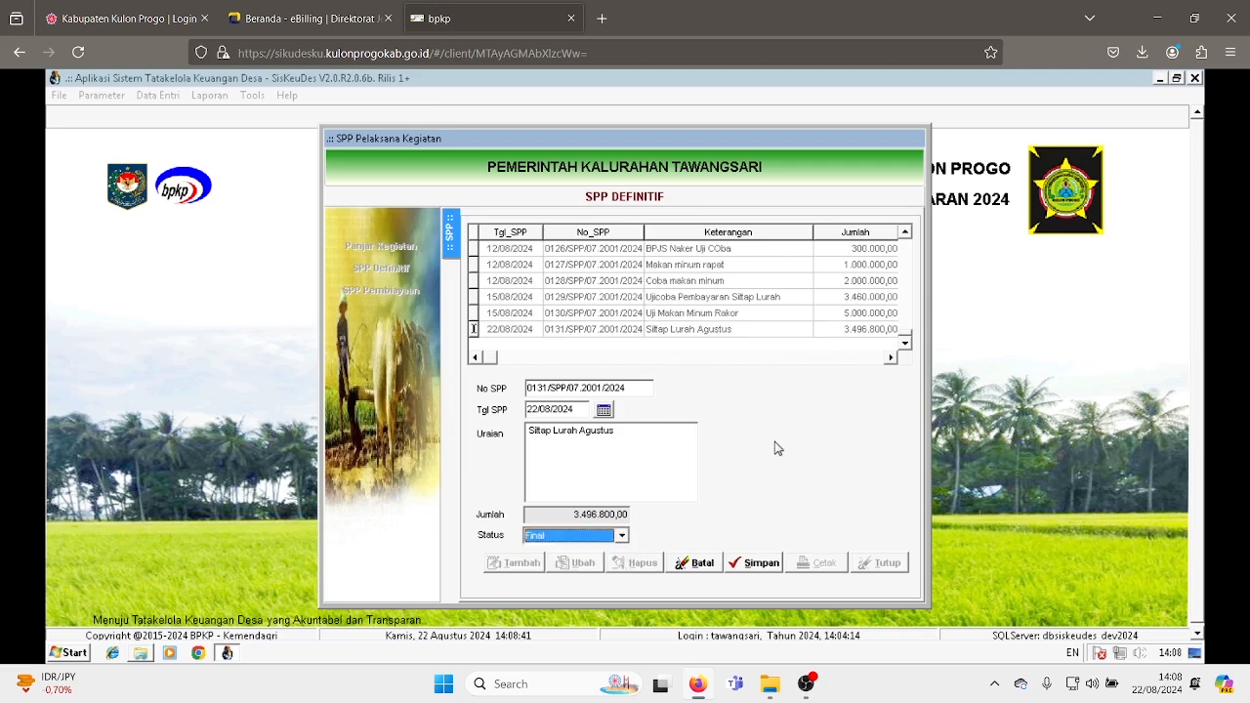
click(758, 566)
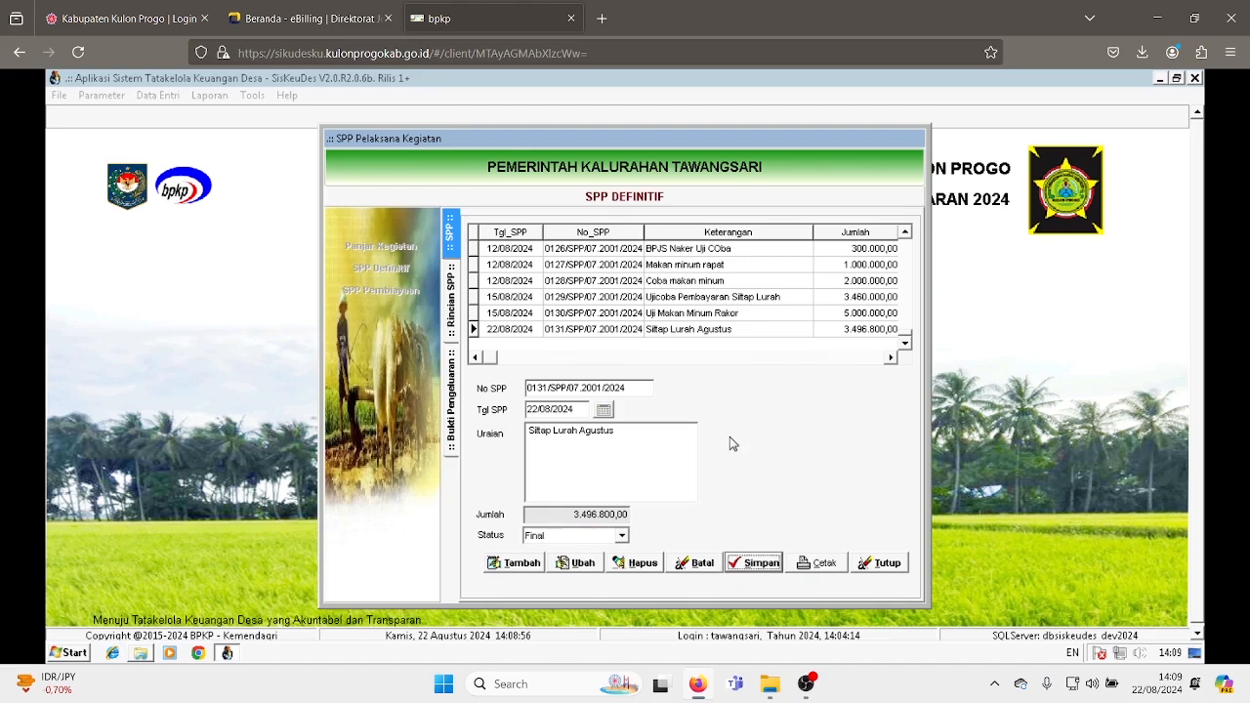
- Close the SPP Definitif window and open the Bukti Pencairan section of Pencairan SPP
click(884, 564)
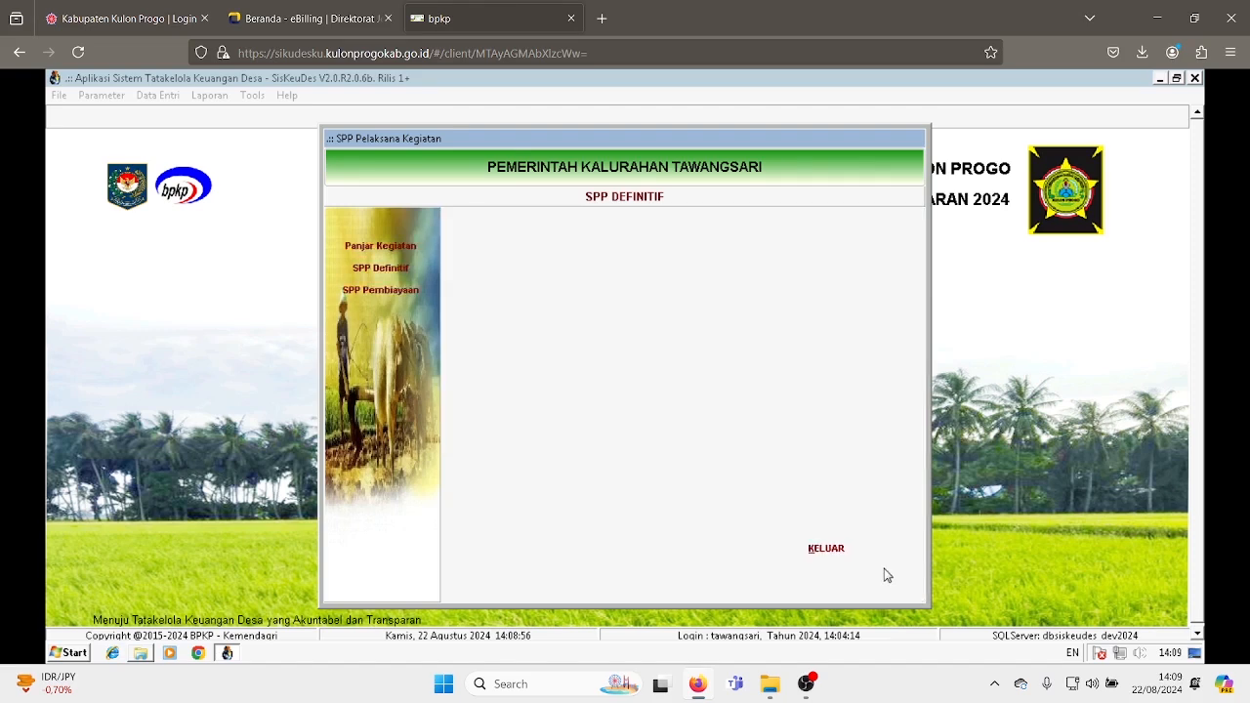
click(828, 550)
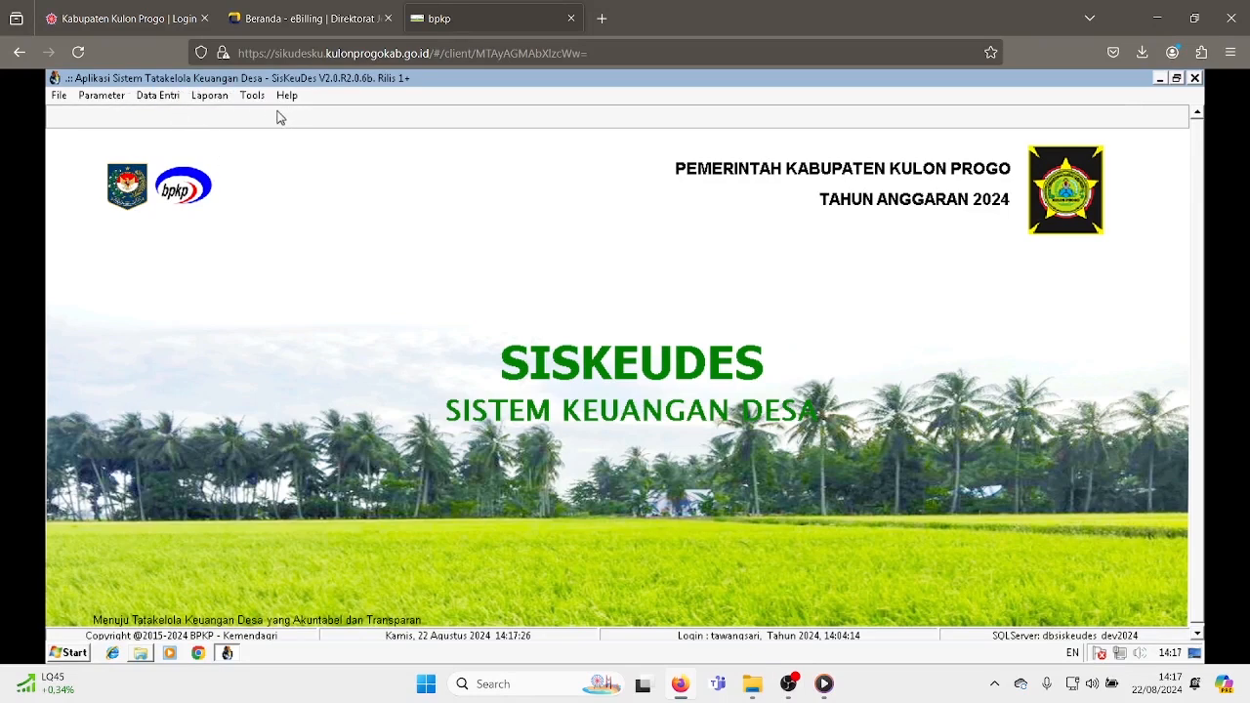
click(167, 101)
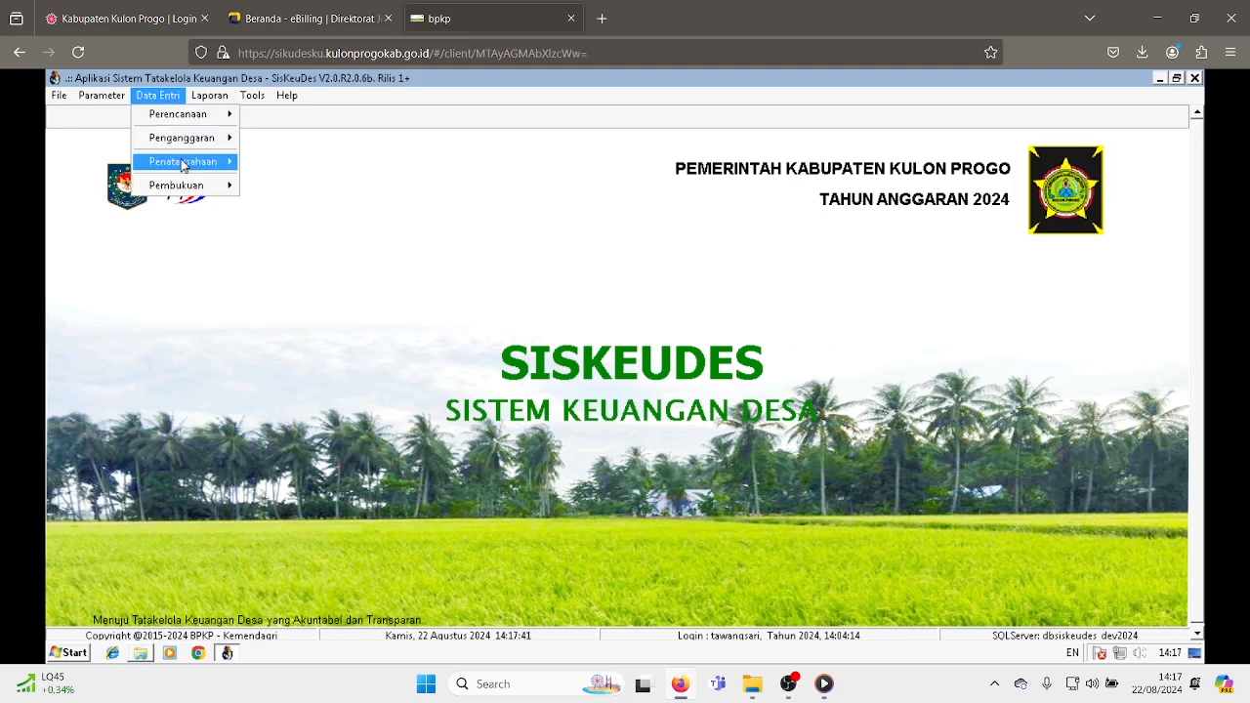
mouse_move(182, 166)
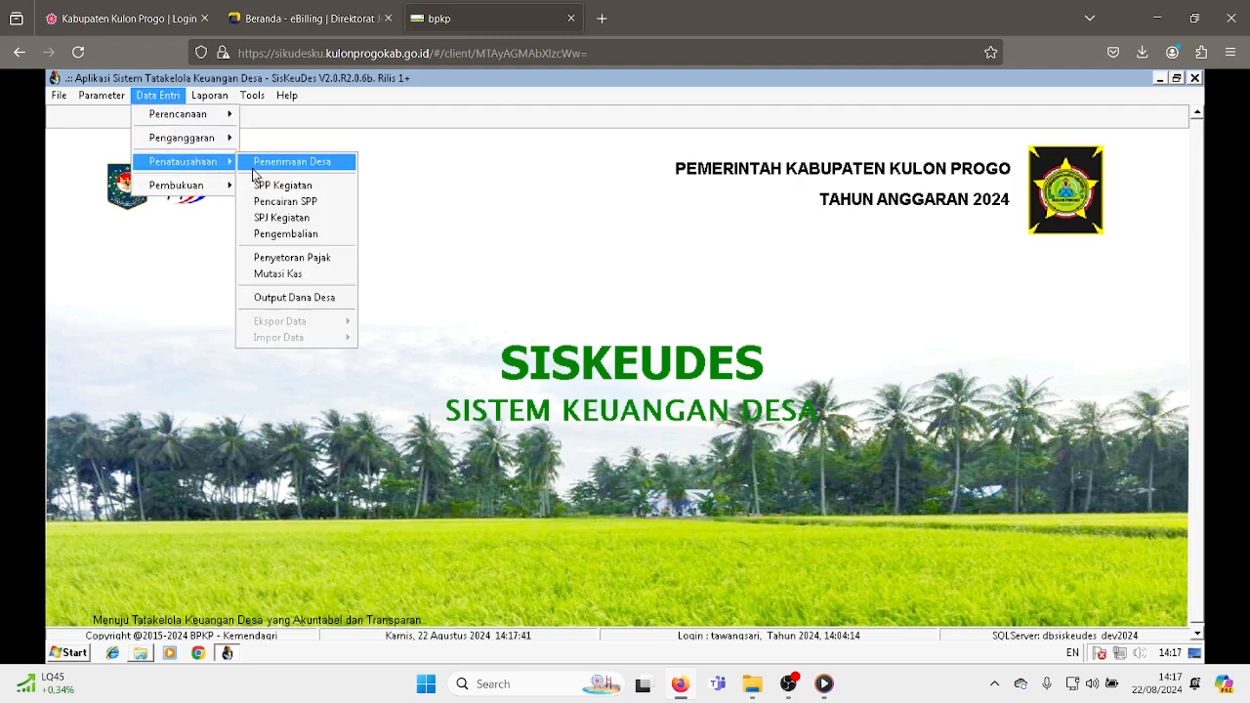
click(278, 202)
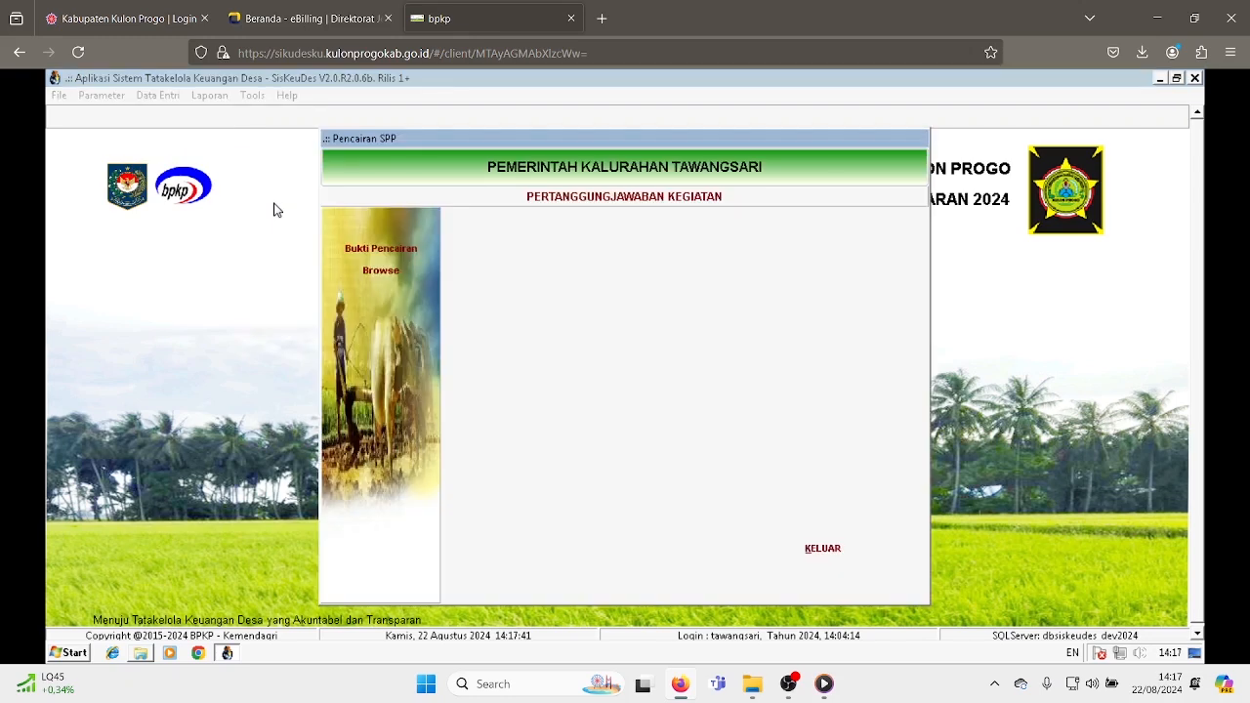
click(377, 251)
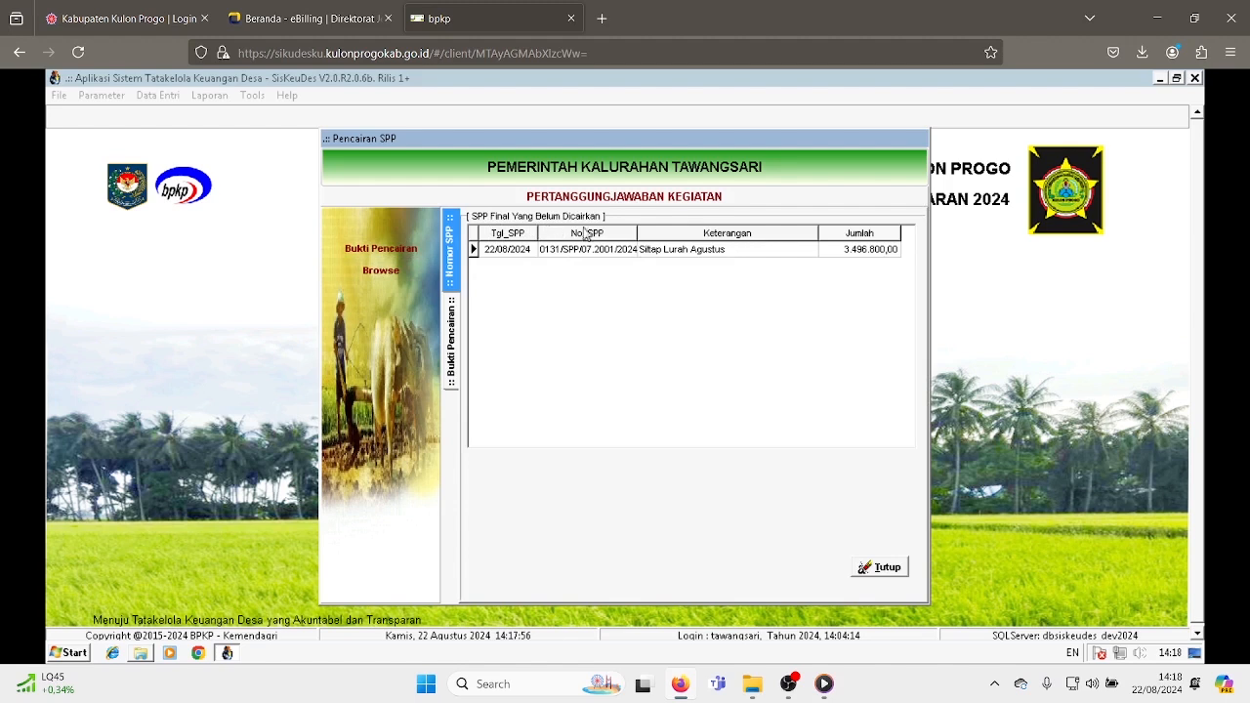
- Pick SPP 0131/SPP/07.2001/2024 for disbursement and add a new disbursement proof dated 22/08/2024
click(656, 256)
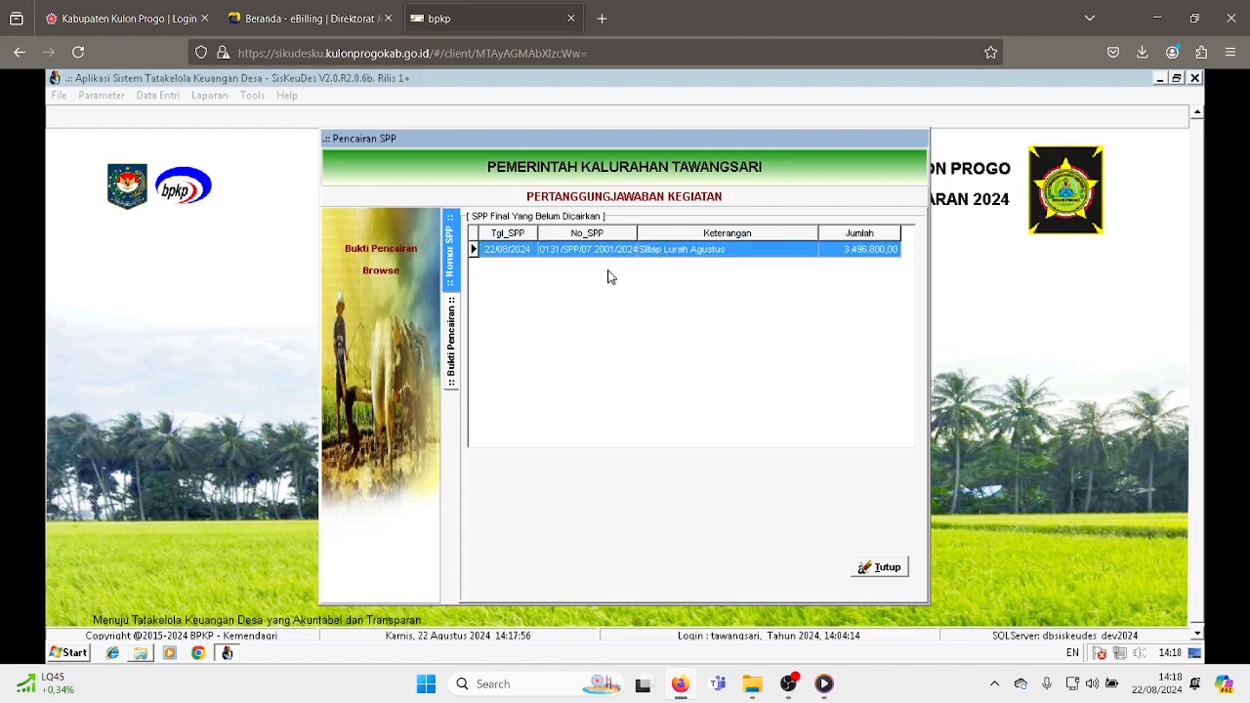
double_click(669, 256)
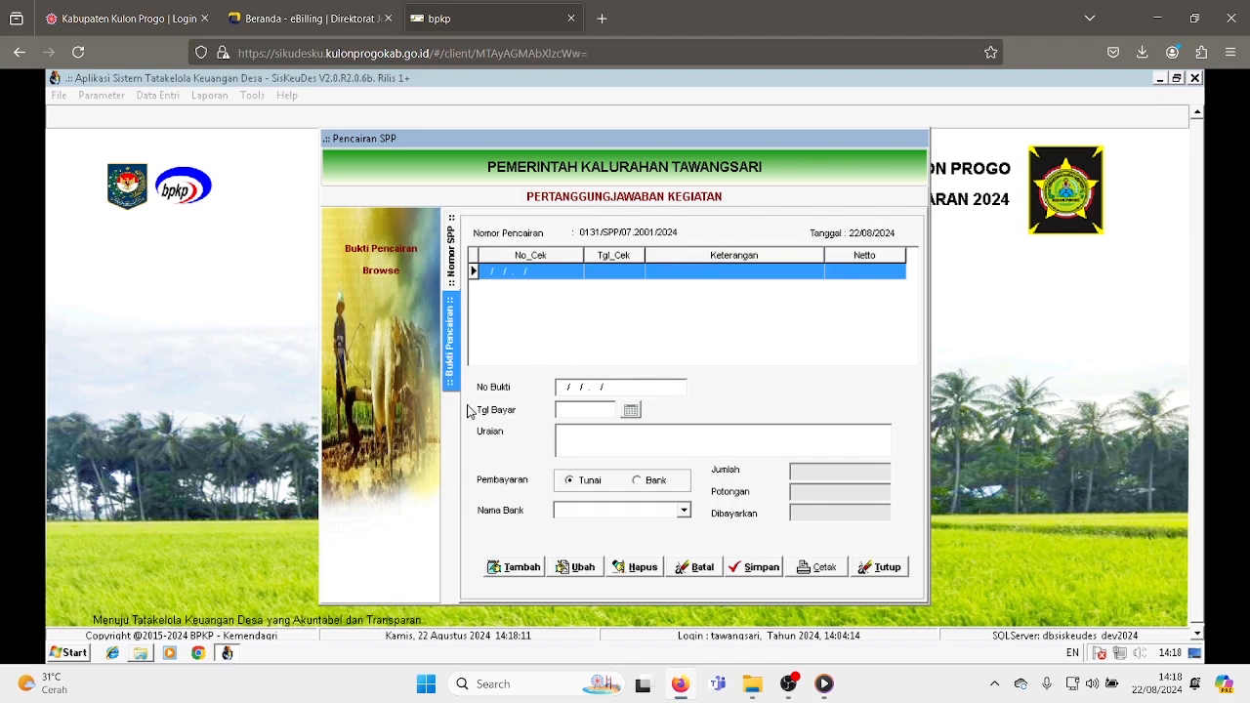
click(515, 567)
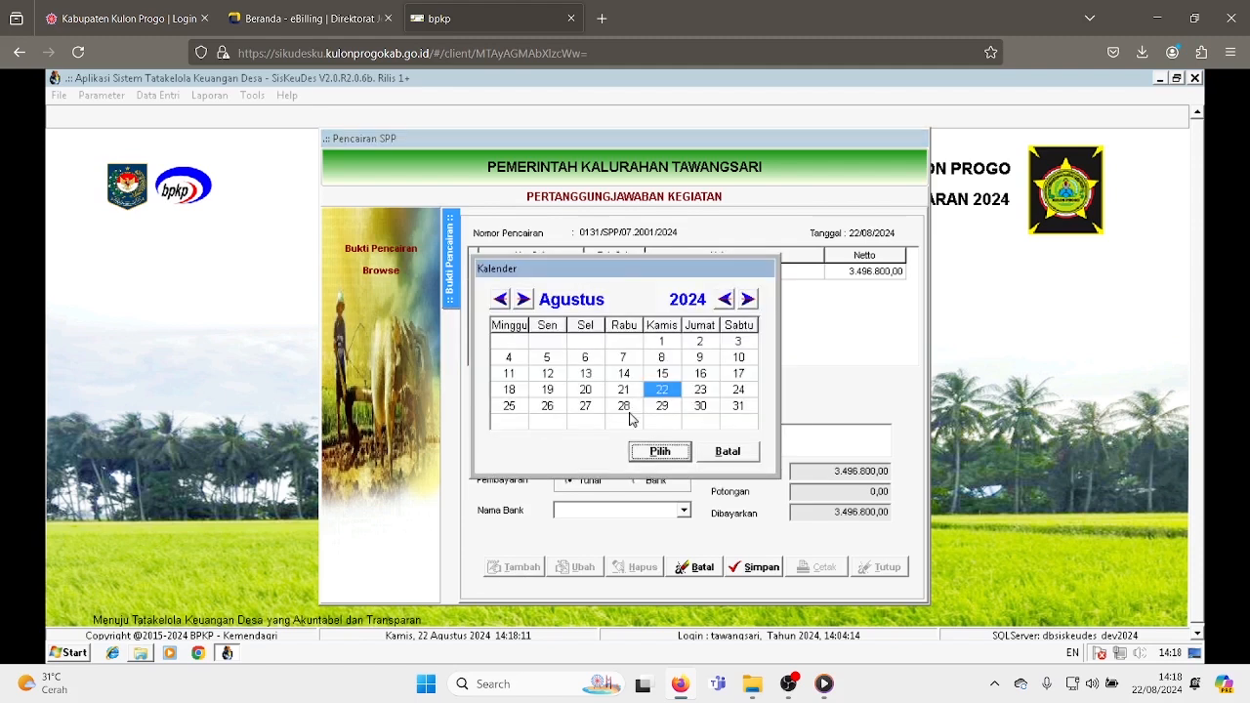
click(631, 411)
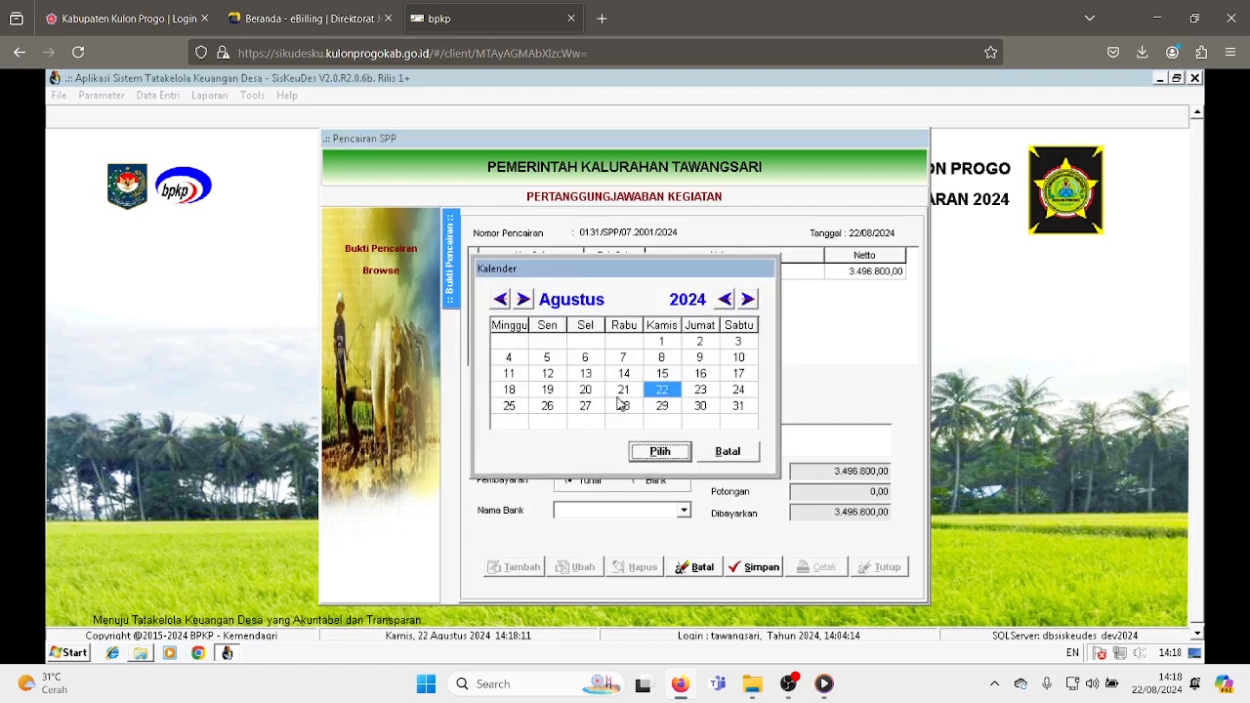
click(660, 454)
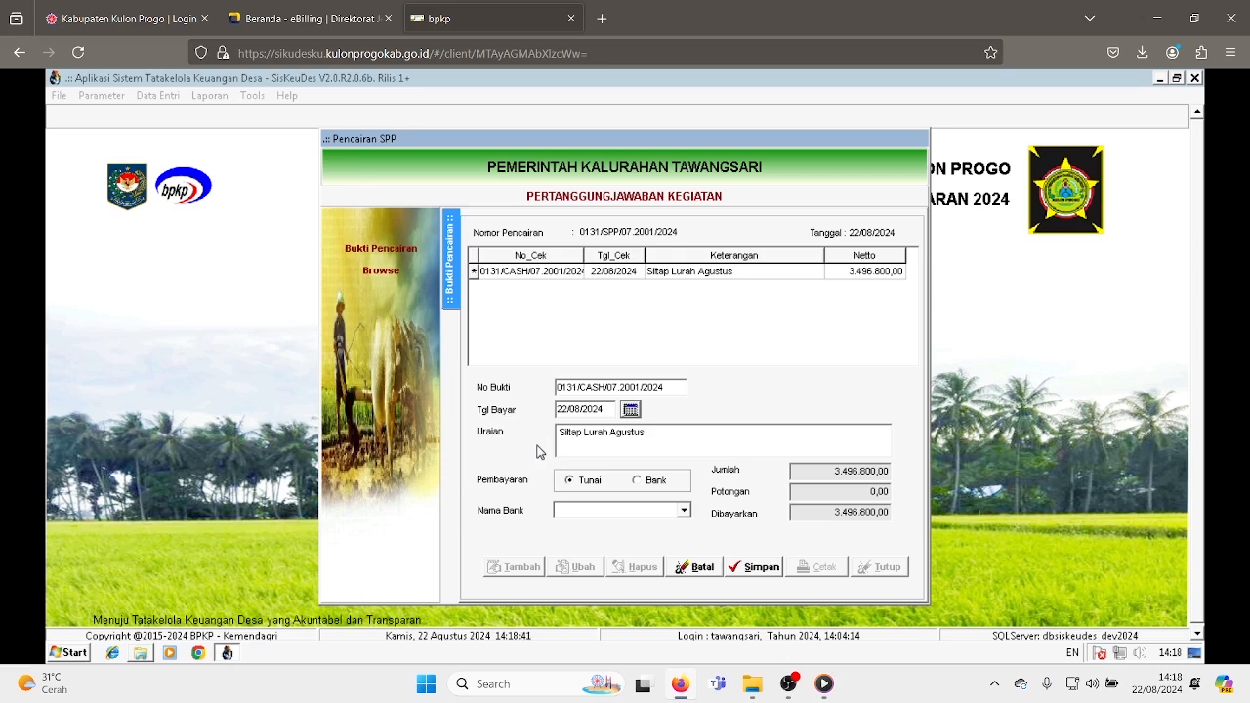
- Set the payment method to Bank with Bank Kulon Progo, save the disbursement proof, and close the window
click(640, 481)
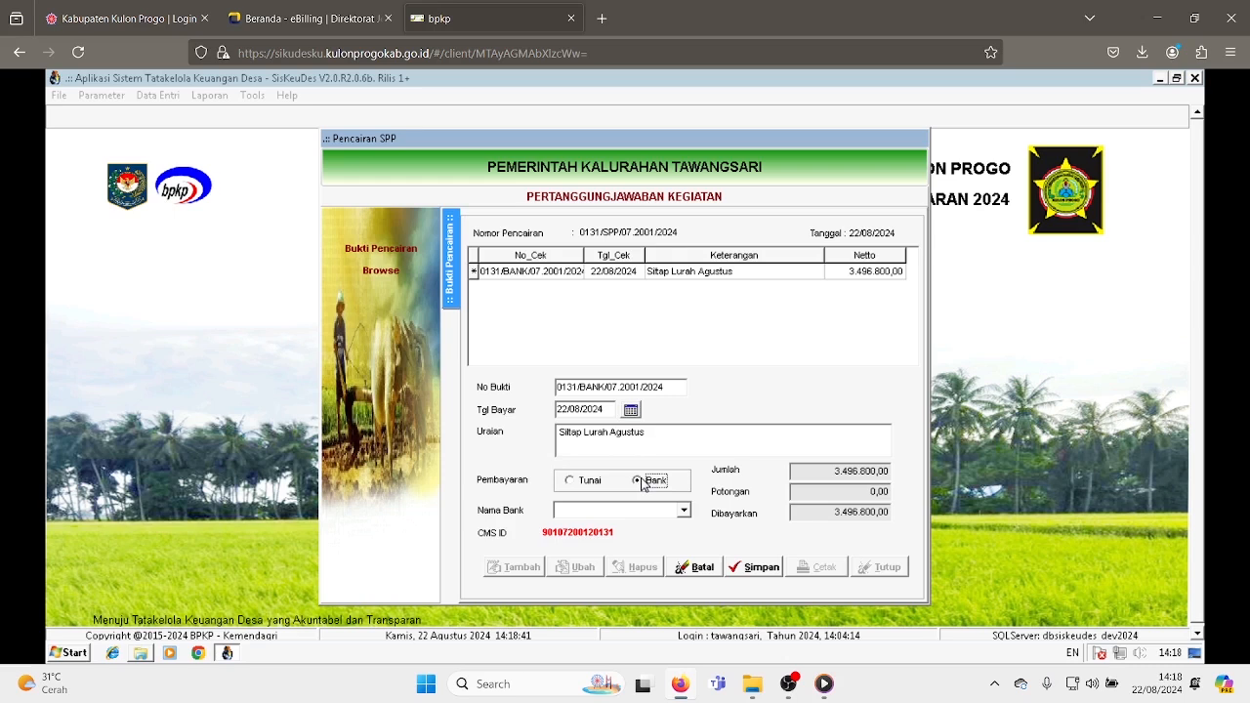
click(684, 512)
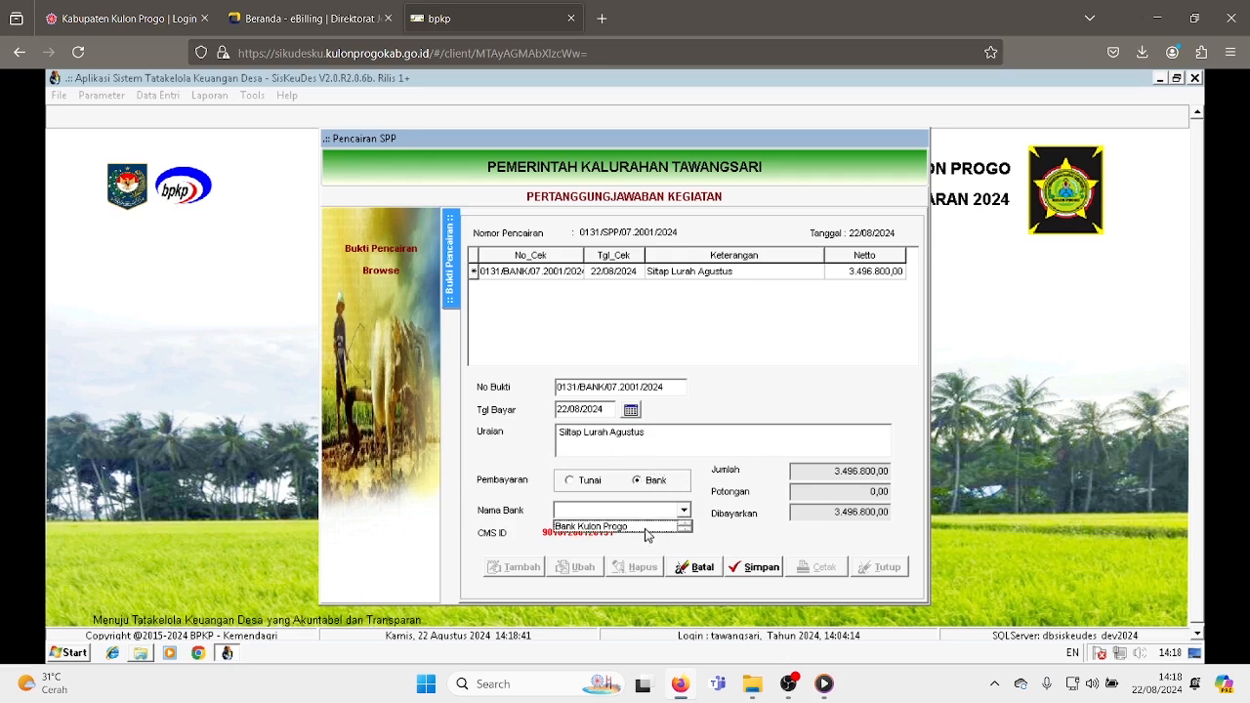
click(644, 529)
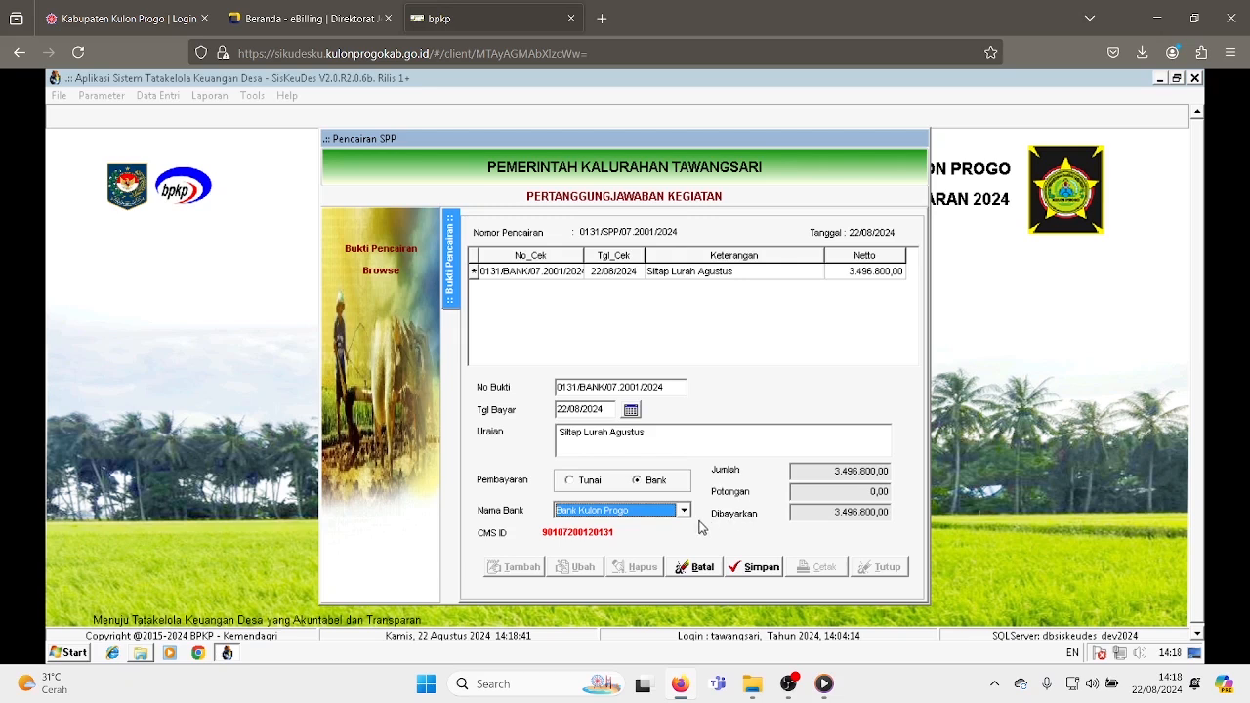
click(756, 572)
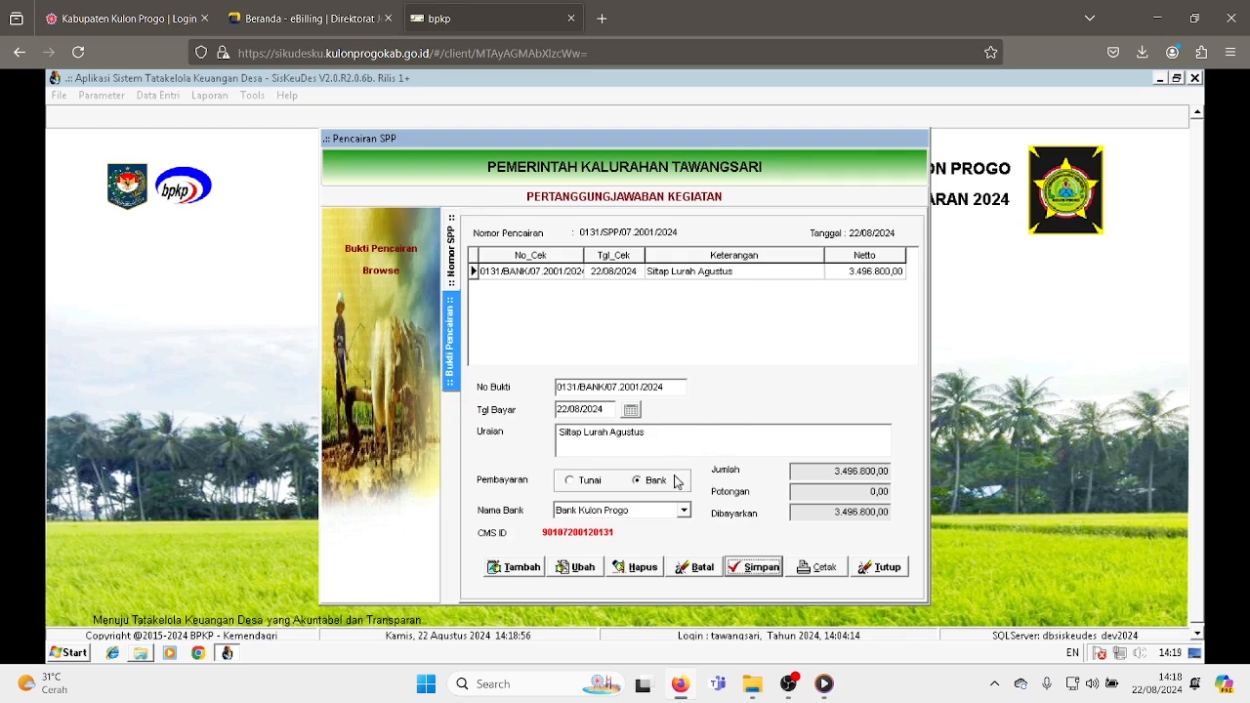
click(880, 574)
click(832, 556)
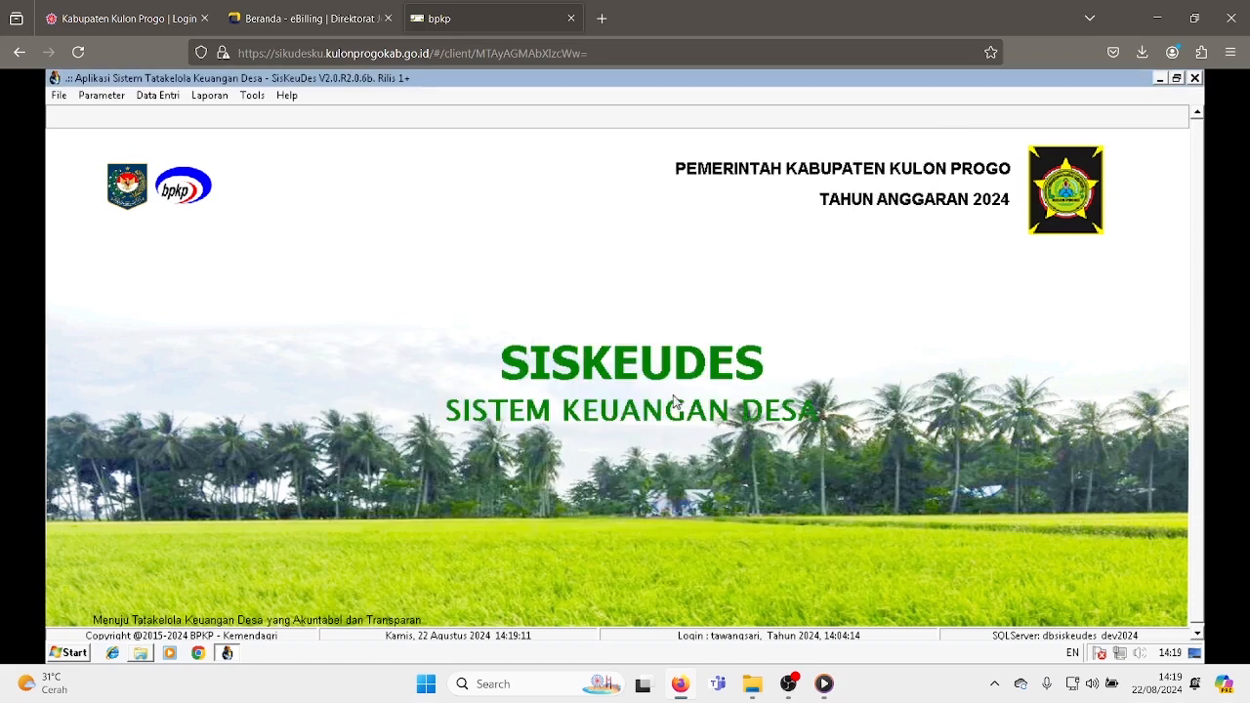
- Switch to the Bank Kulon Progo tab and reload its login page
key(ctrl+Tab)
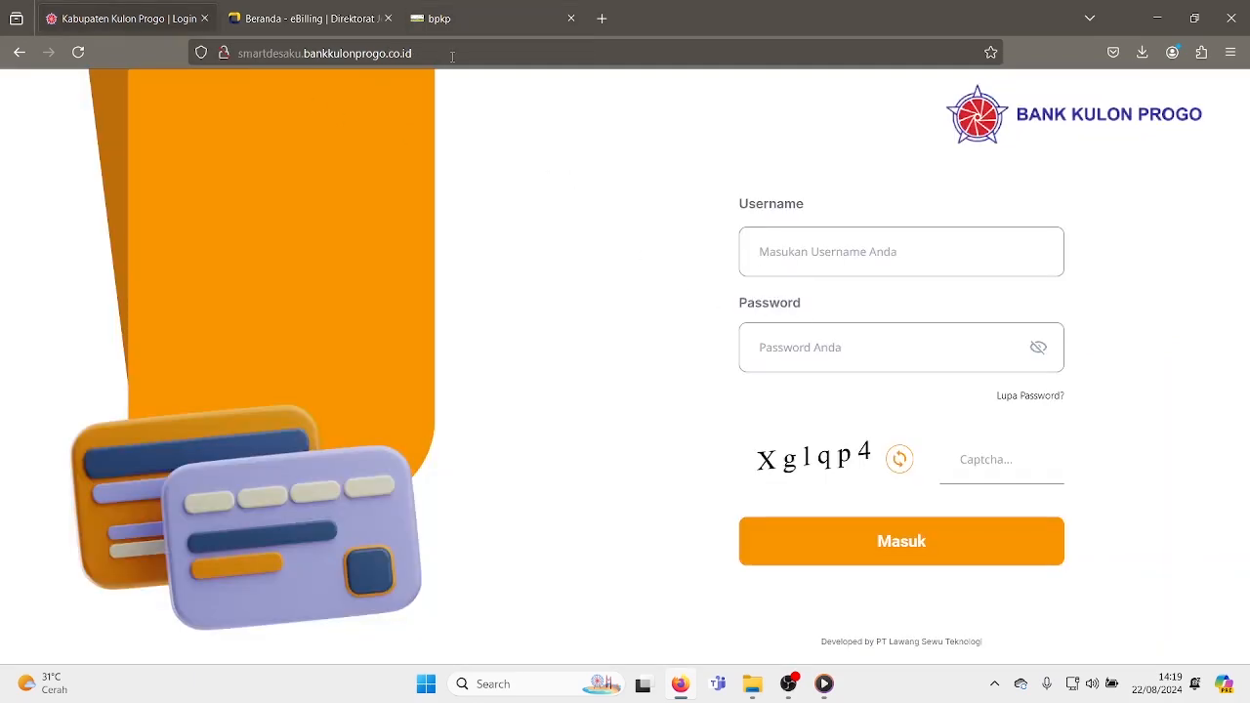
click(453, 54)
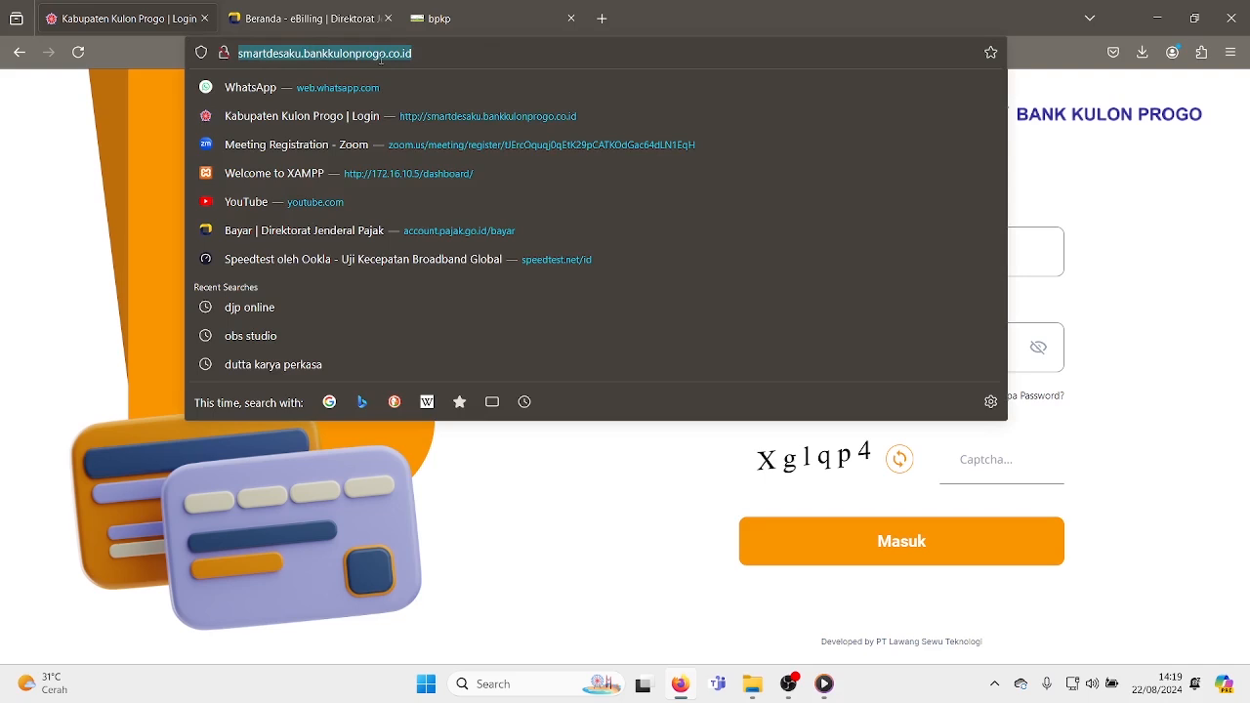
click(433, 53)
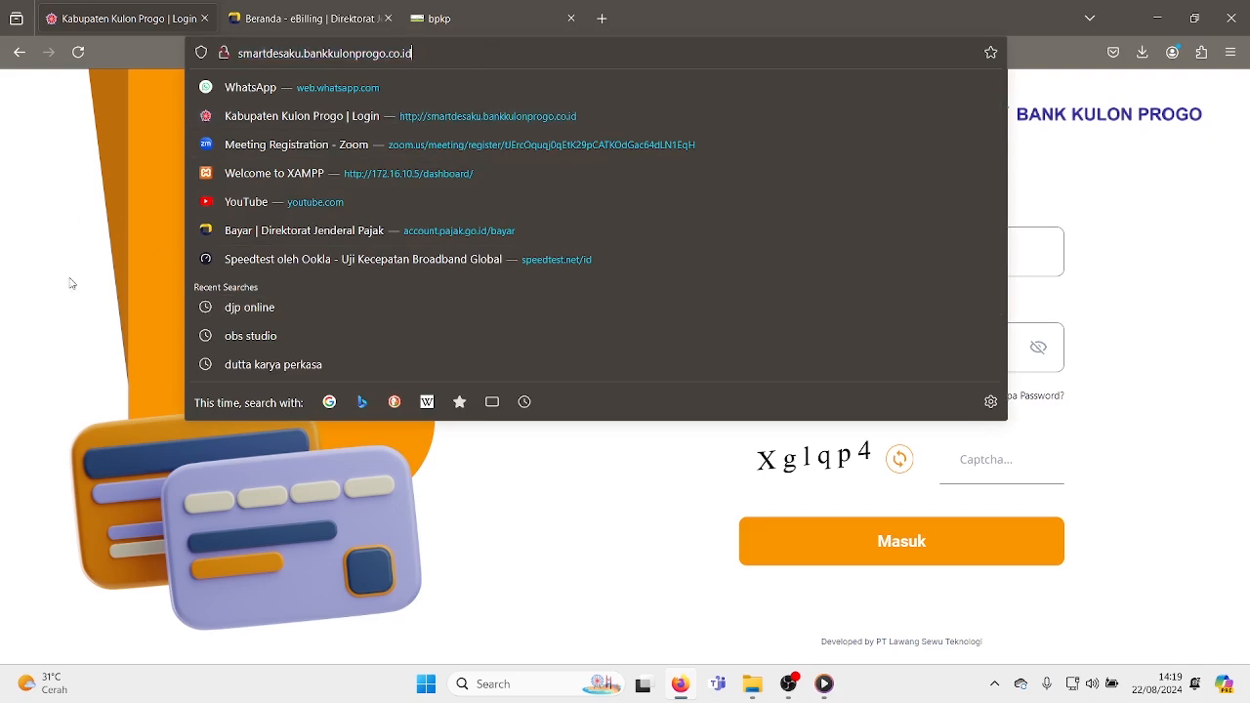
key(Return)
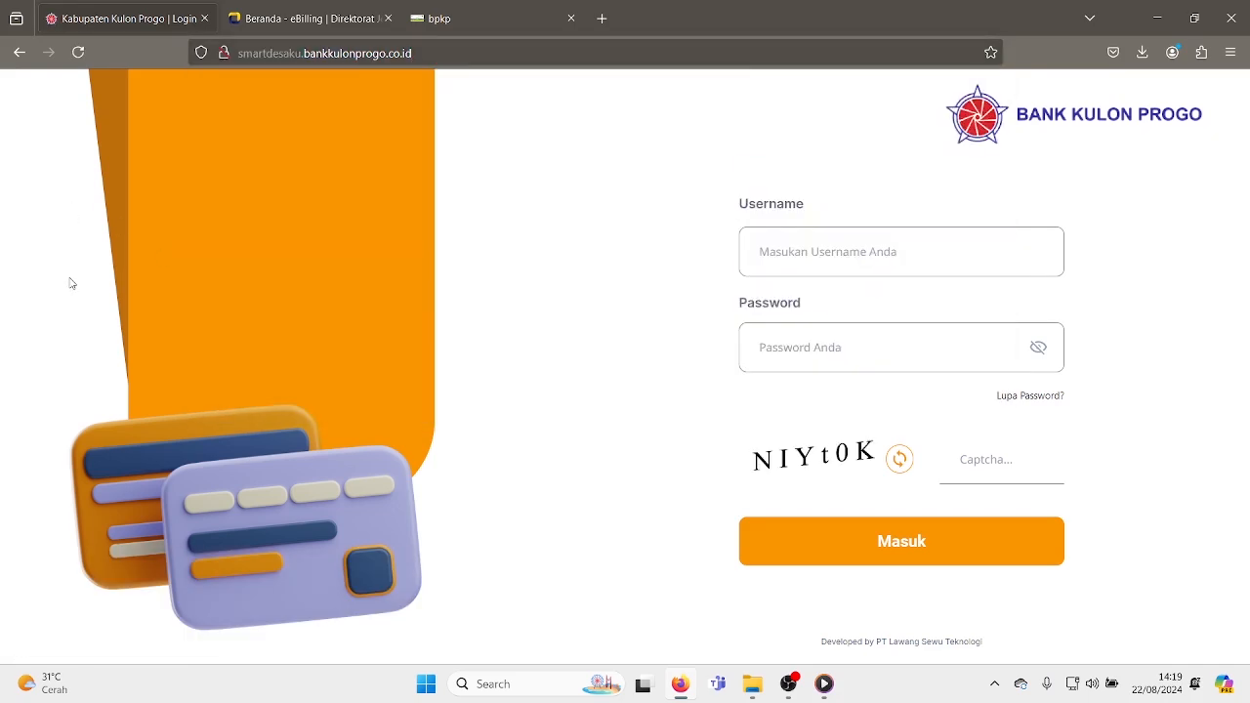
- Log in to the Bank Kulon Progo portal with the maker username, the account password and the displayed captcha
click(812, 252)
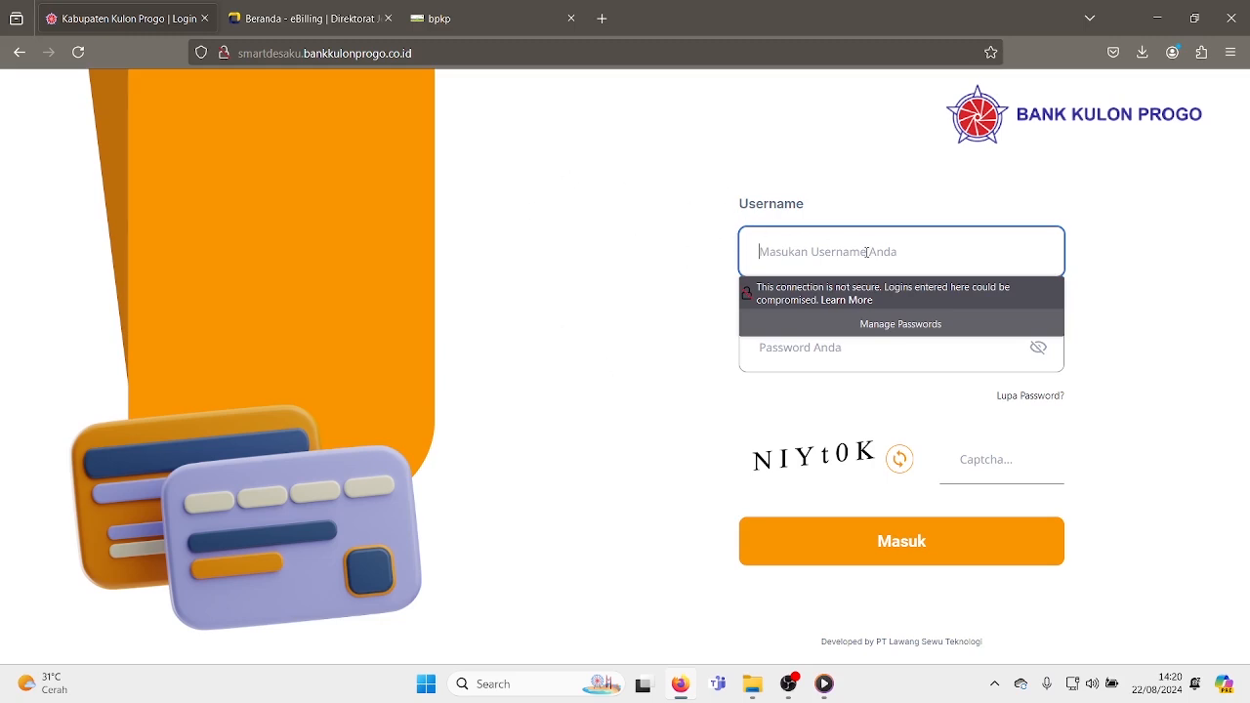
text(maker-0)
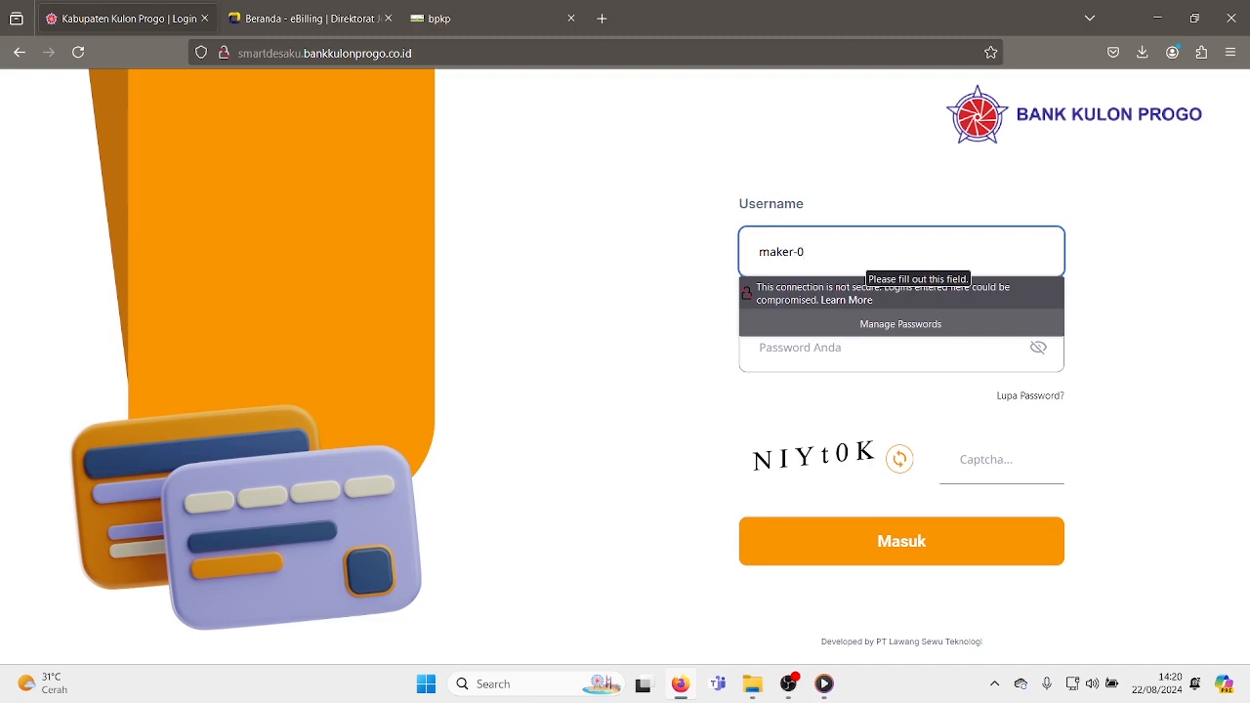
text(72001)
click(975, 353)
text(••••••••••••••)
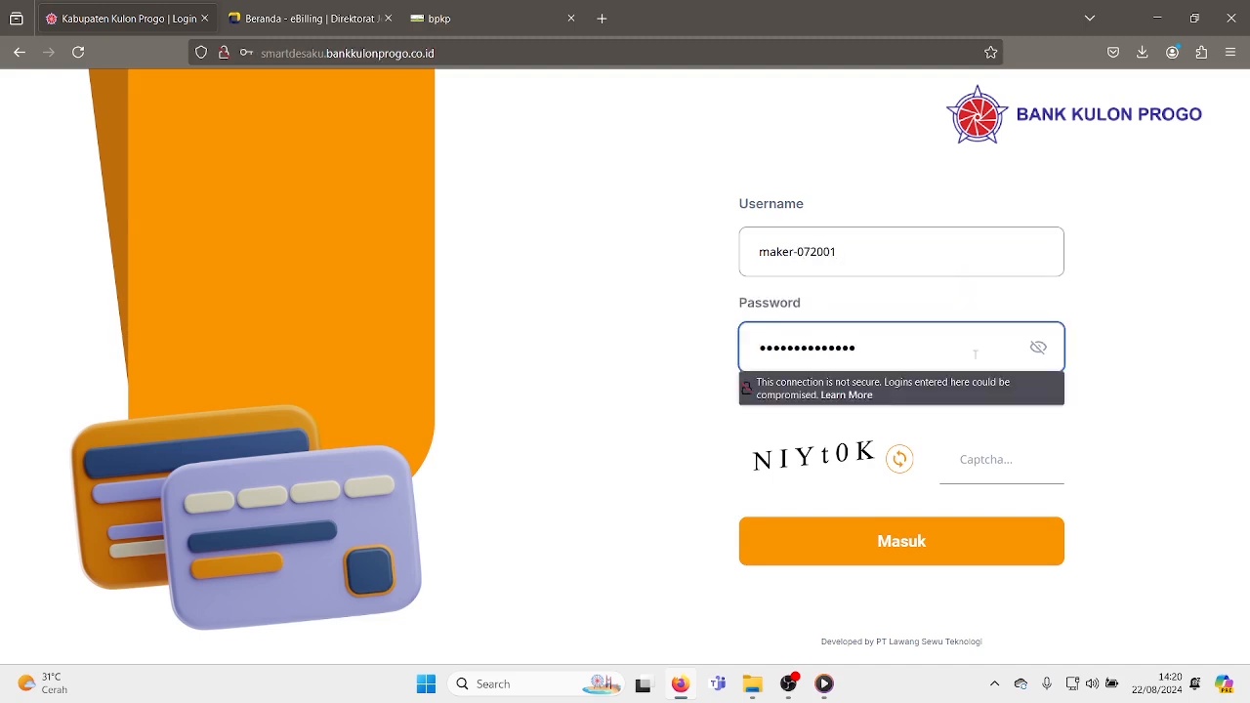
click(969, 461)
text(NIYt0K)
key(Return)
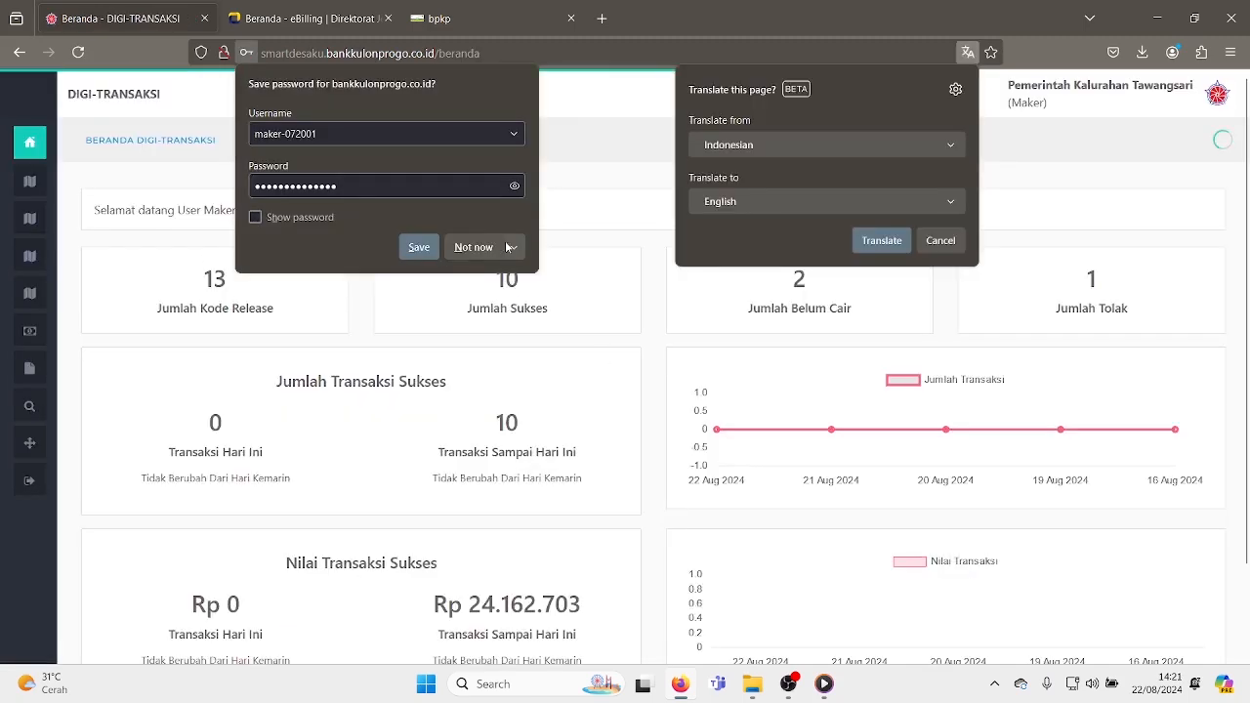
- Dismiss the password and translation prompts and open the SPP Definitif list under Ambil Data SPP
click(474, 247)
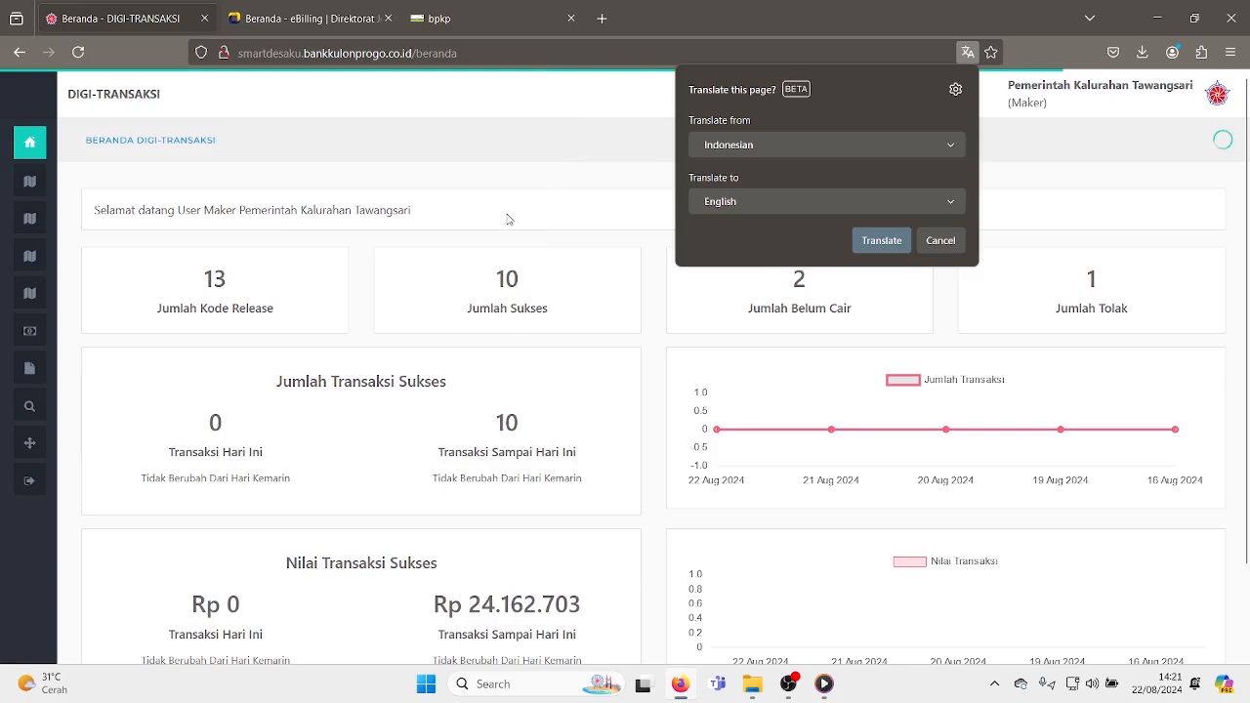
click(940, 240)
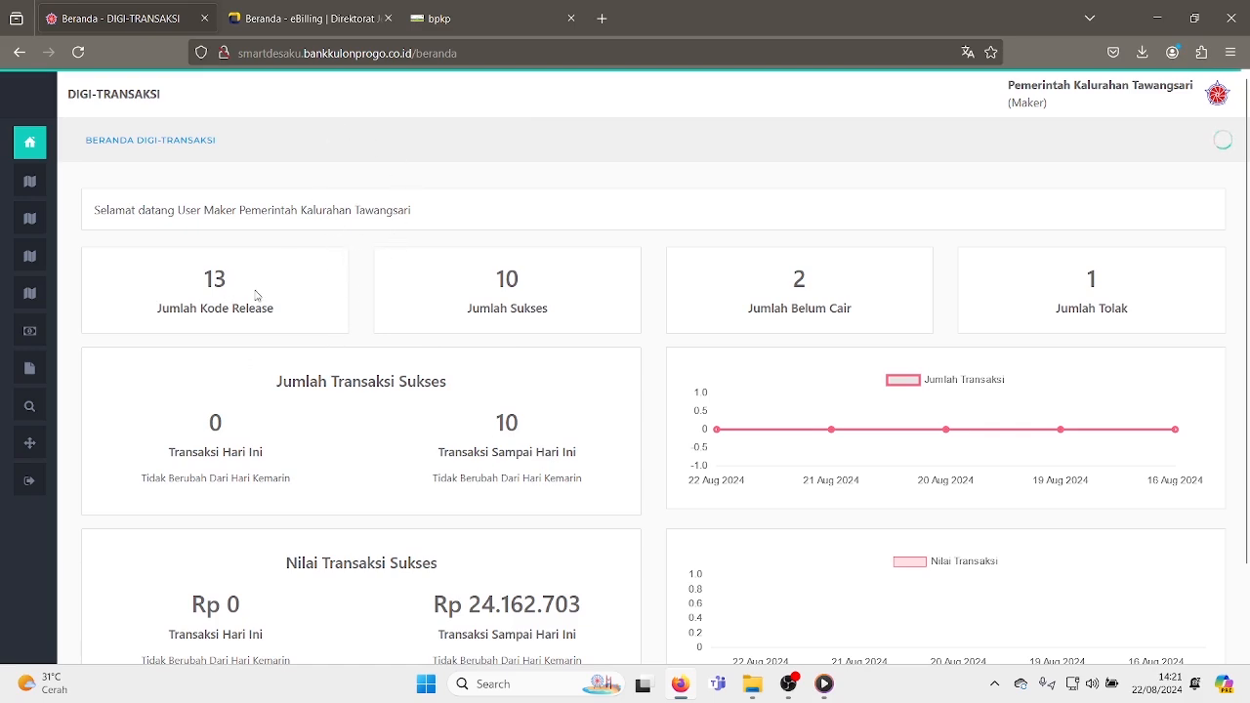
click(55, 186)
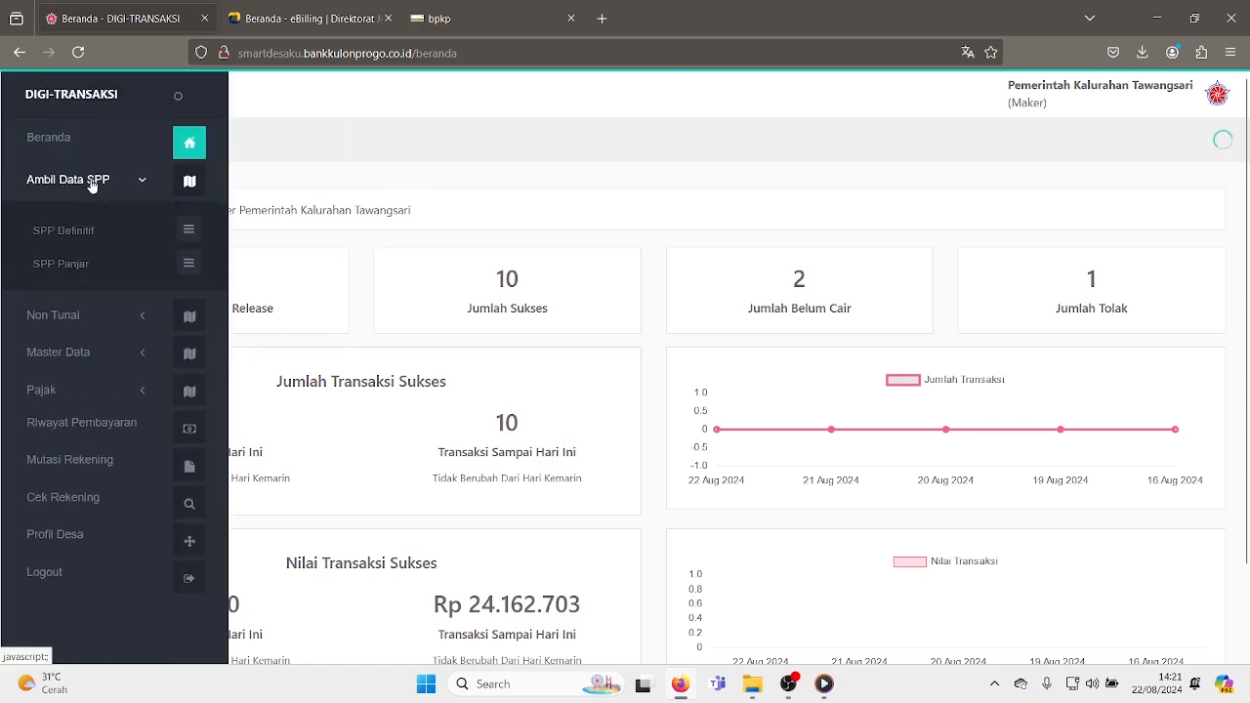
click(84, 234)
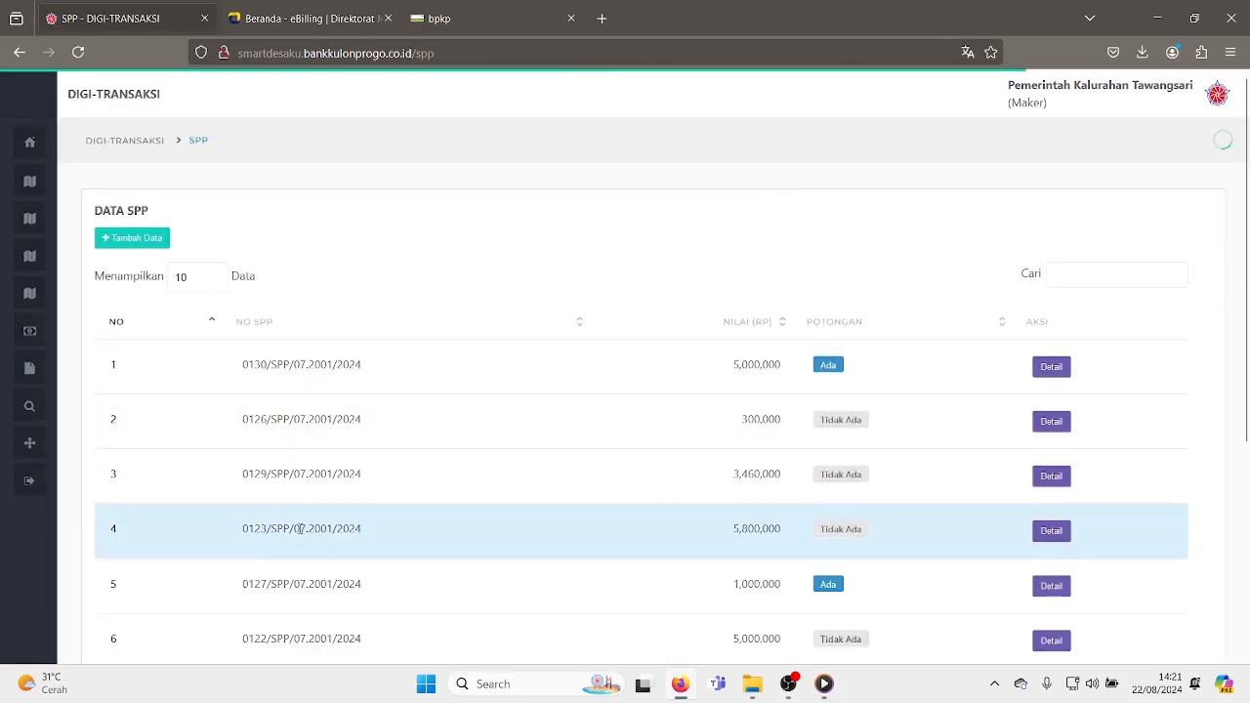
scroll(548, 370, down, 4)
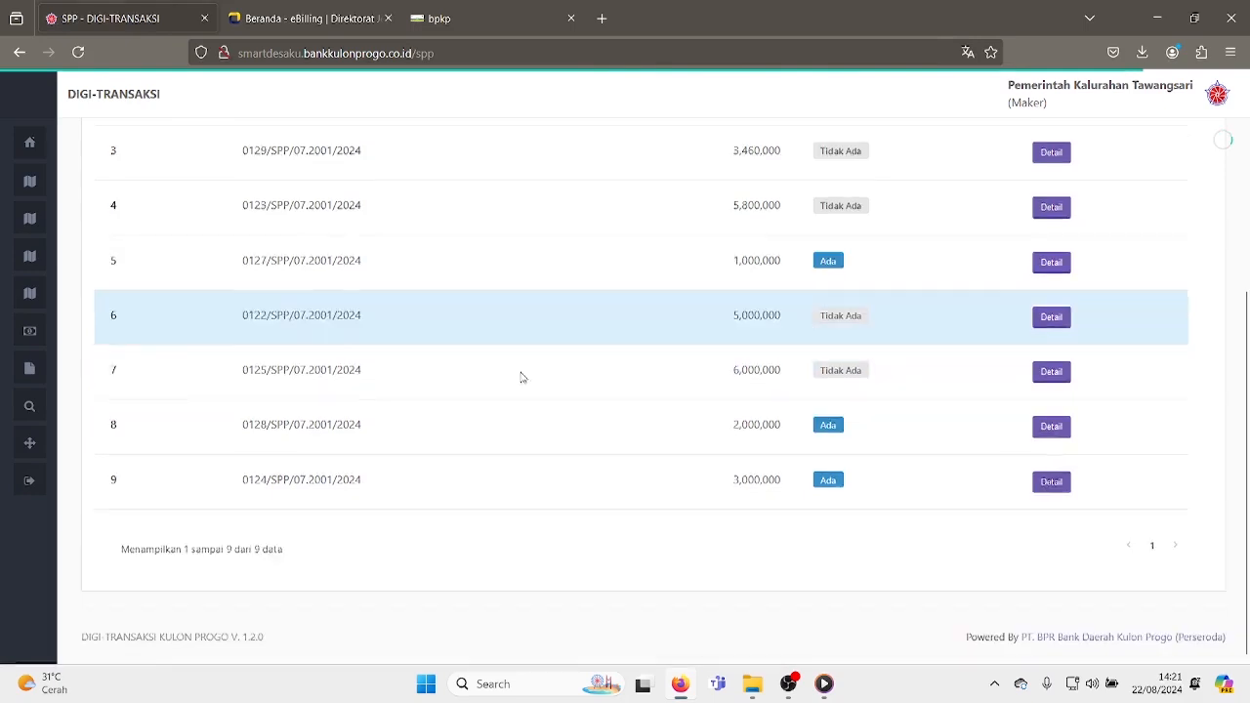
scroll(518, 374, up, 3)
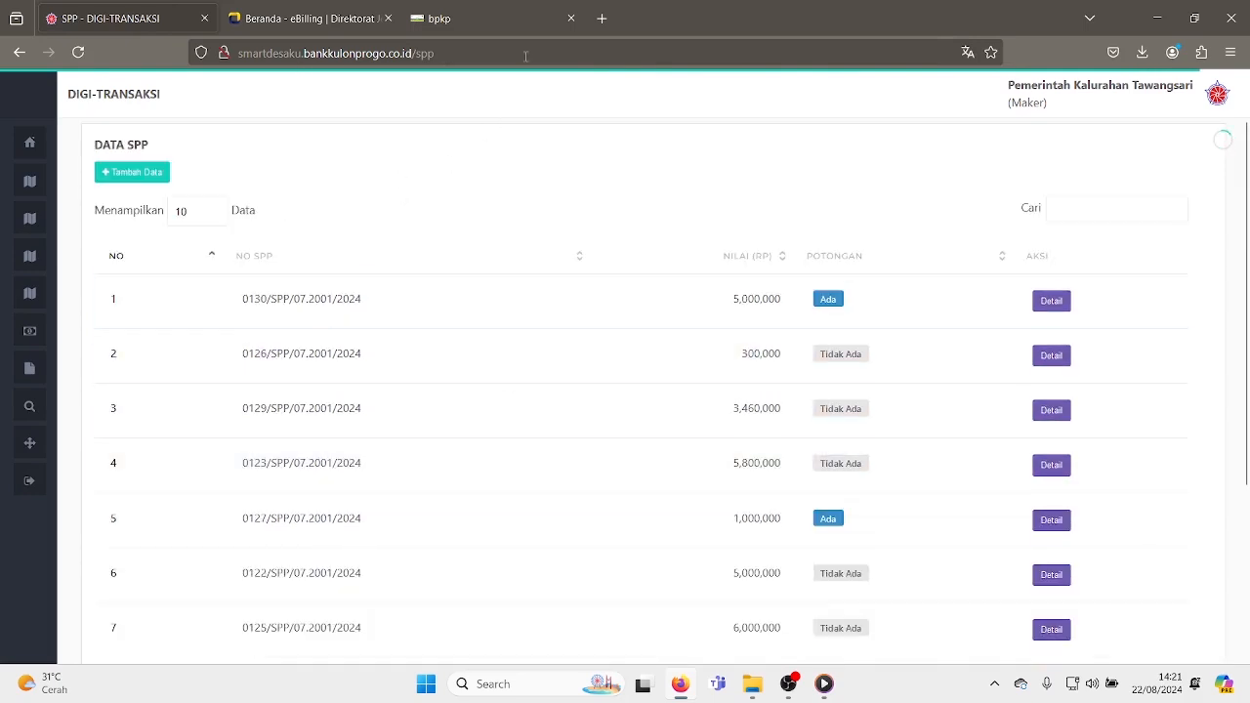
- Switch to the Siskeudes tab, open the SPP Definitif list, and select the number of SPP 0131/SPP/07.2001/2024
click(449, 29)
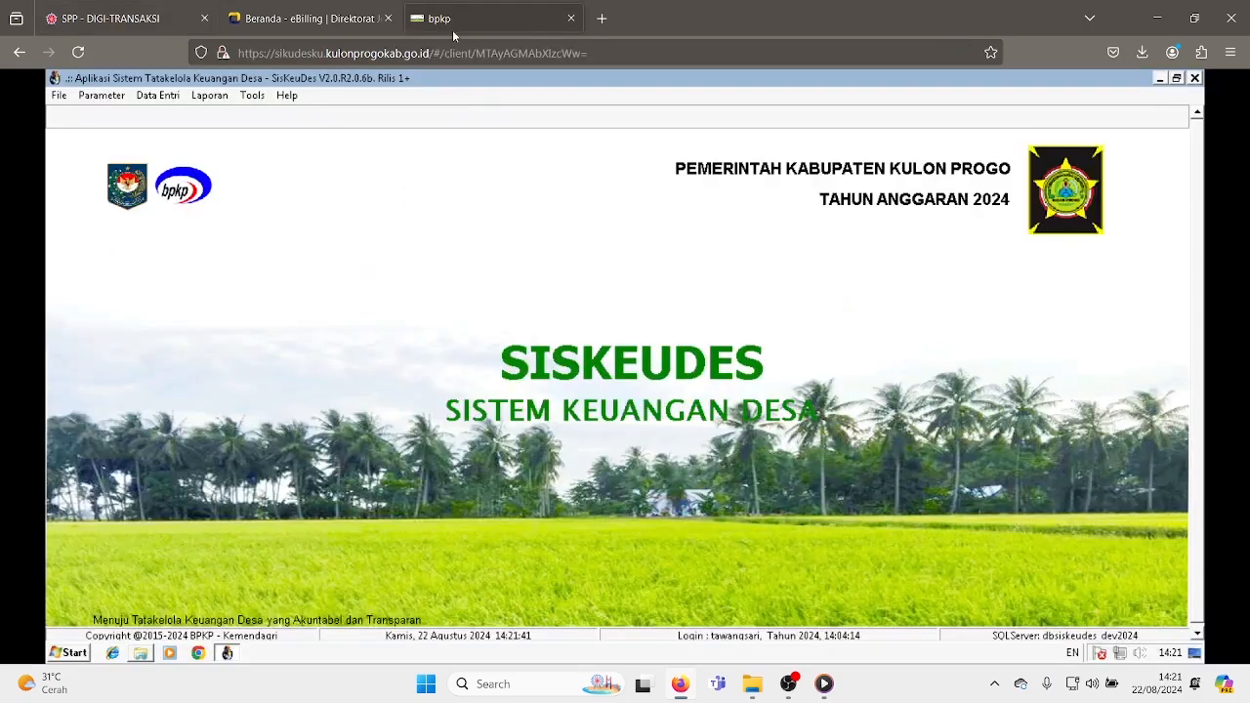
click(174, 97)
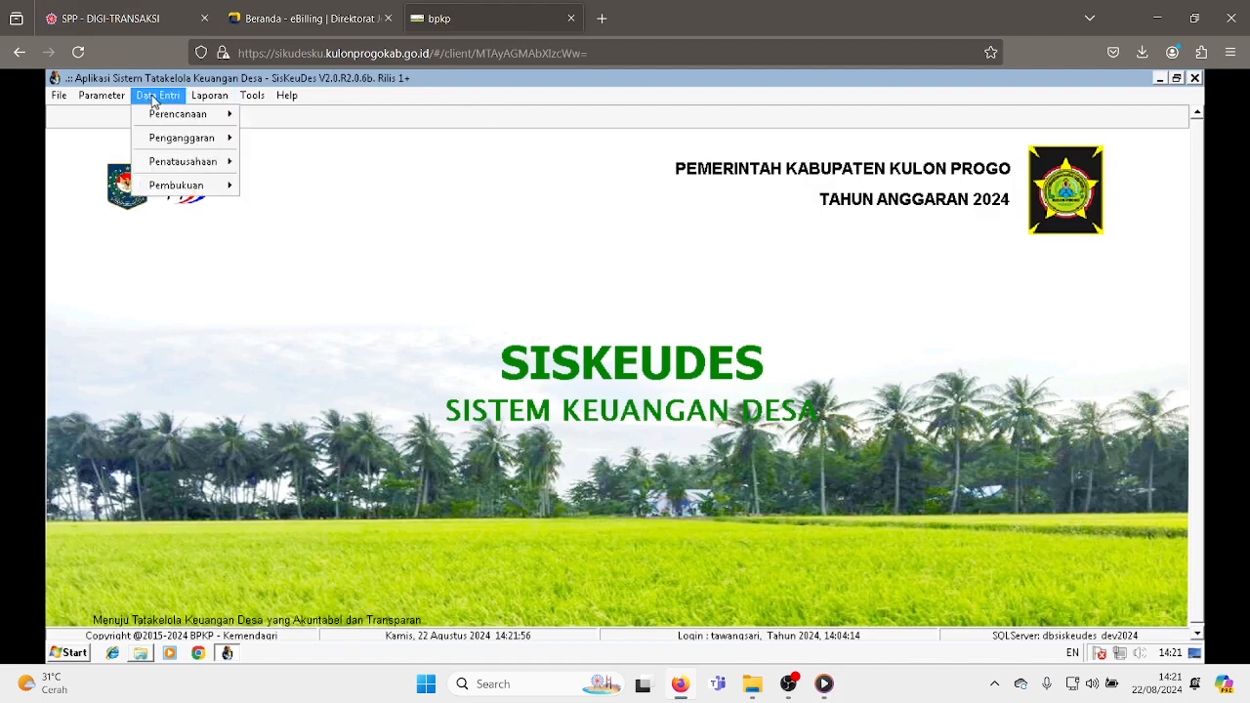
mouse_move(185, 163)
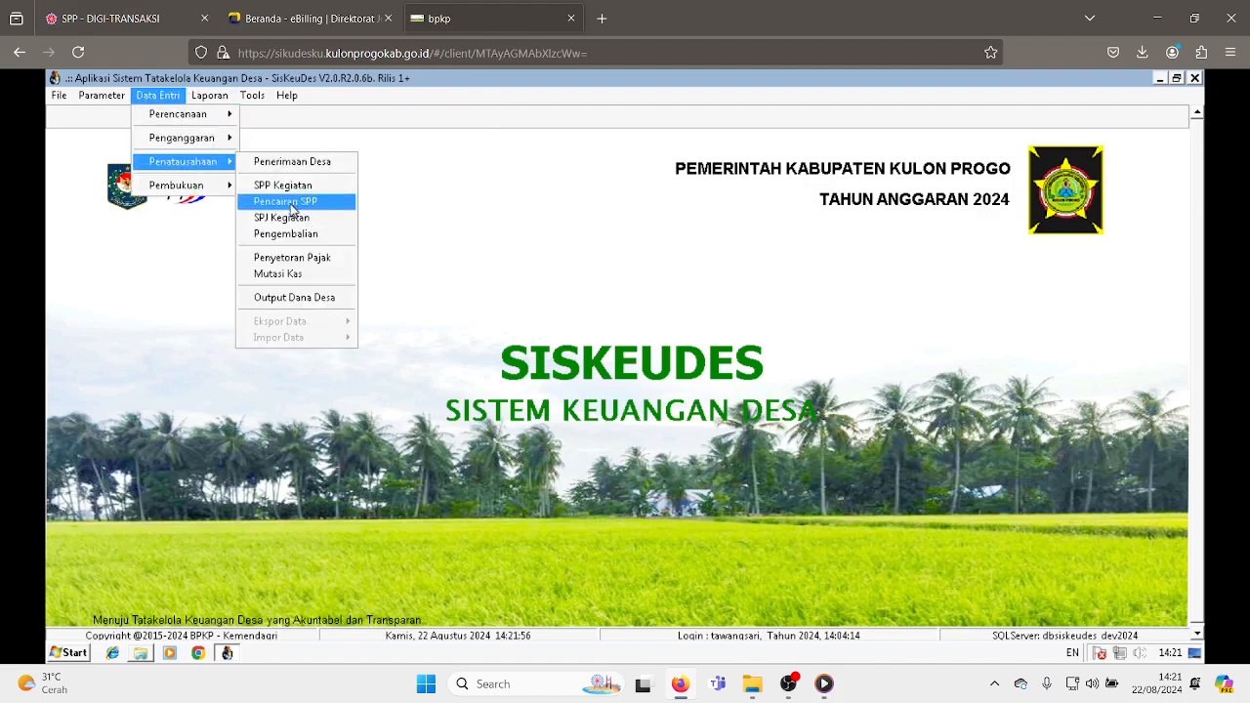
click(290, 191)
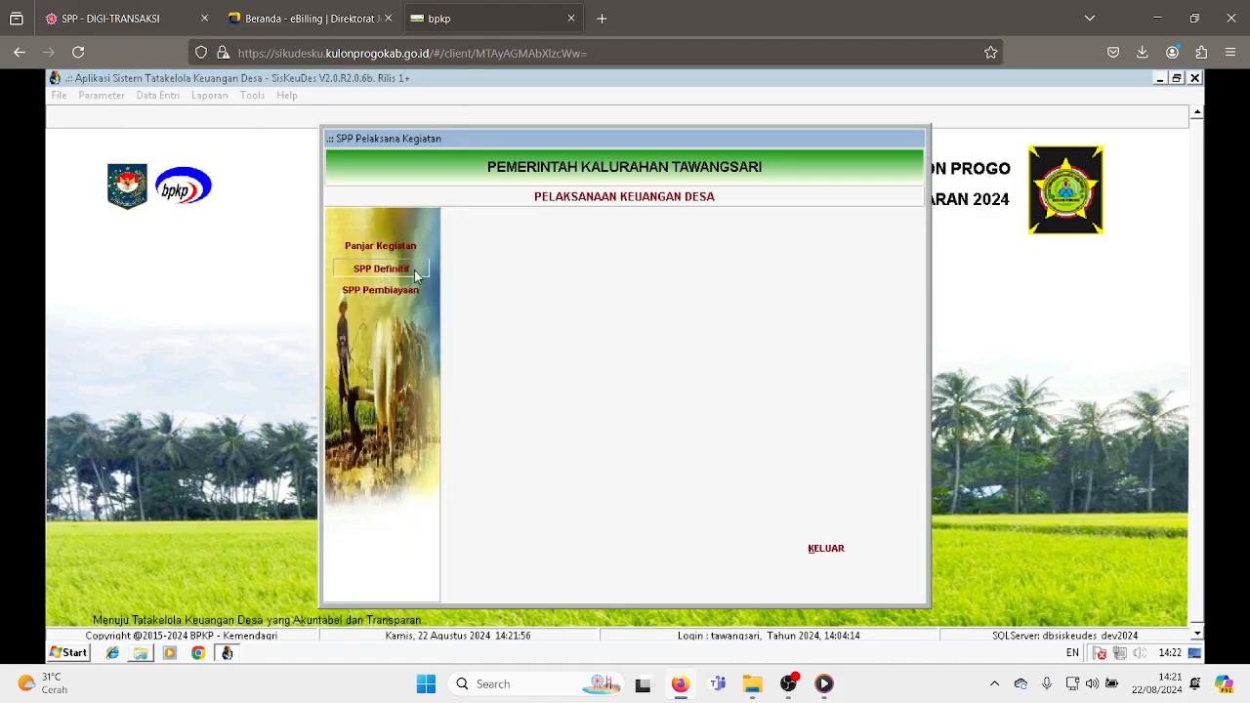
click(367, 268)
drag(904, 243, 902, 343)
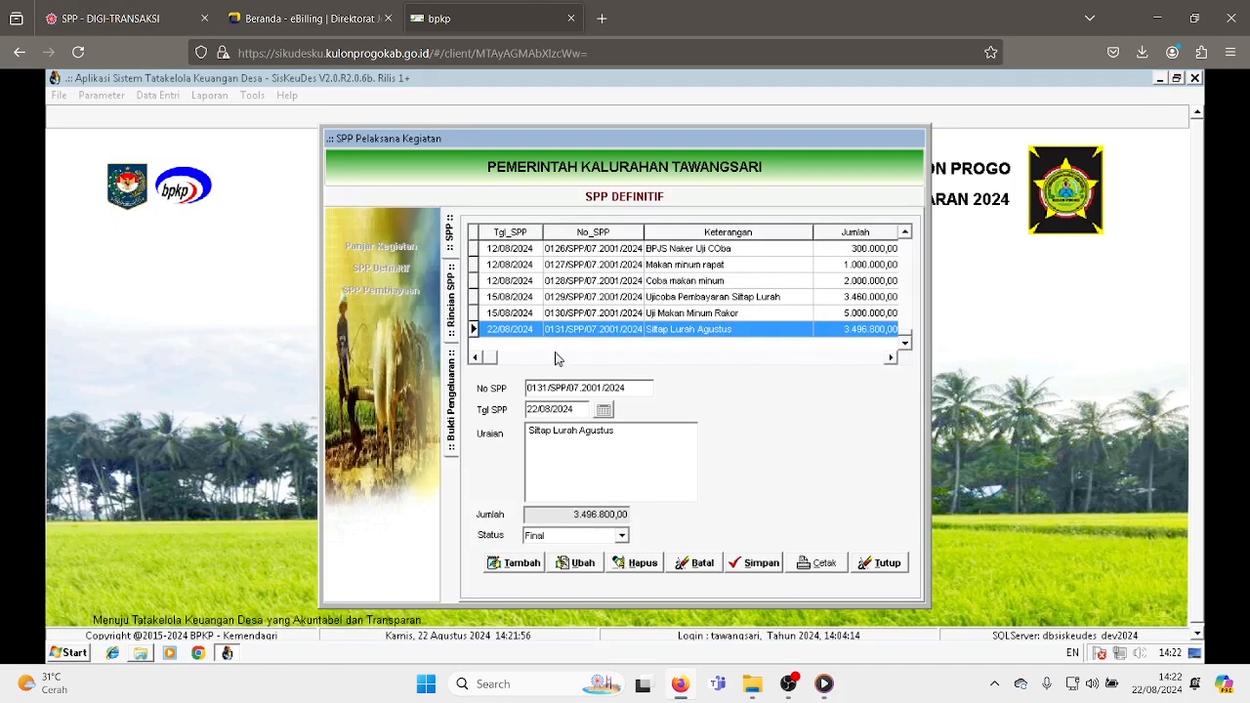
mouse_move(527, 389)
mouse_down()
mouse_move(550, 392)
mouse_move(527, 401)
mouse_move(549, 390)
mouse_up()
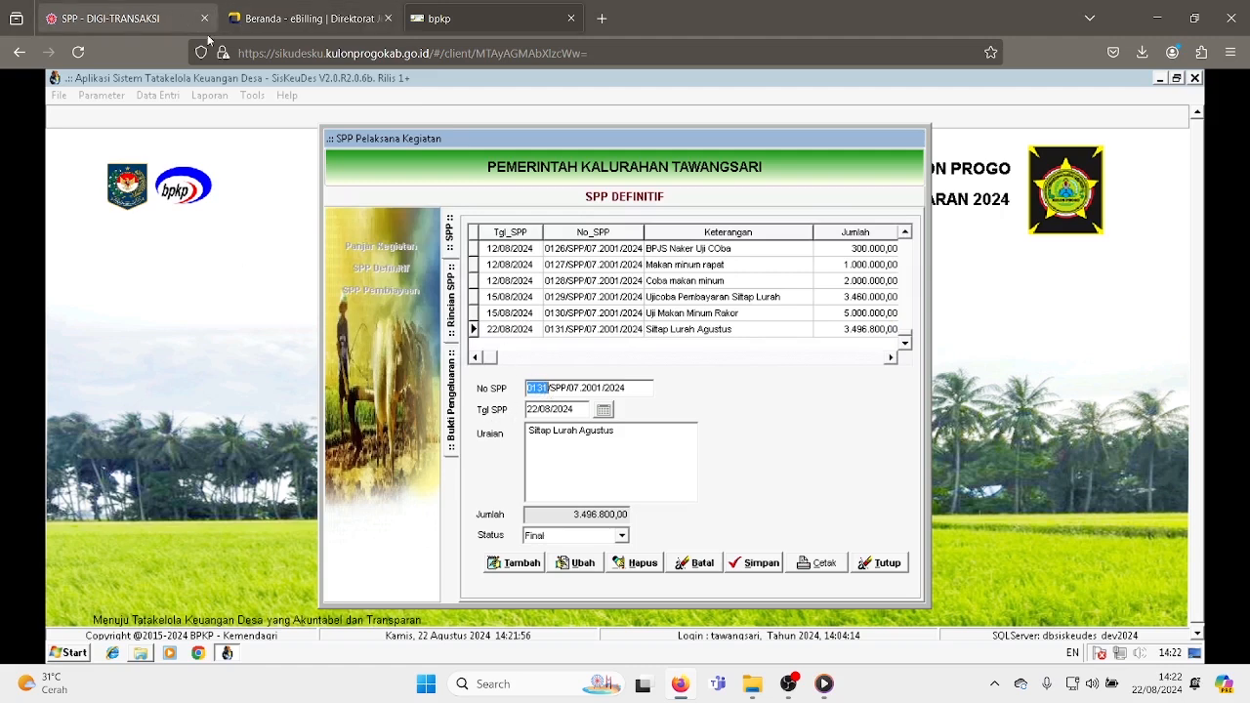
- In the bank portal, add a new SPP by searching number 0131/SPP/07.2001/2024 and save it
click(127, 22)
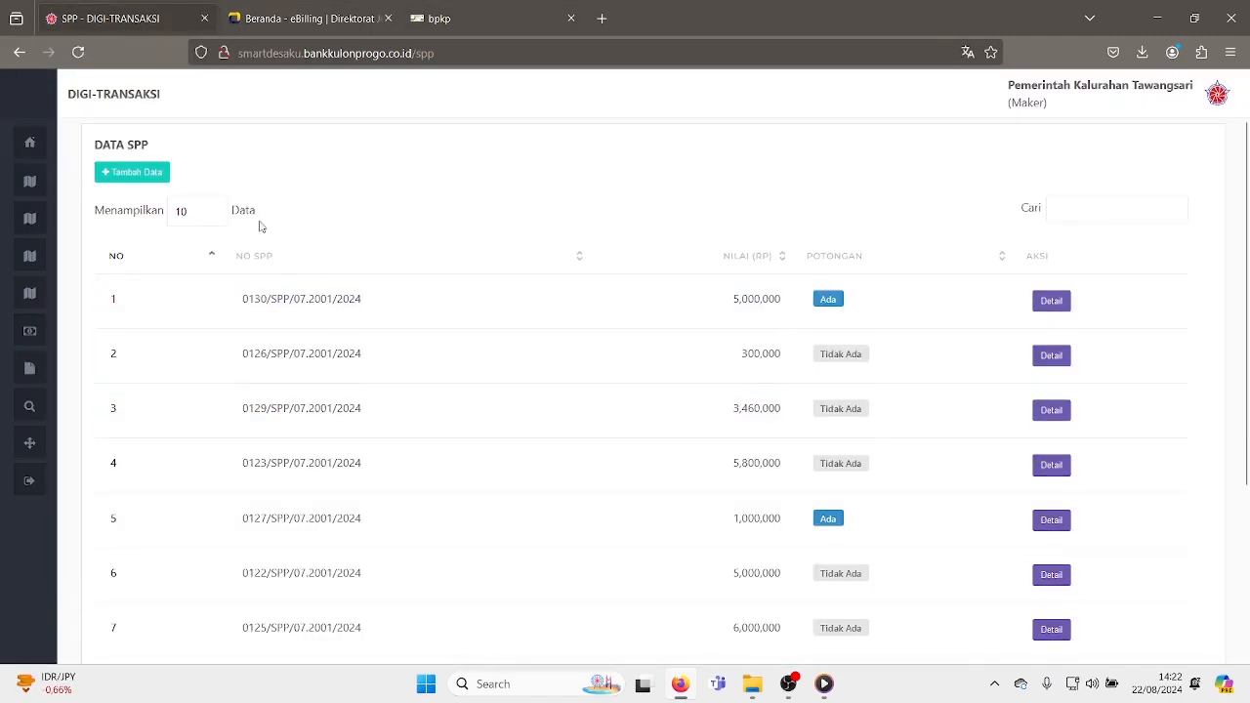
click(128, 177)
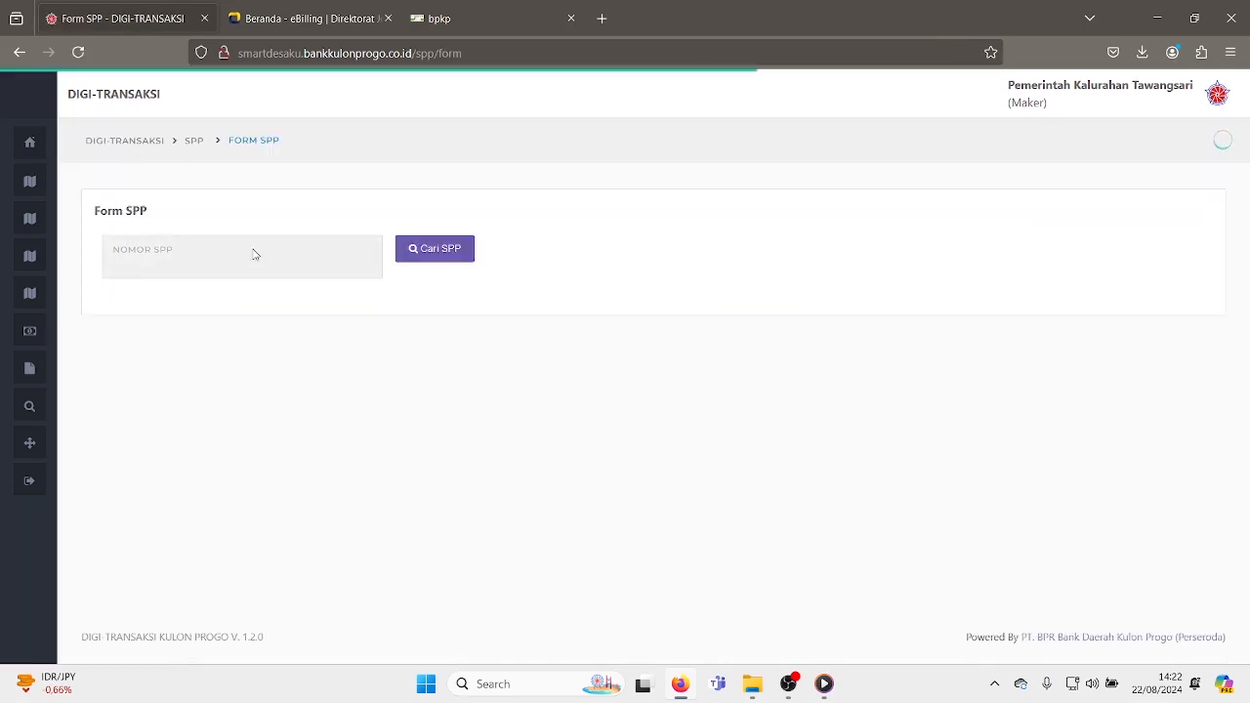
text(0131/SPP/07.2001/)
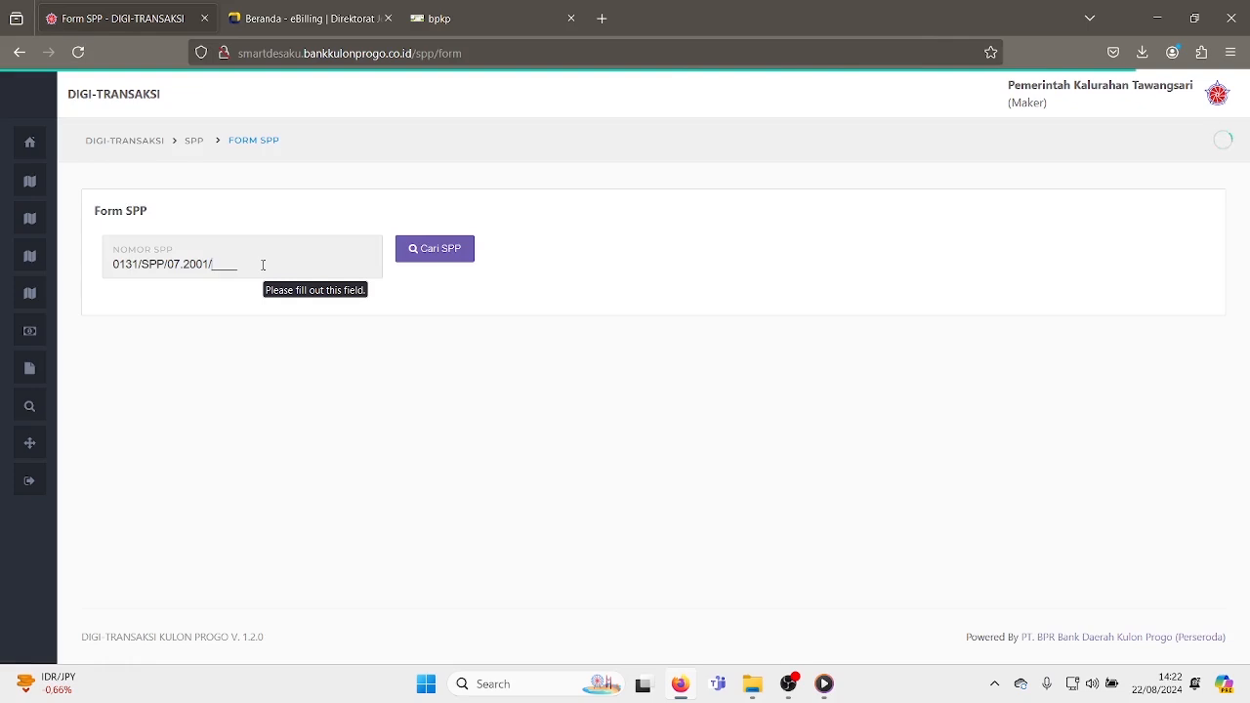
text(1202024)
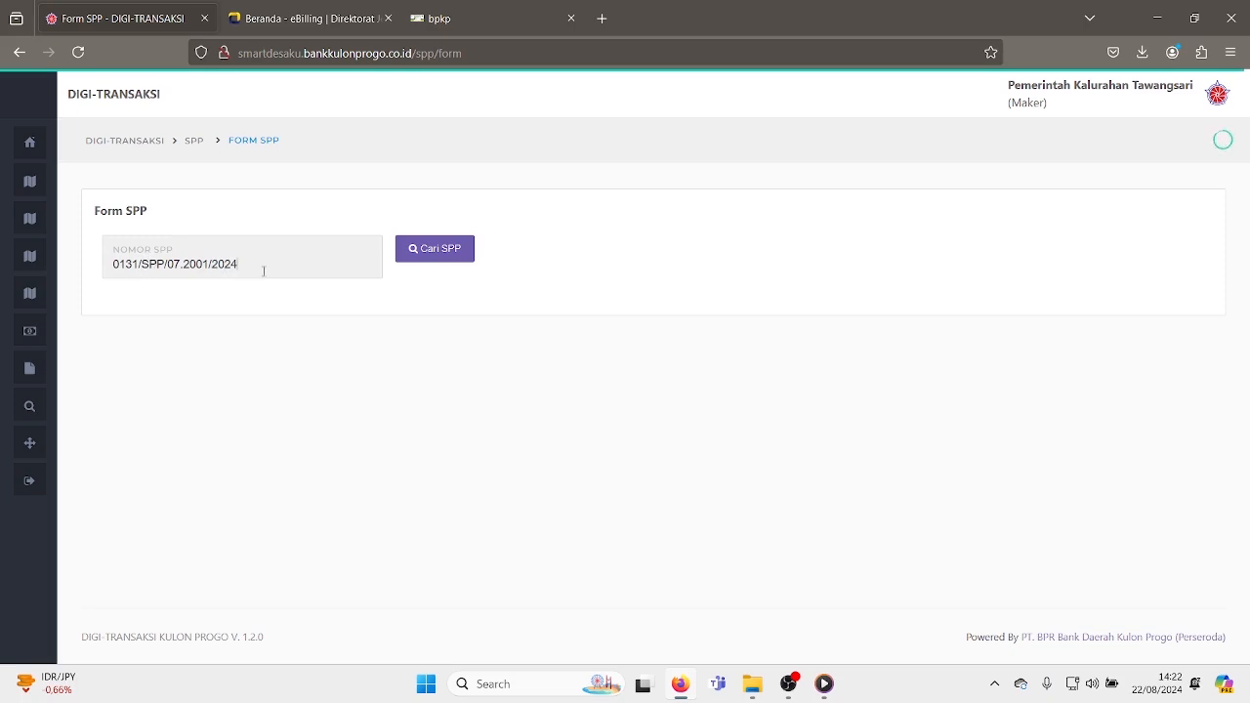
click(439, 257)
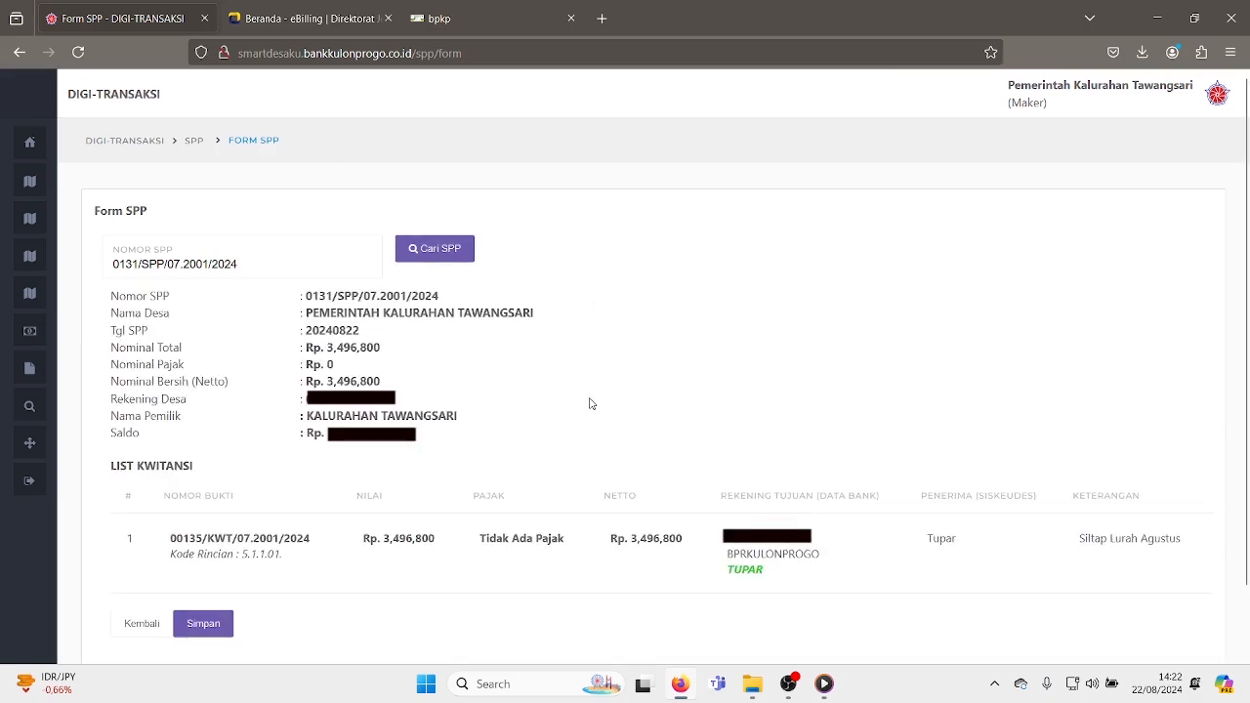
scroll(601, 407, down, 1)
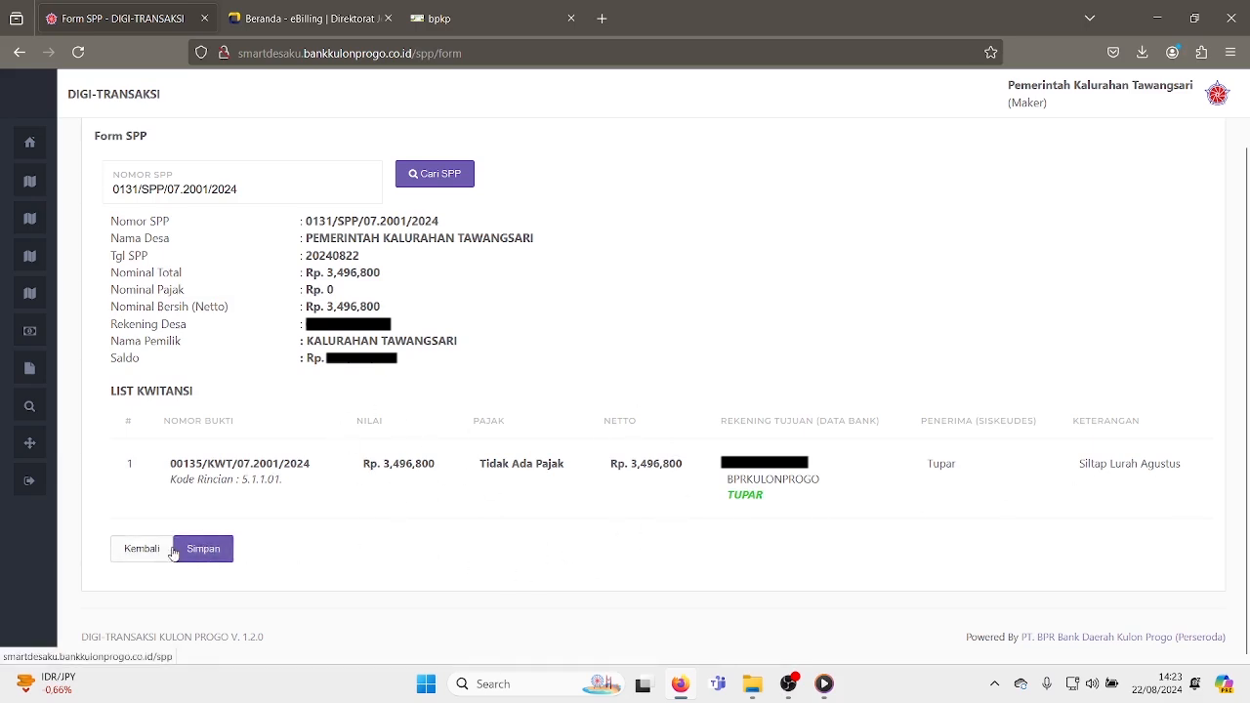
click(214, 556)
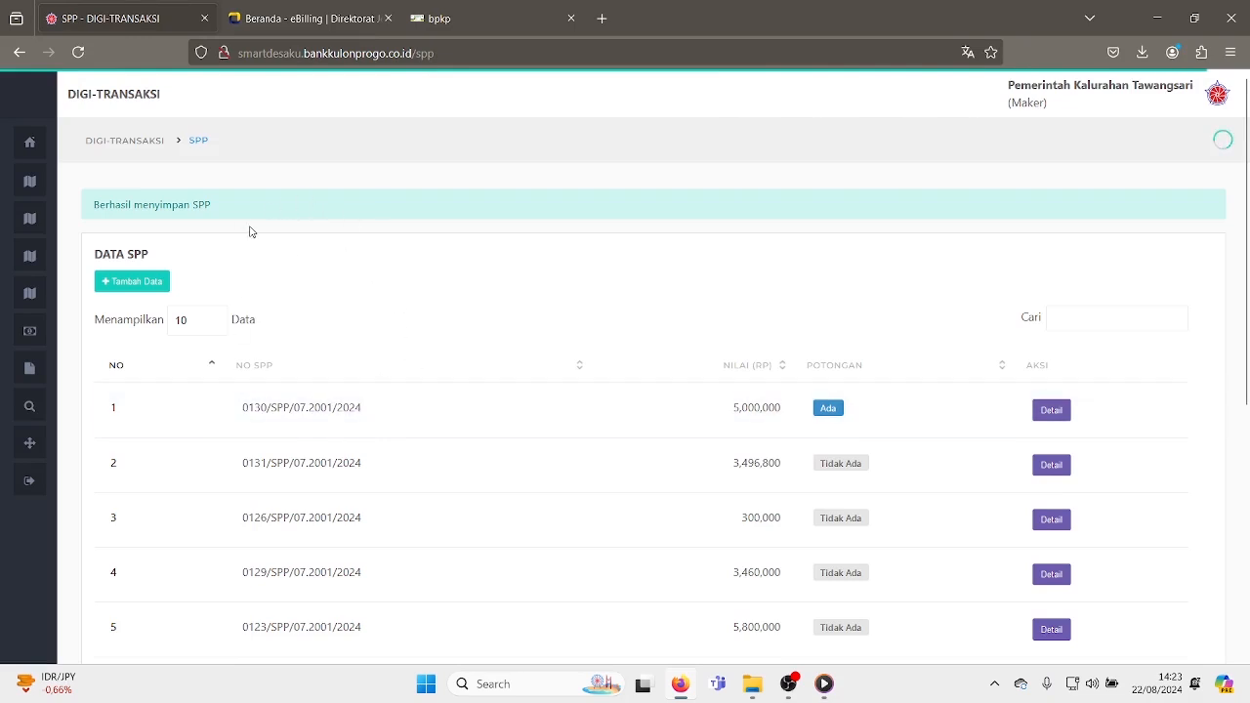
- Open the Non Tunai Definitif verification list and start verifying SPP 0131/SPP/07.2001/2024
mouse_move(52, 191)
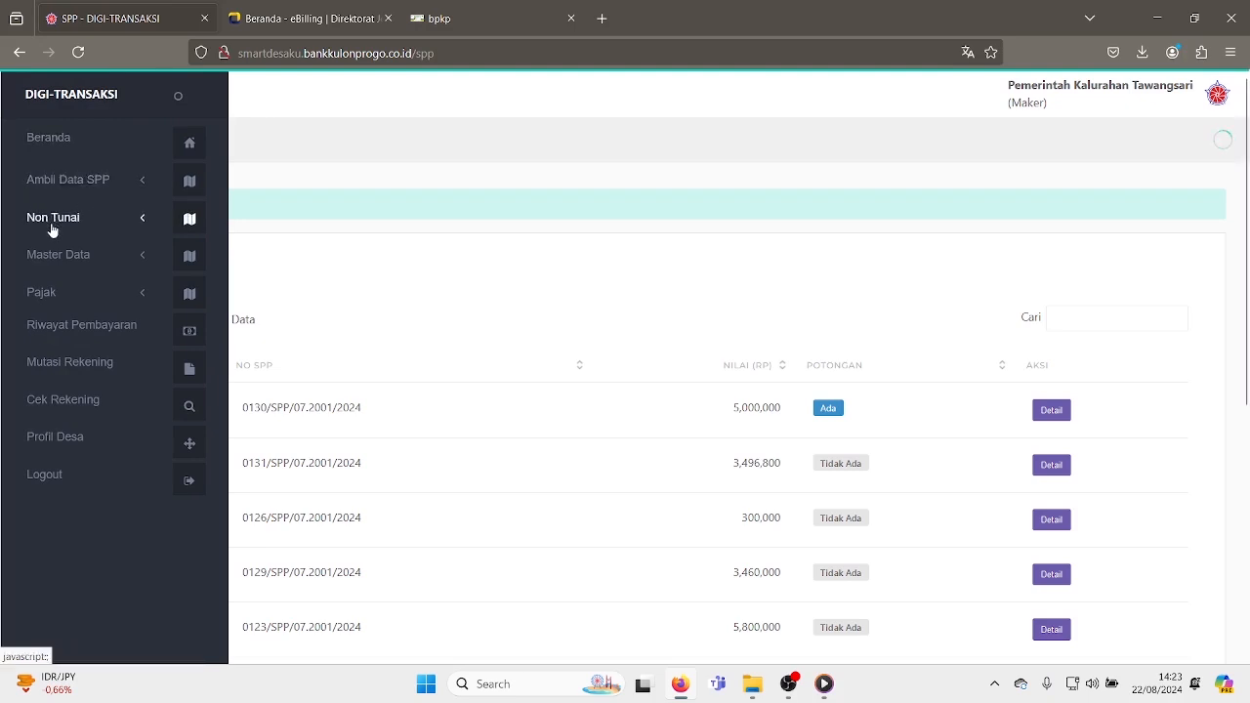
click(52, 225)
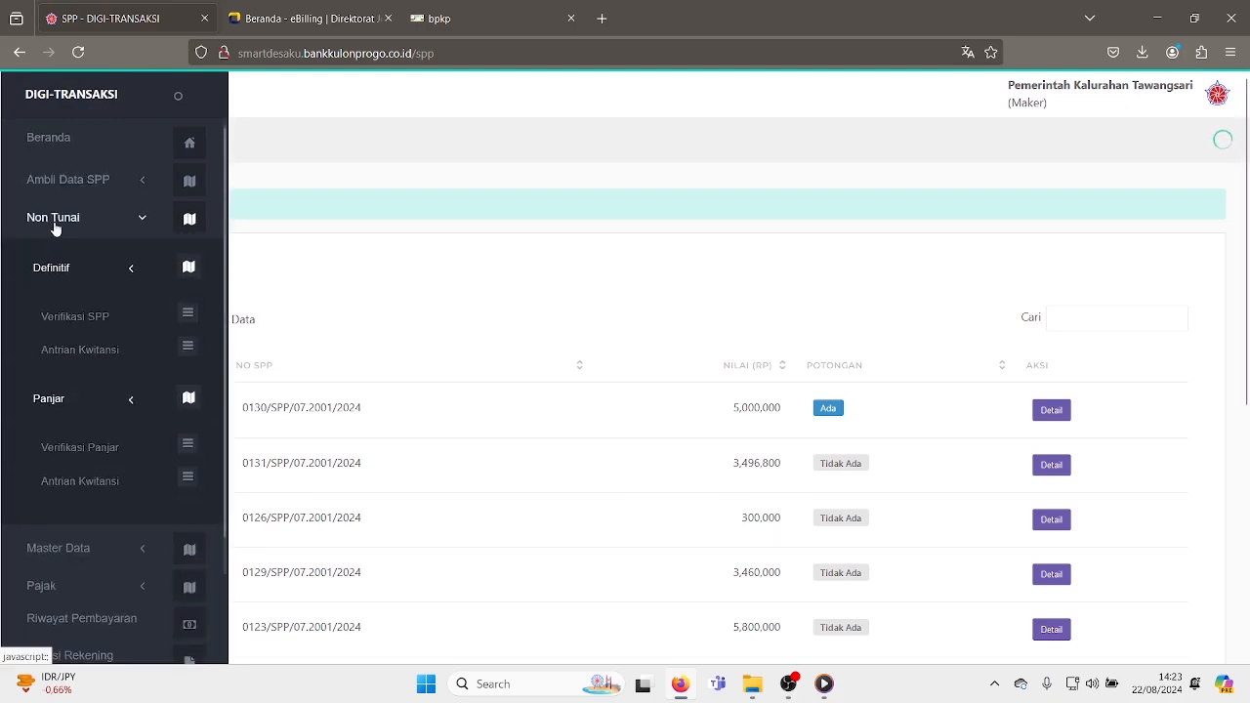
click(78, 320)
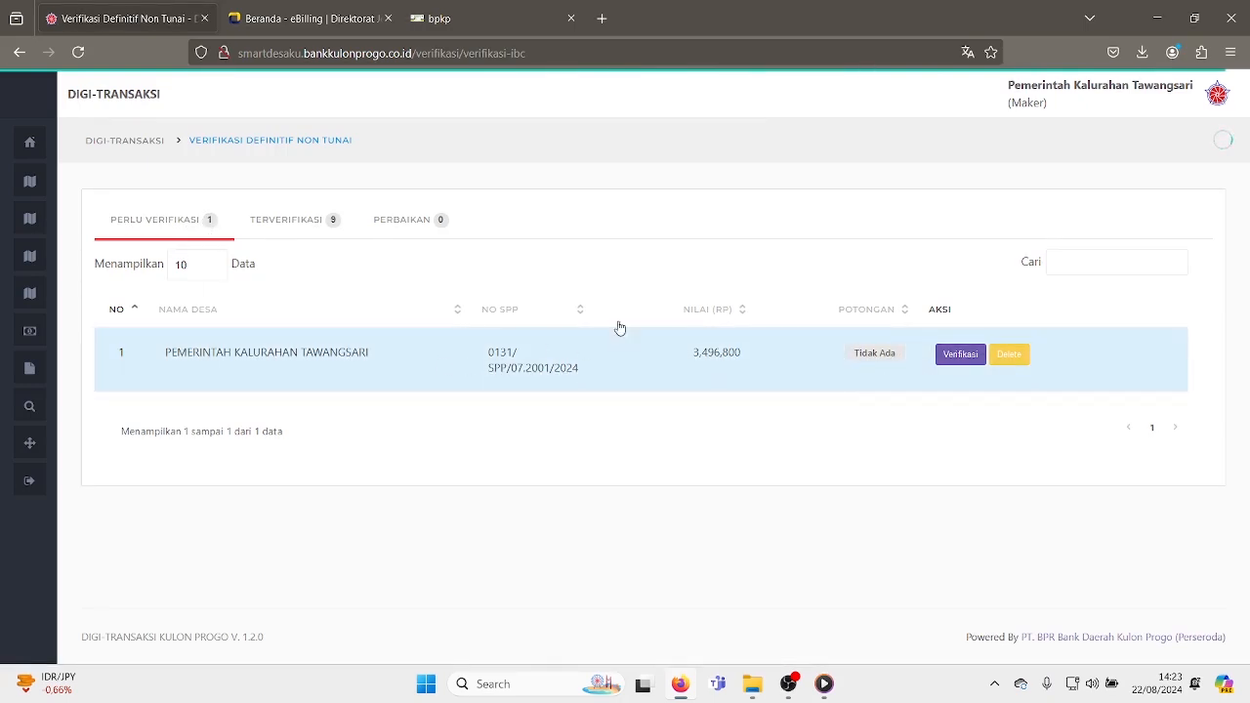
click(946, 361)
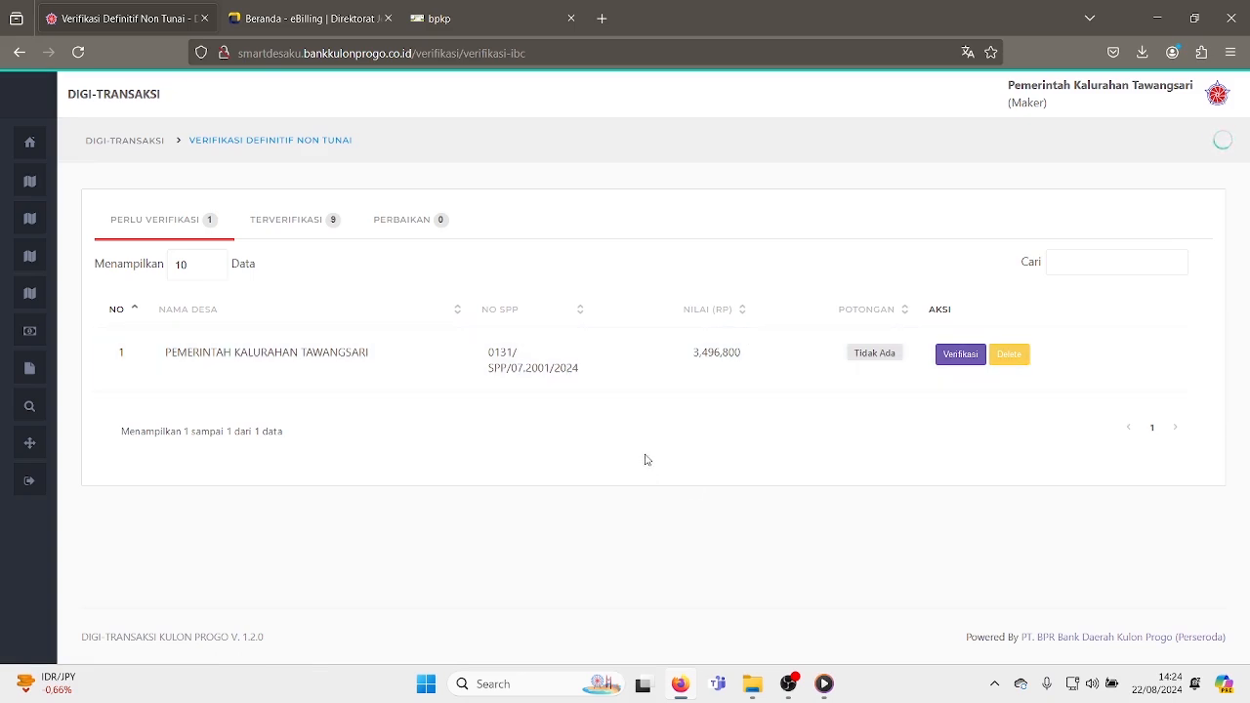
click(957, 359)
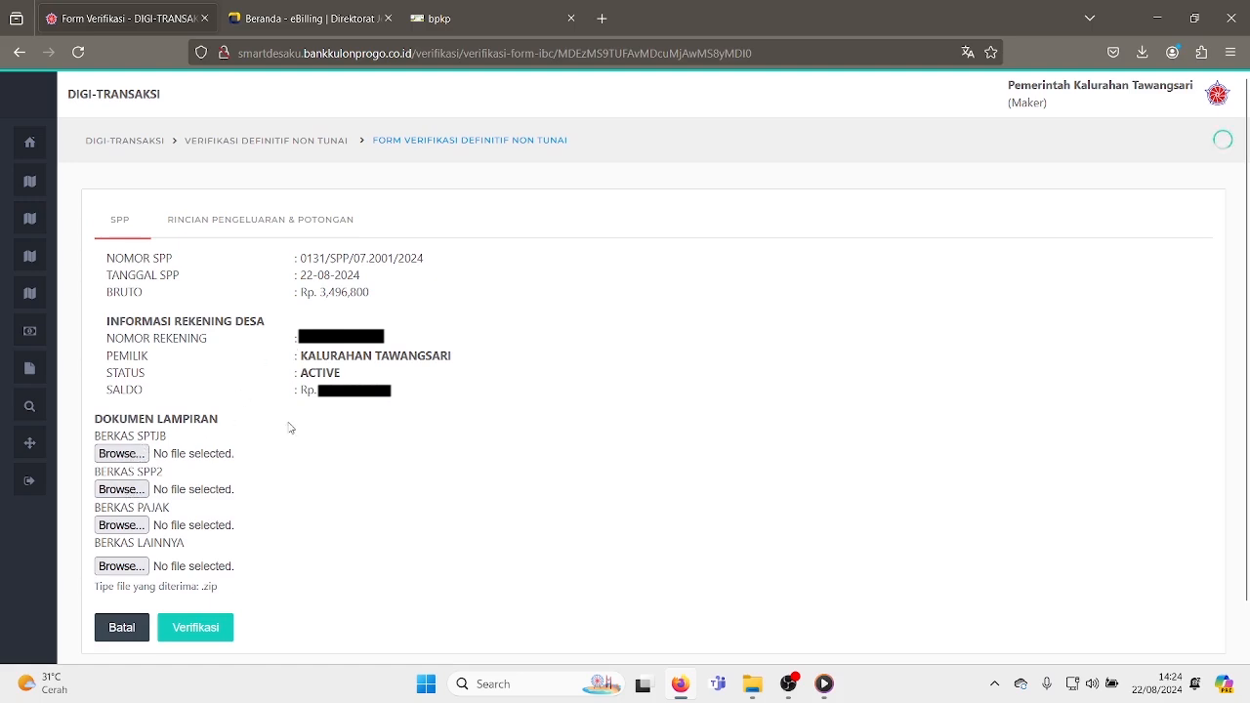
- Preview the SPP-2 printout of SPP 0131 in Siskeudes and close the preview
click(439, 17)
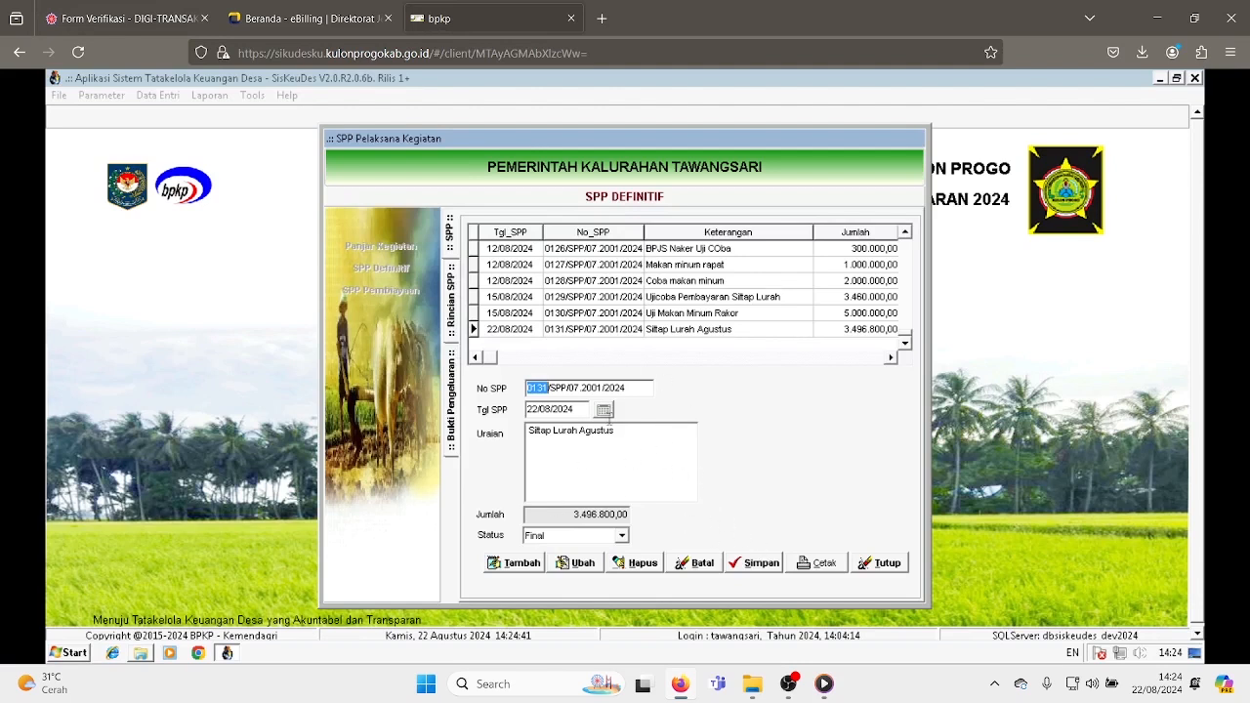
click(820, 567)
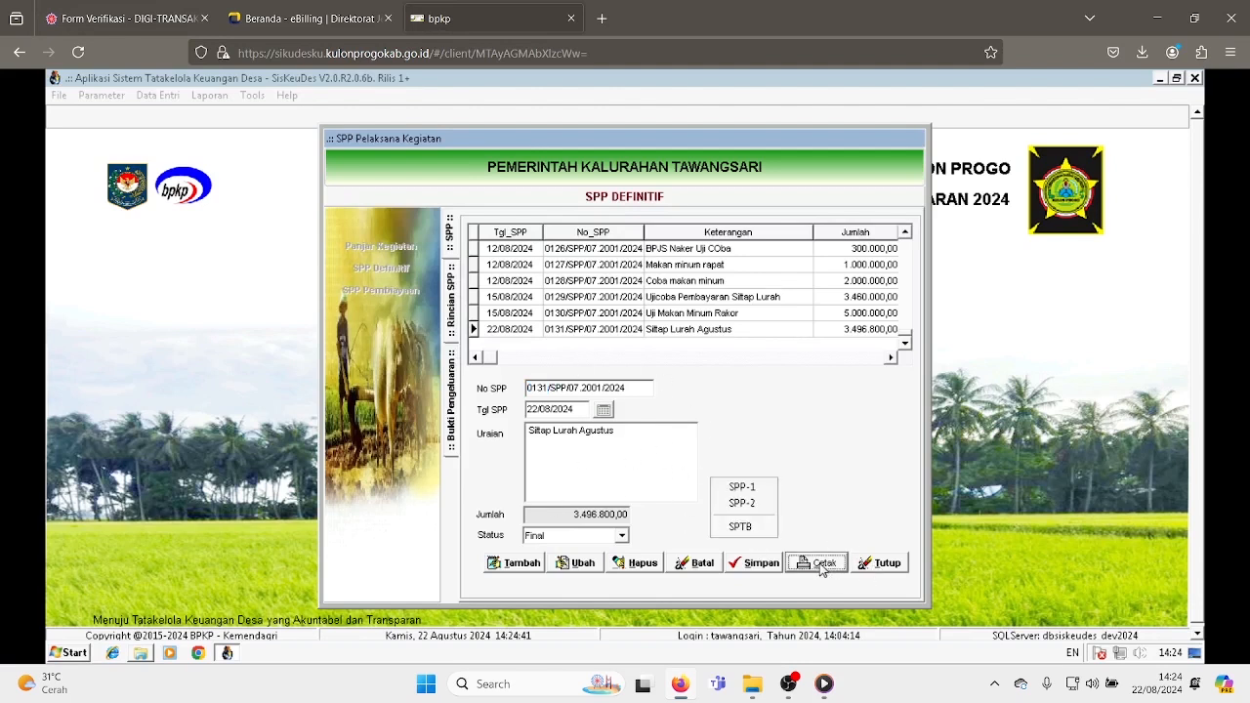
click(745, 503)
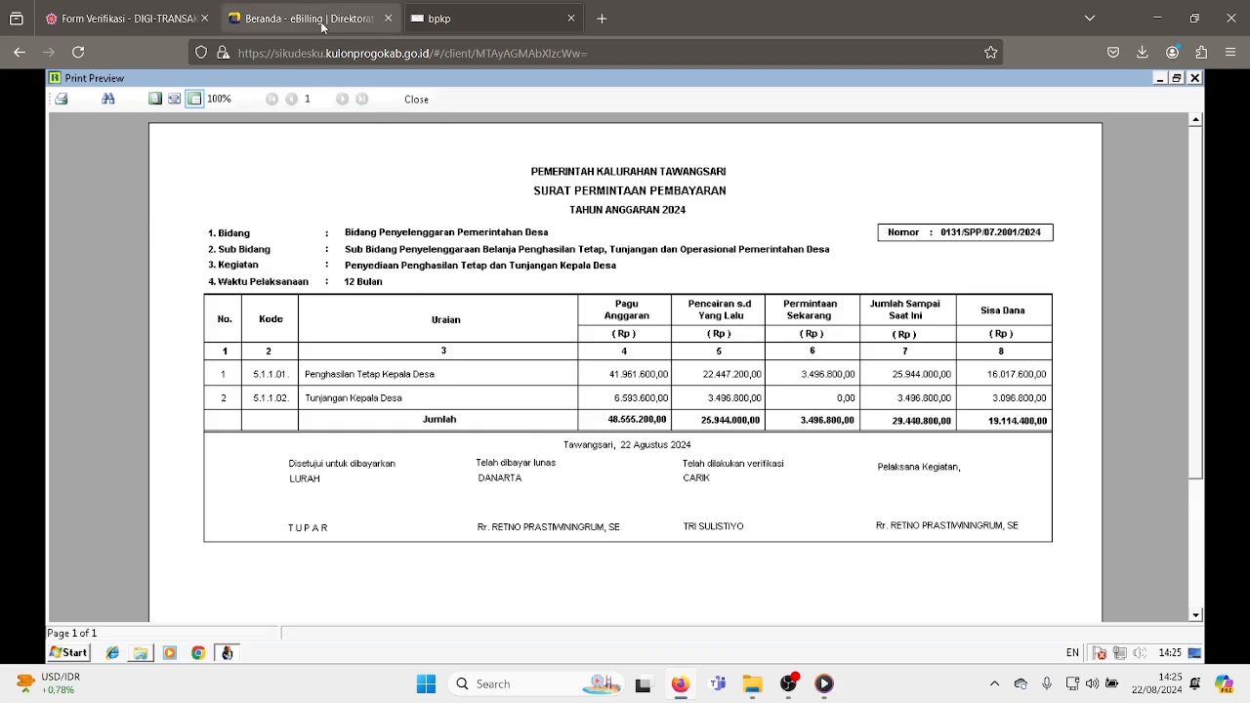
click(146, 20)
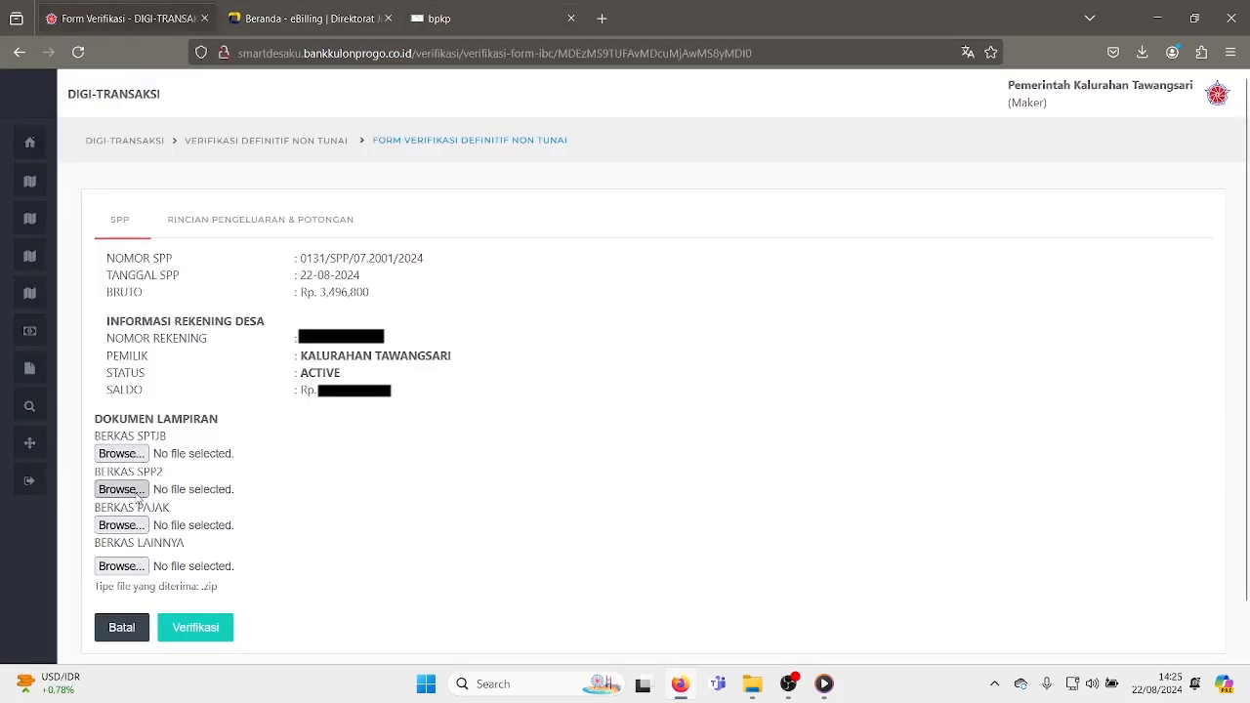
click(444, 20)
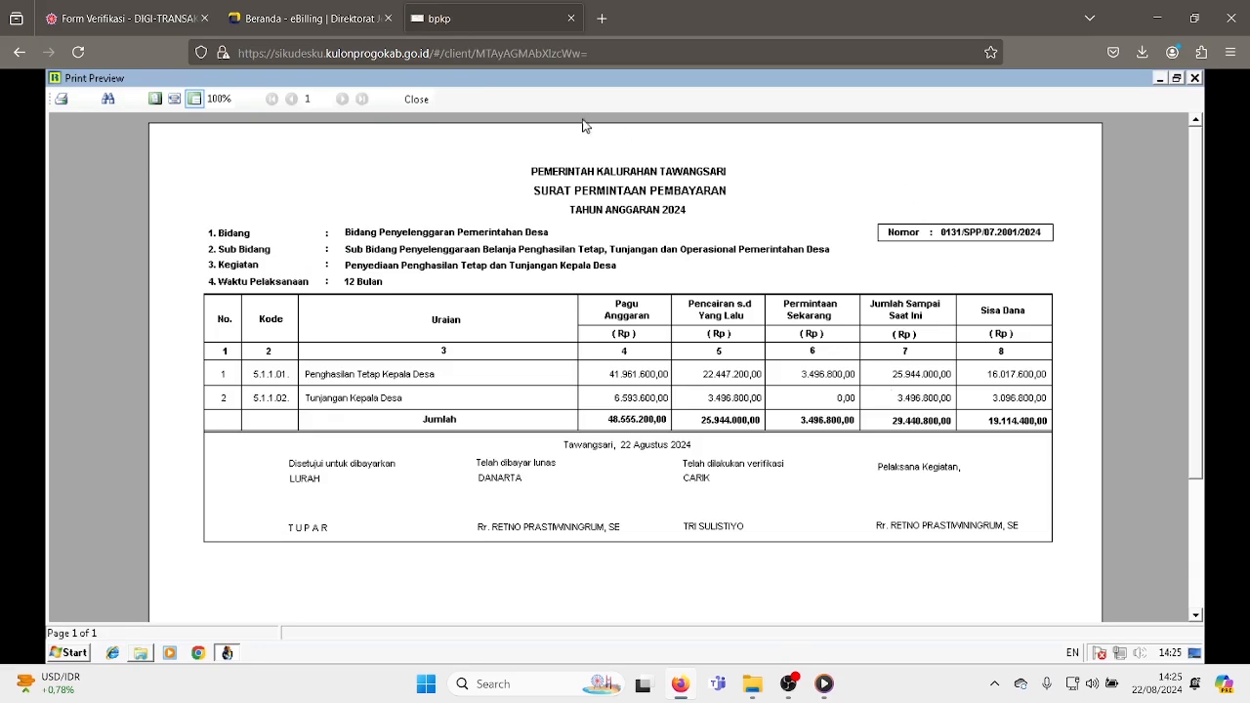
click(411, 98)
- Preview the SPTB printout of SPP 0131 and scroll through it
click(820, 565)
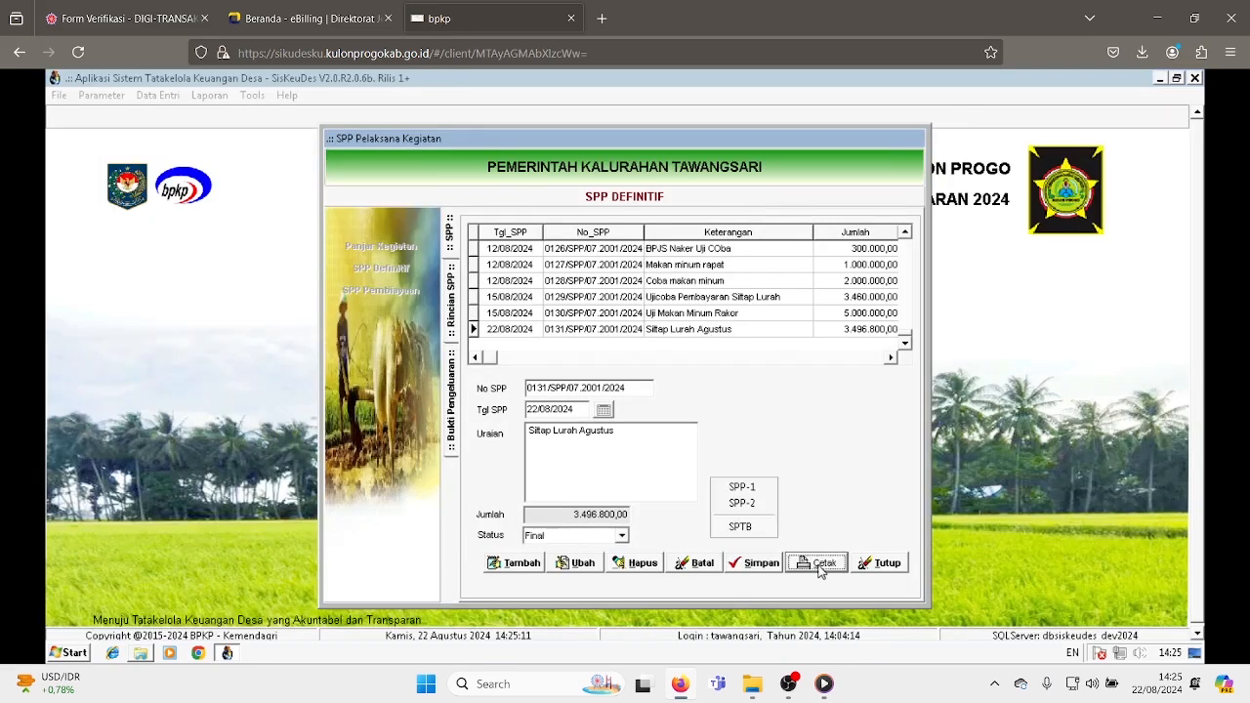
click(743, 528)
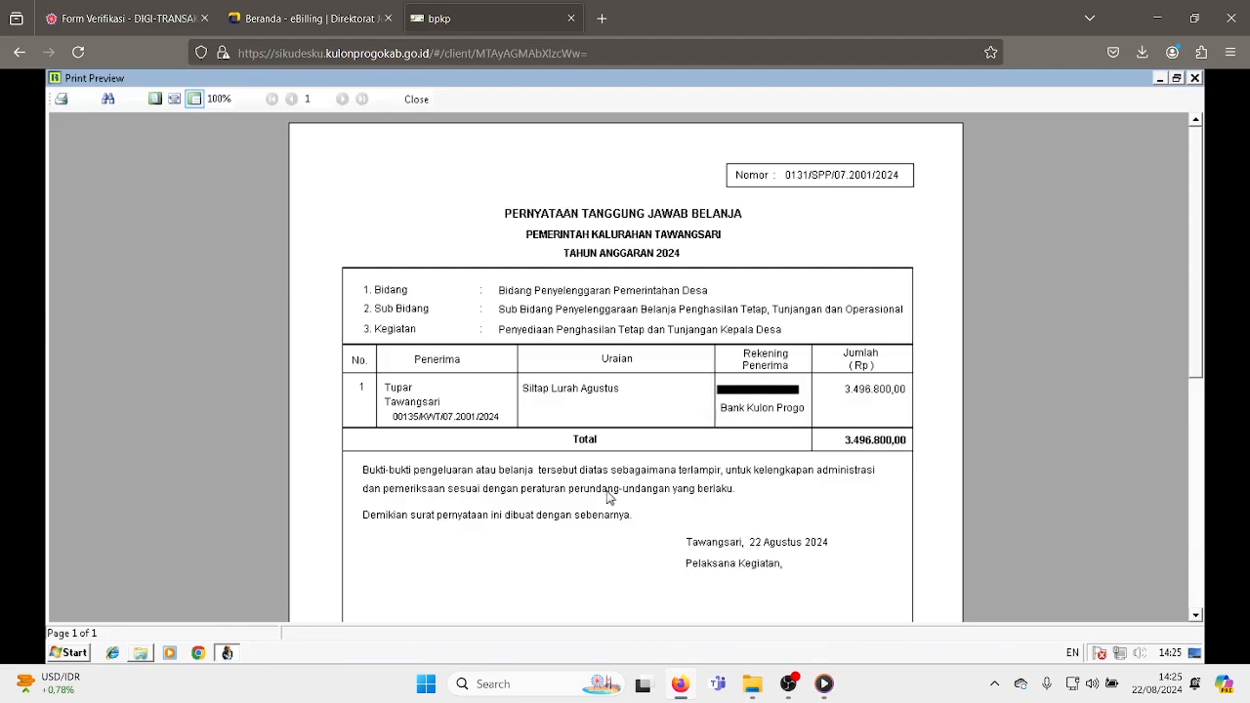
scroll(723, 488, down, 3)
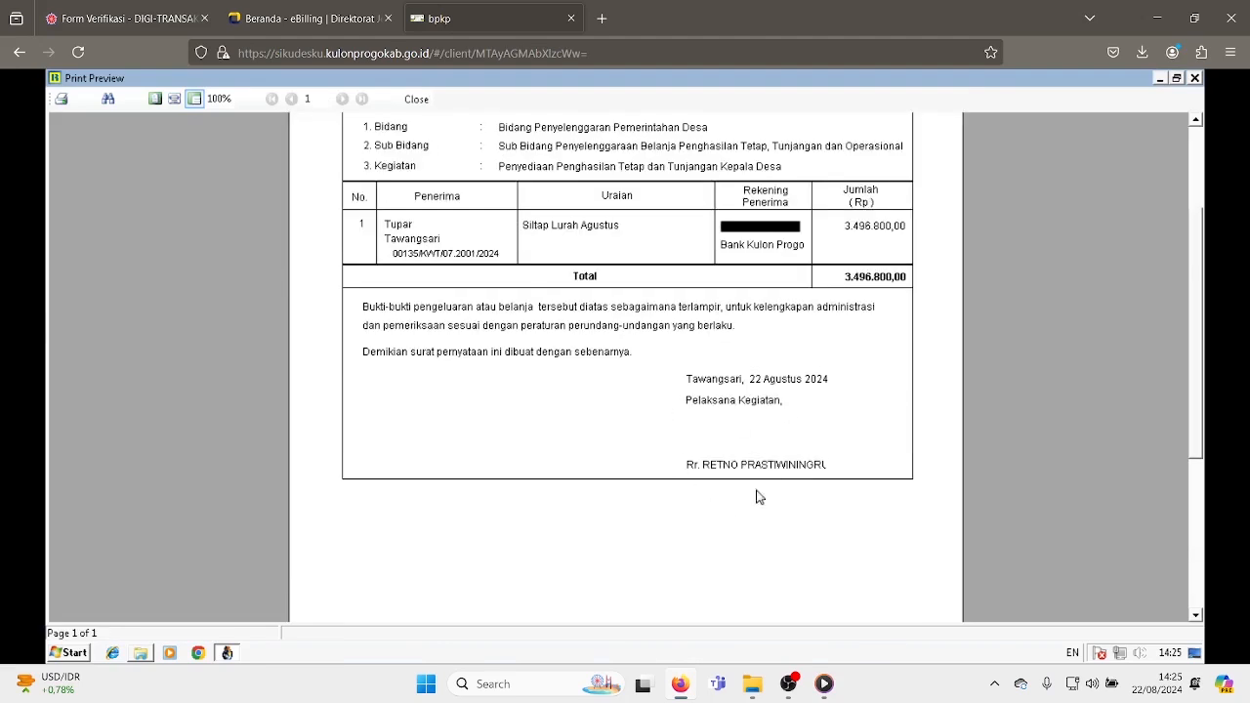
scroll(681, 493, down, 3)
scroll(678, 492, up, 5)
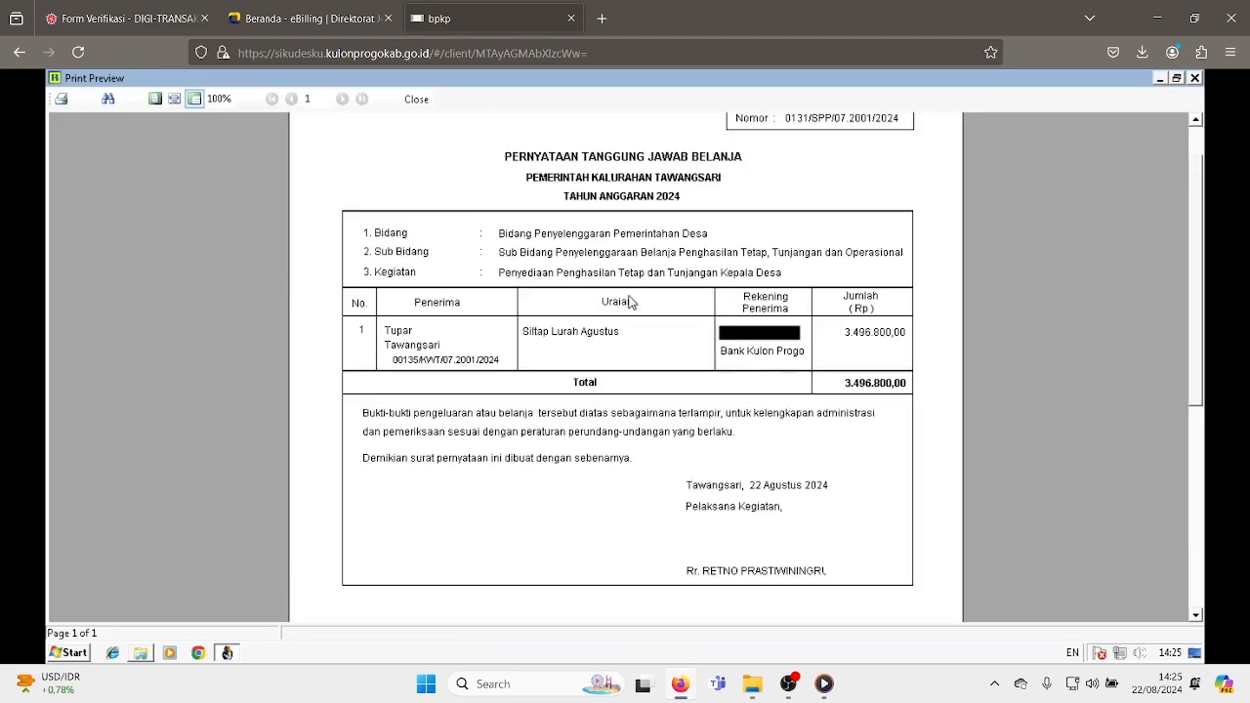
- Attach PRODUK BERSAMA PERBAMIDA.pdf from drive D as the Berkas SPTJB document in the verification form
click(91, 18)
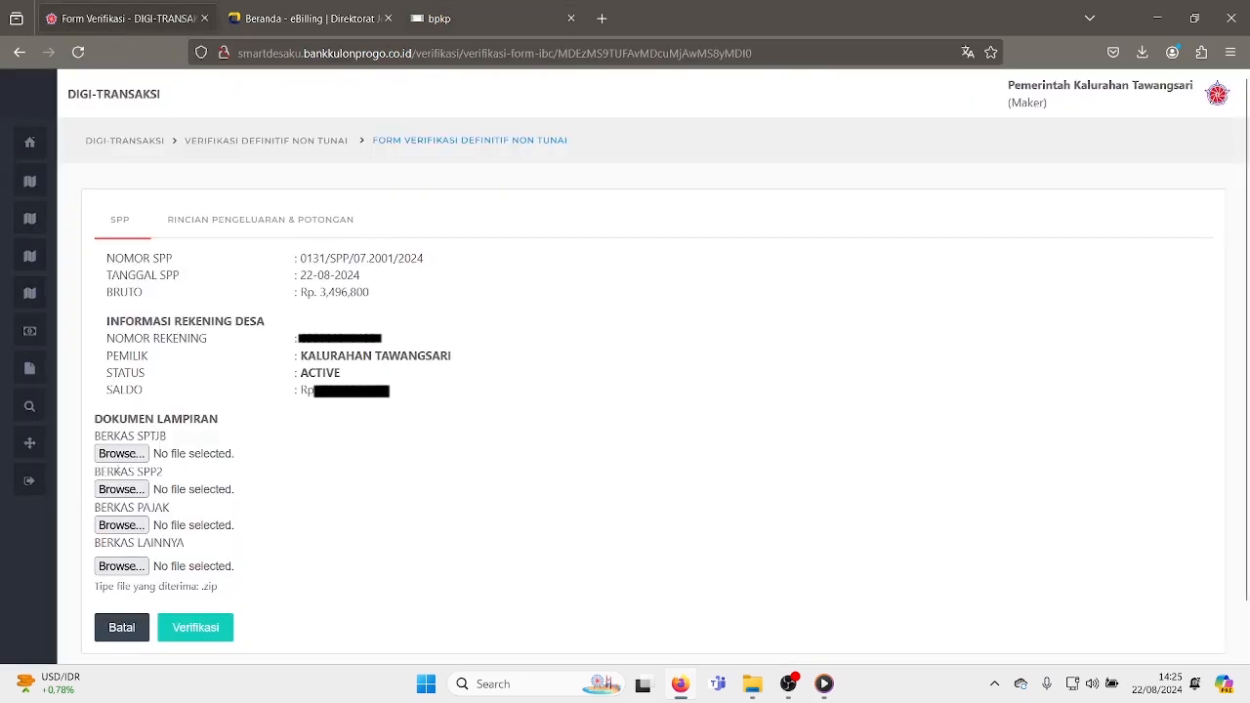
click(127, 459)
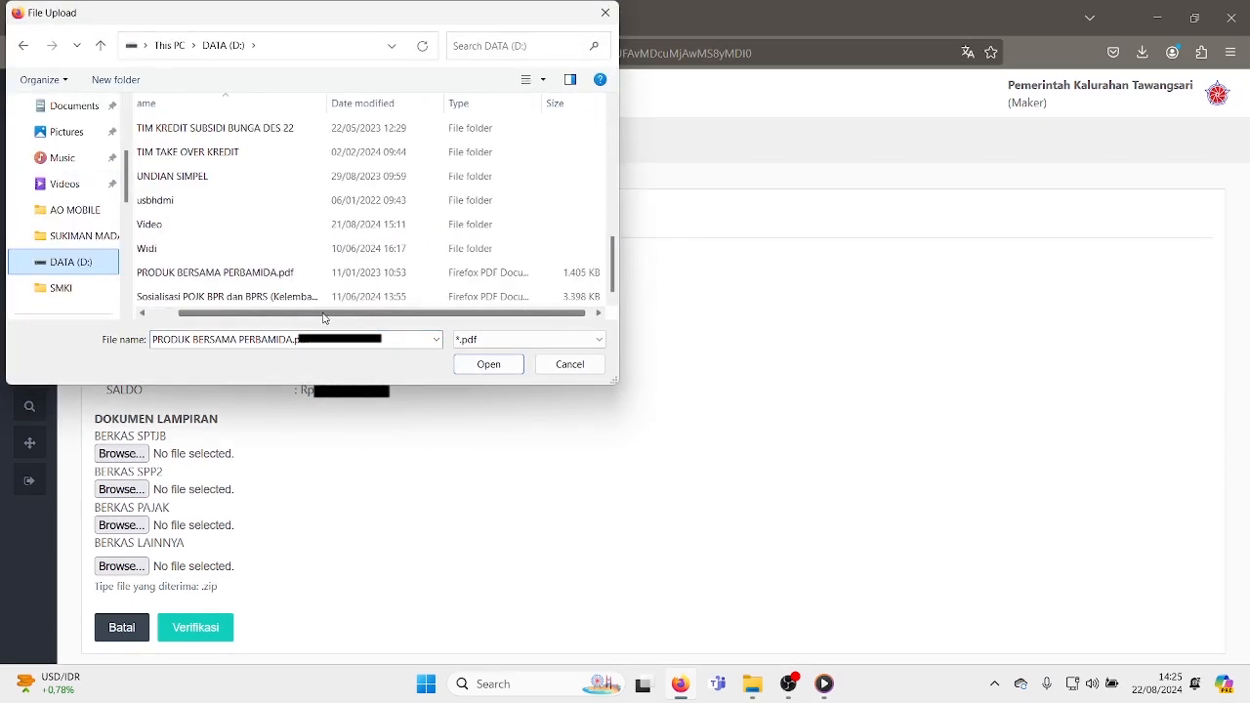
drag(324, 317, 352, 318)
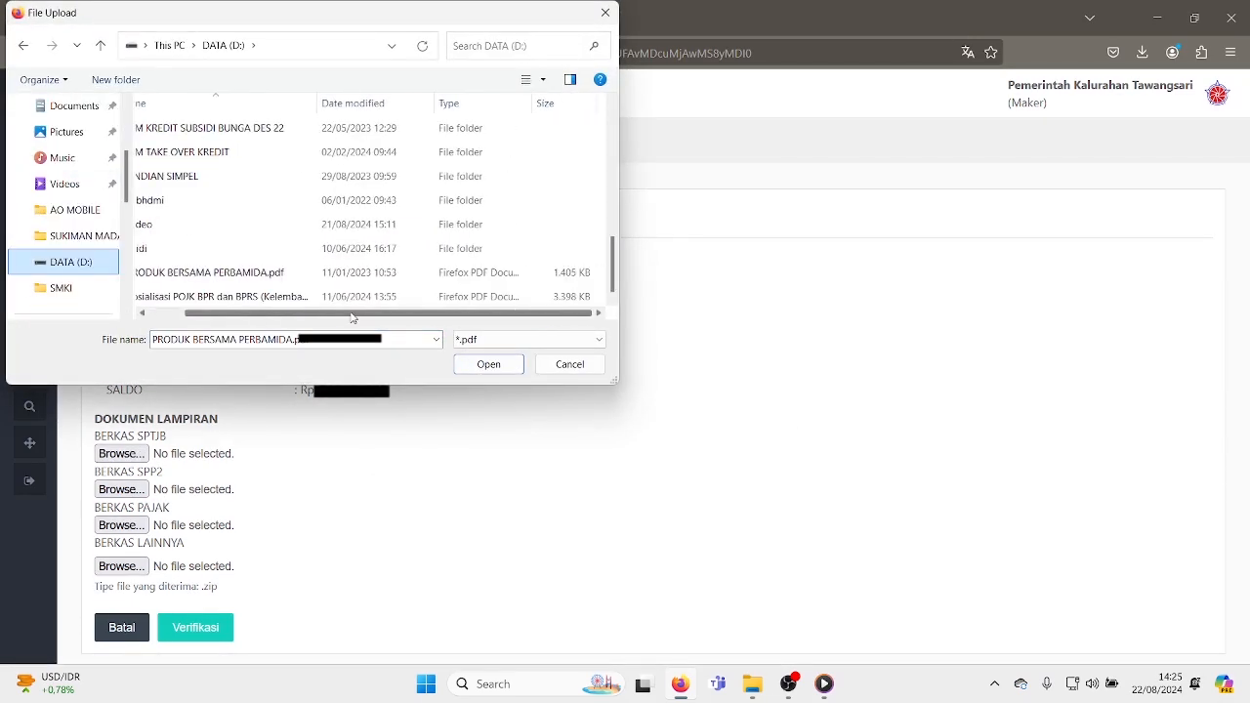
click(293, 272)
click(477, 364)
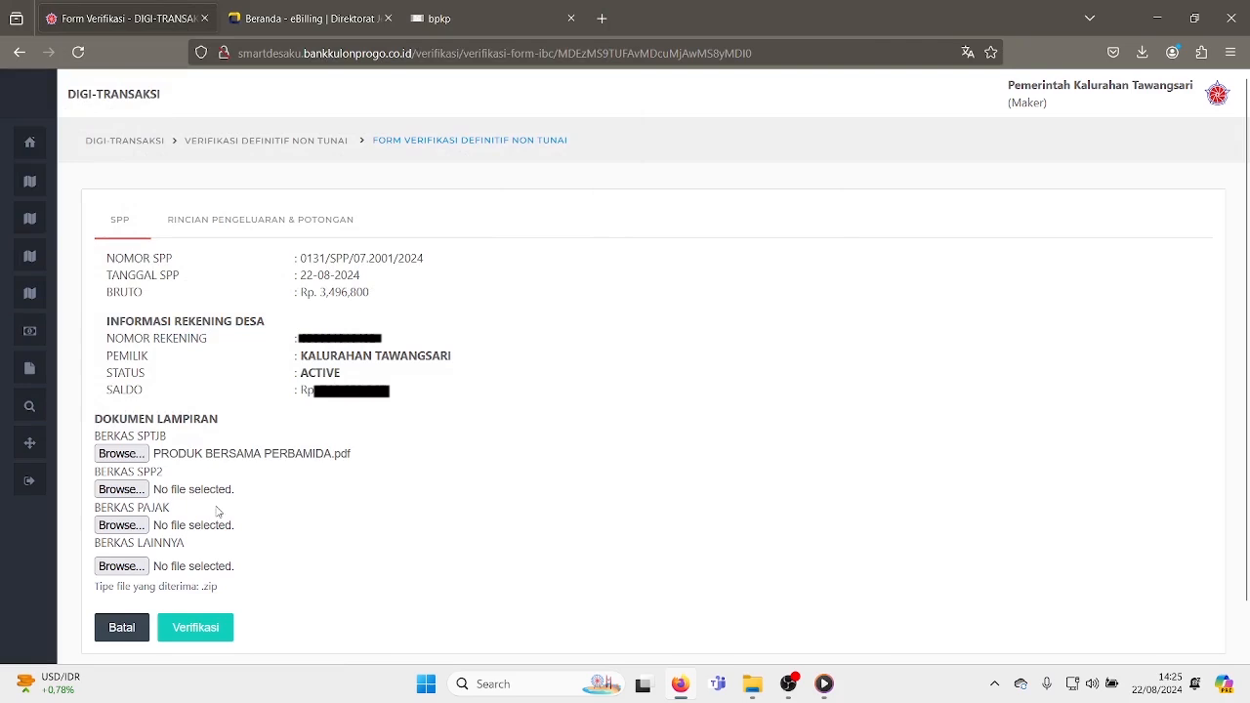
- Attach Awareness Security PERBARINDO v2 (2).pdf from Documents as the Berkas SPP2 document and submit the verification
click(122, 490)
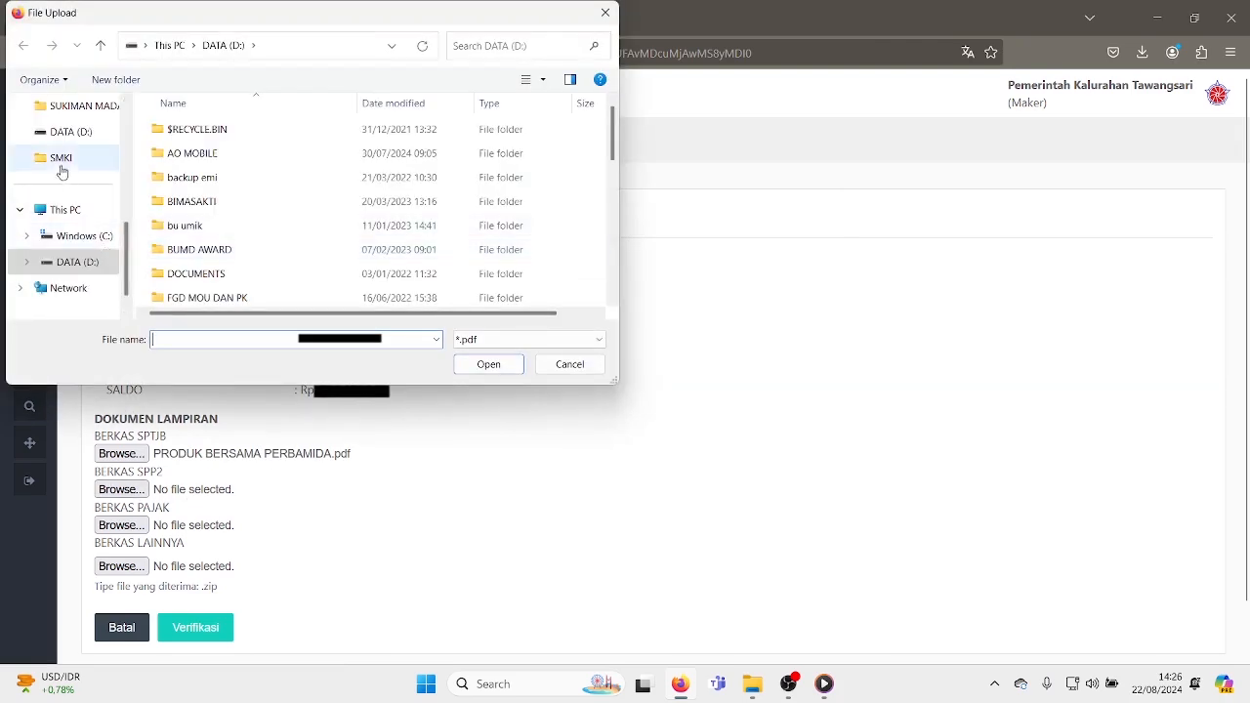
scroll(39, 196, up, 5)
click(79, 271)
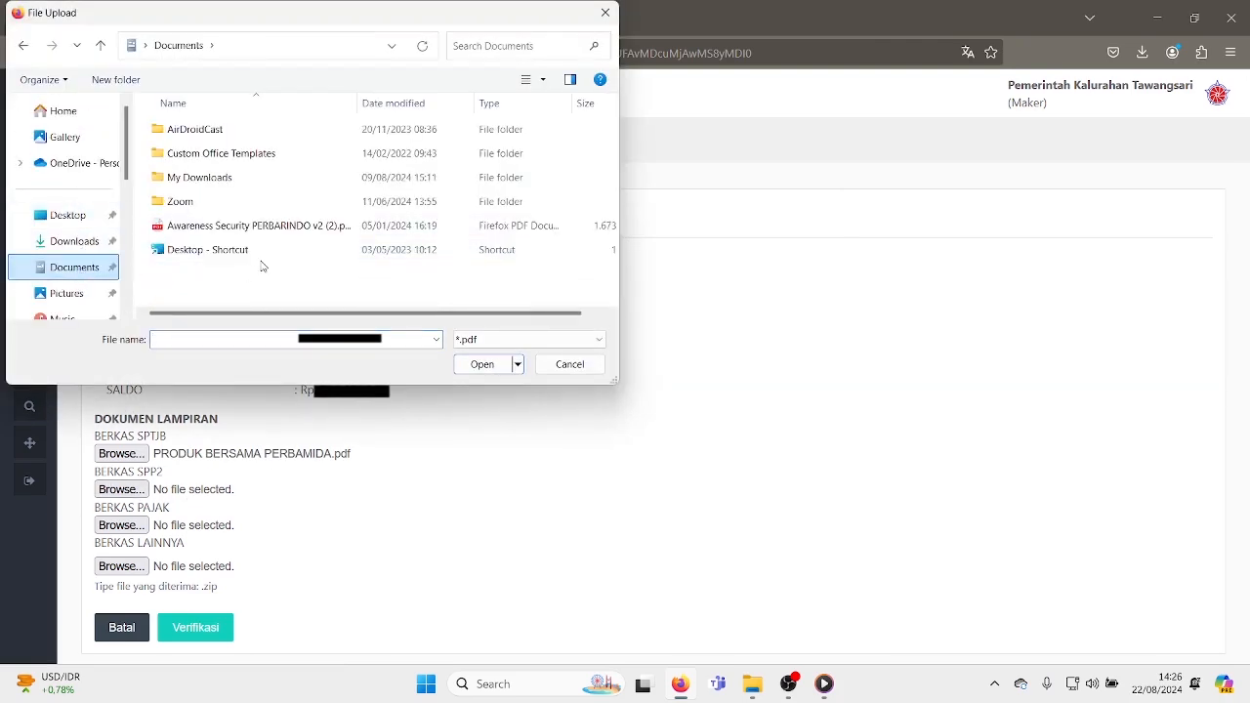
click(238, 227)
click(480, 366)
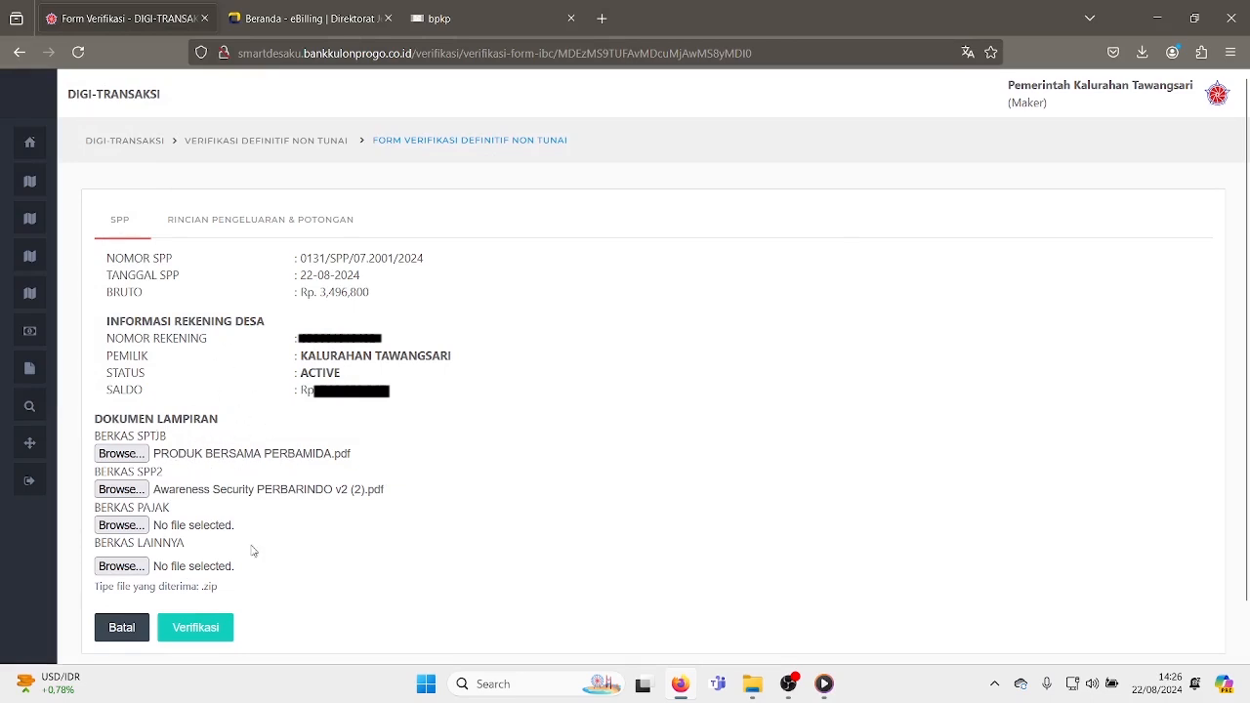
click(195, 631)
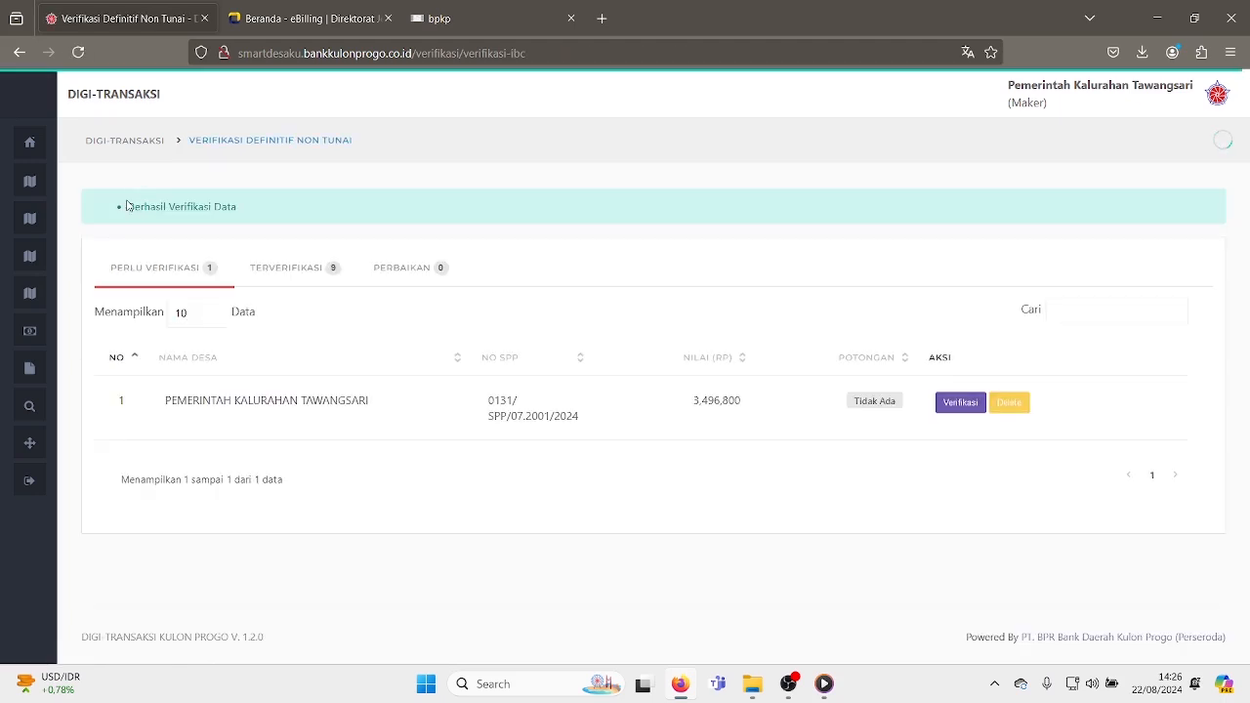
- Open the Definitif non-cash SPP queue as Checker and review the details and expense breakdown of SPP 0131
drag(126, 205, 335, 399)
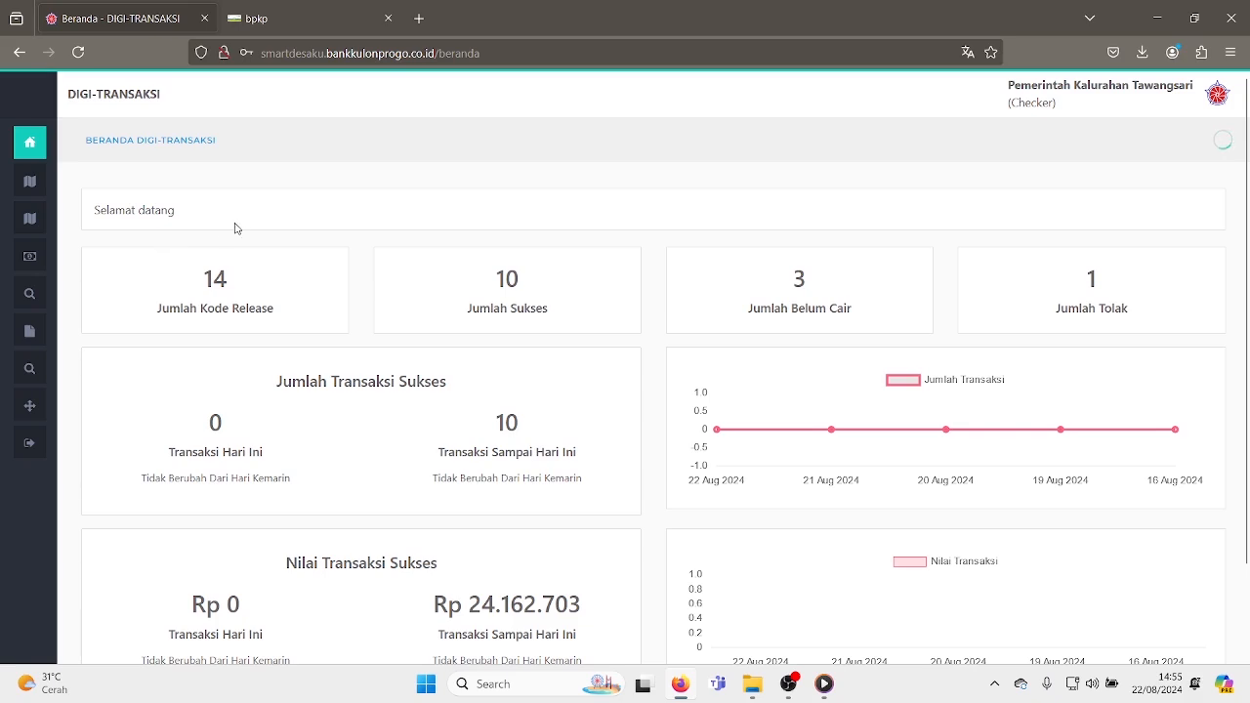
mouse_move(42, 196)
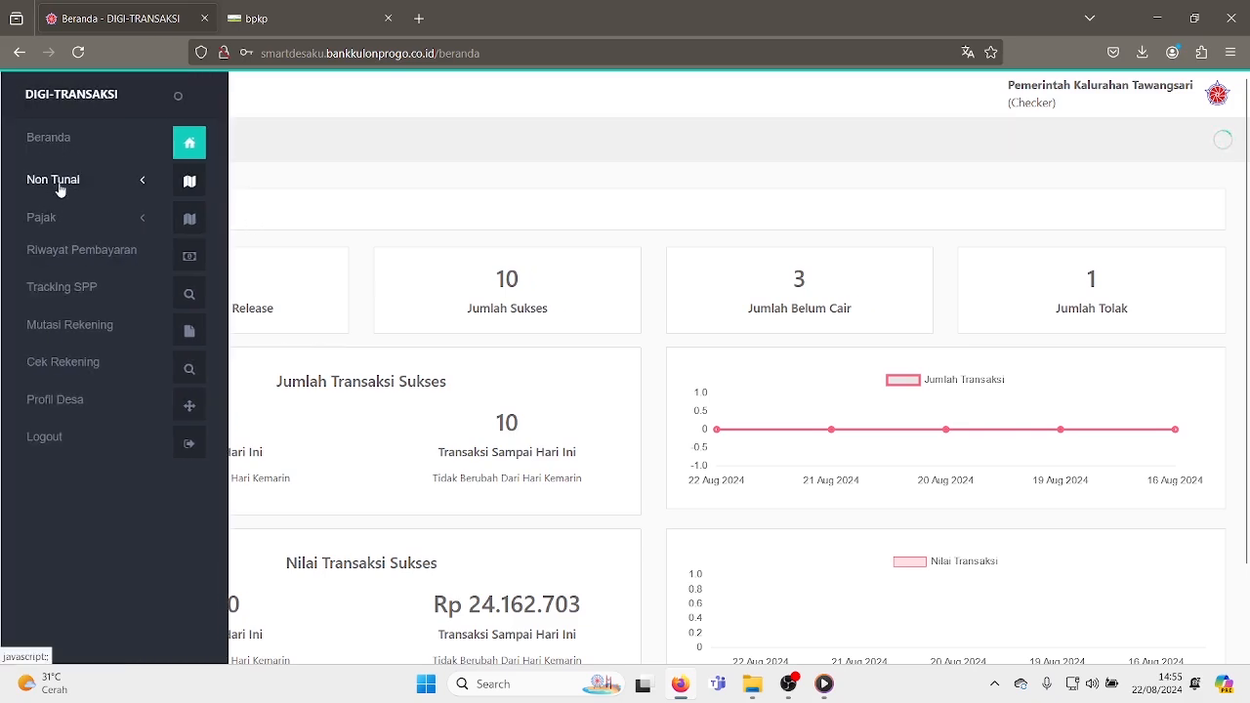
click(59, 186)
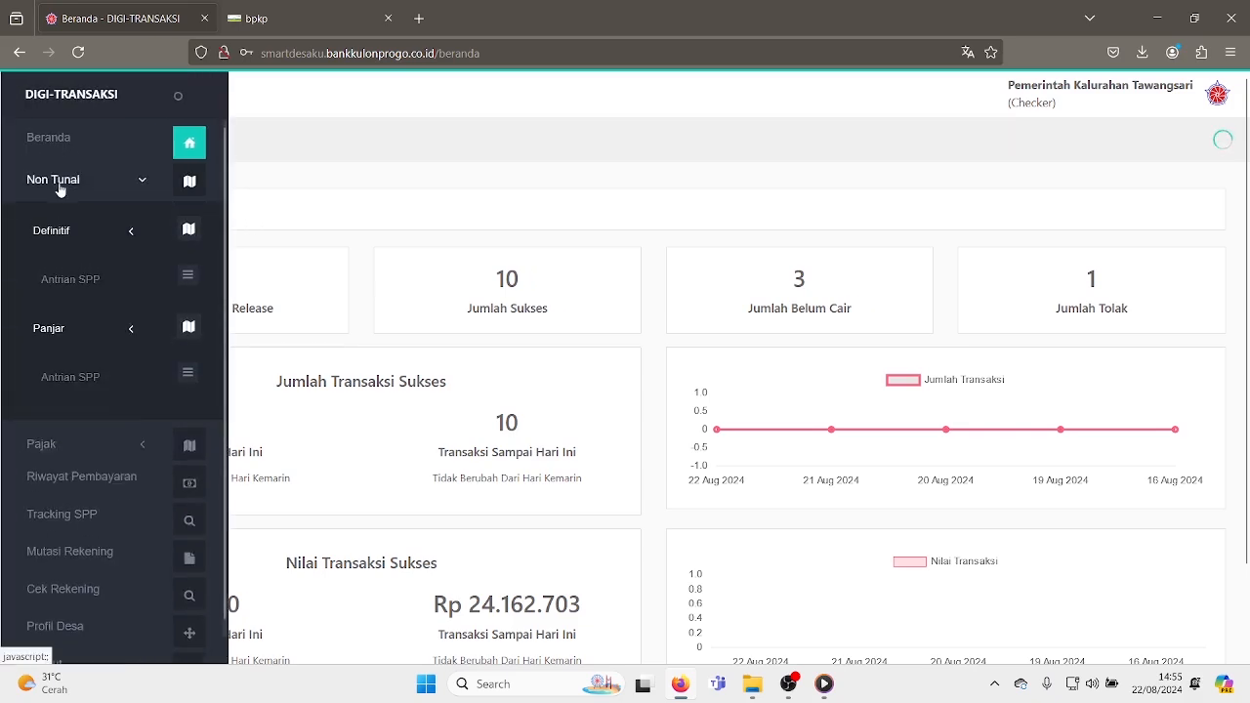
click(70, 280)
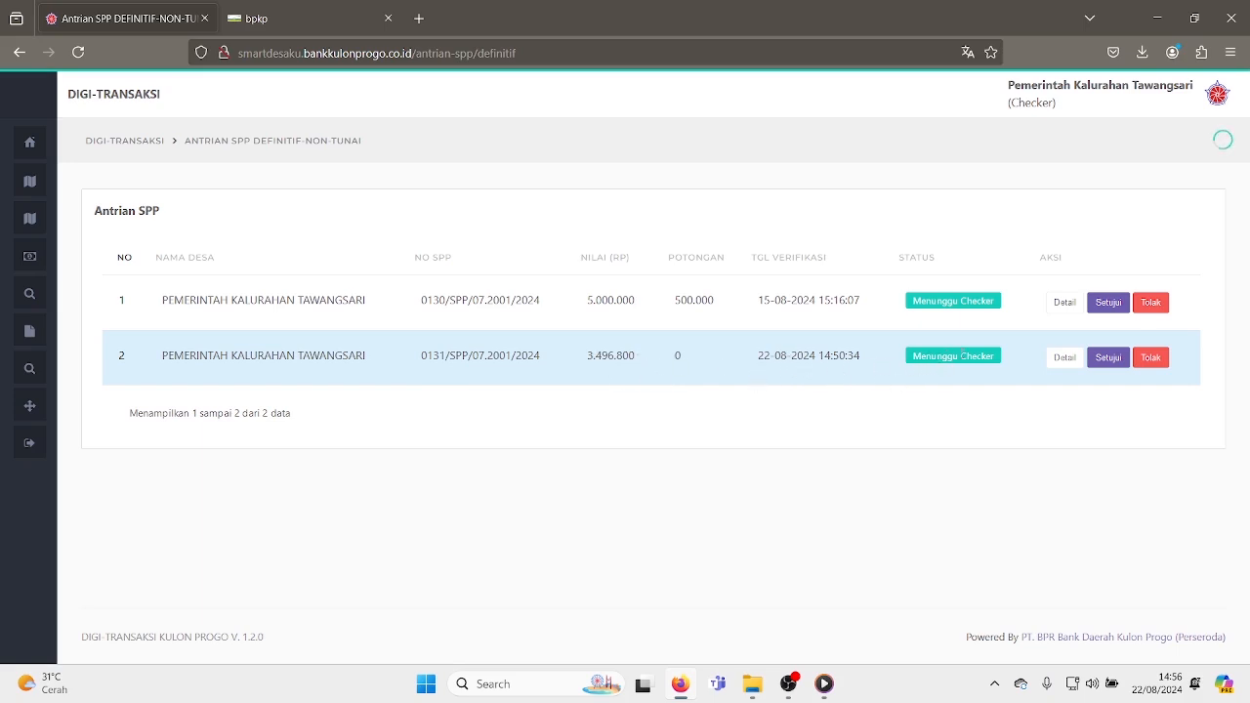
click(1070, 367)
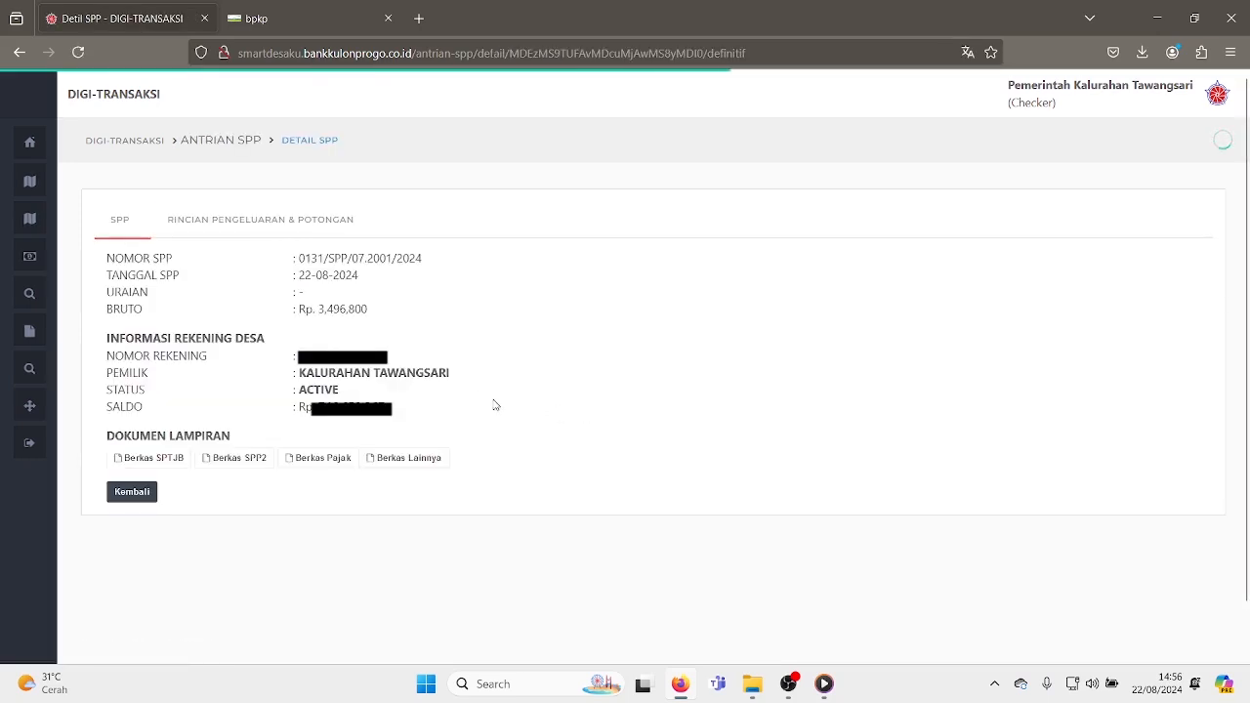
click(223, 233)
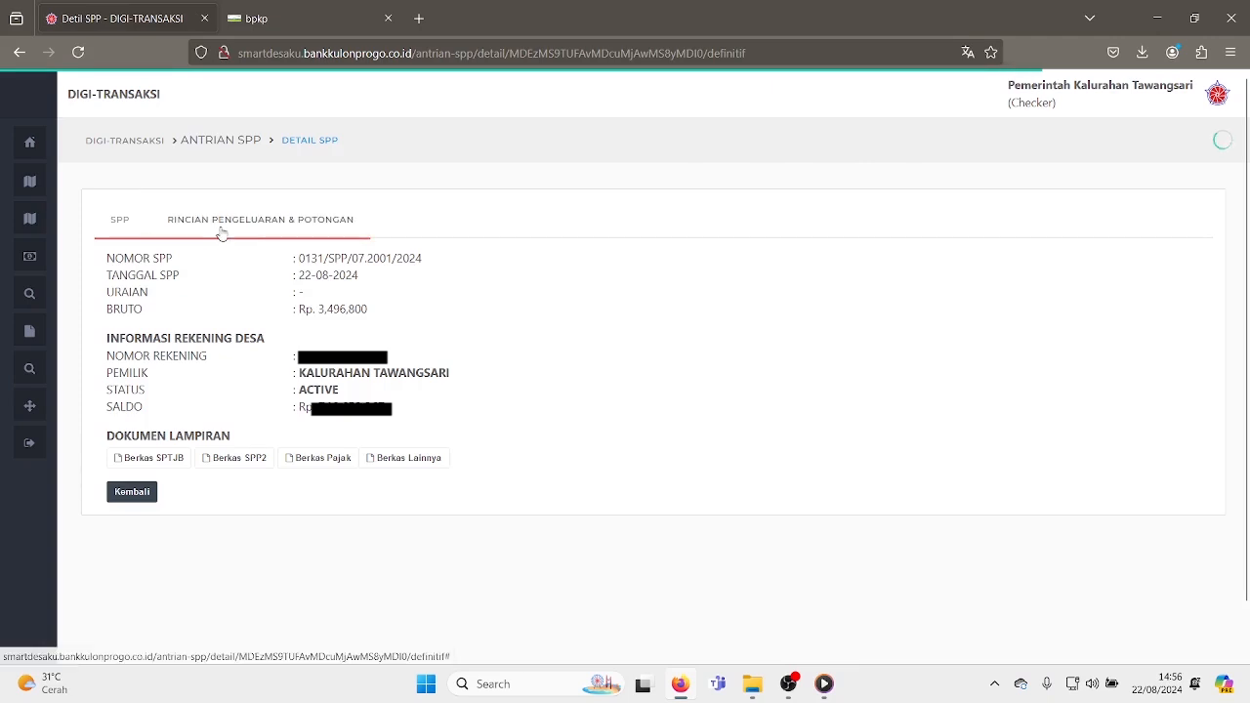
click(125, 232)
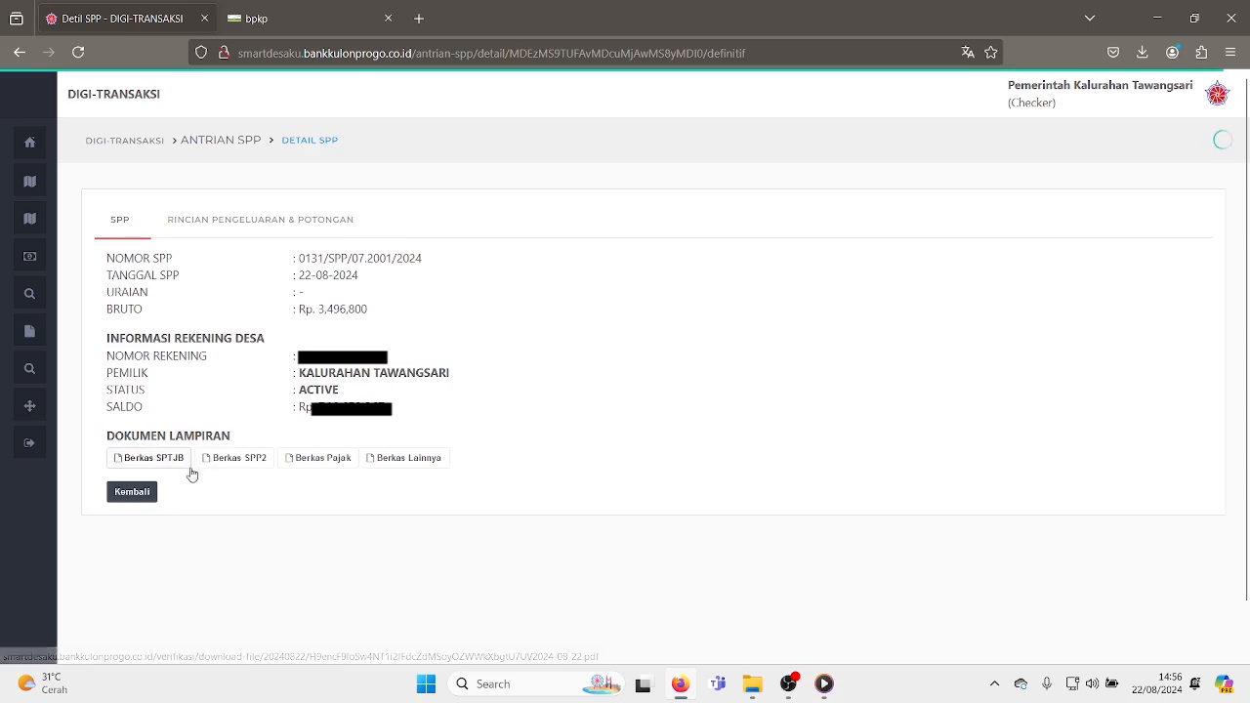
click(134, 493)
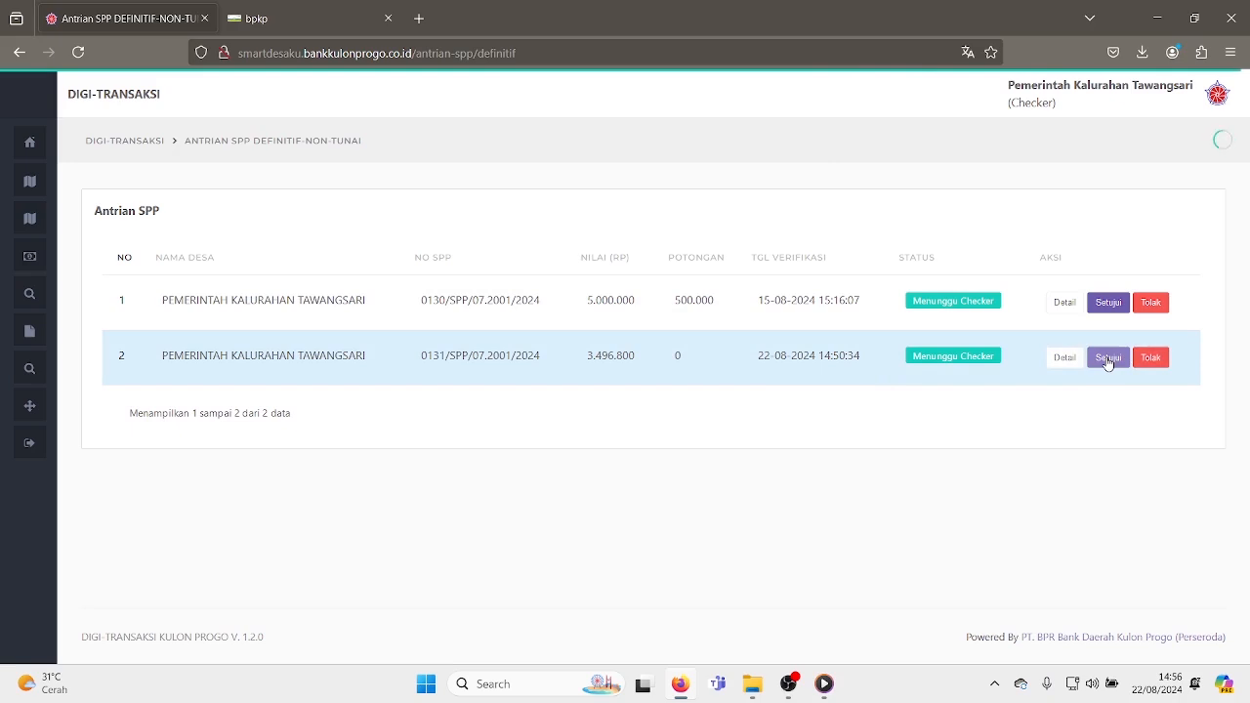
- Approve SPP 0131 in the checker queue by entering the approval PIN and confirming
click(1108, 360)
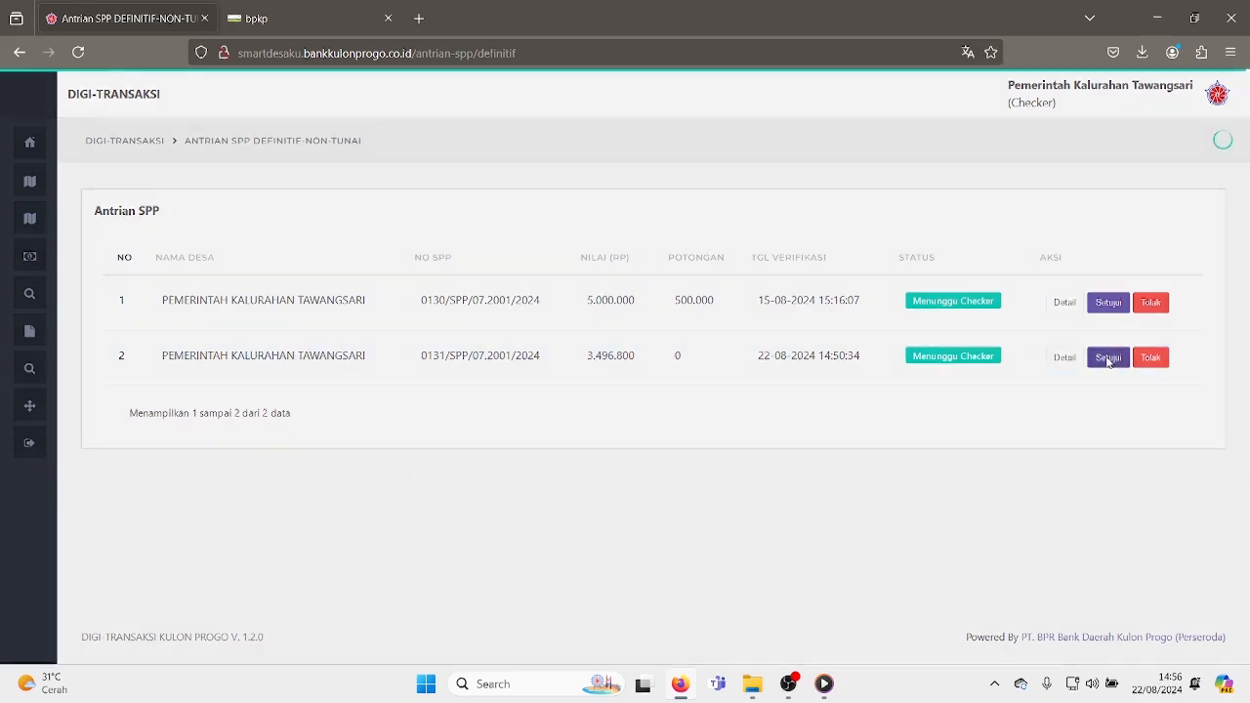
click(566, 151)
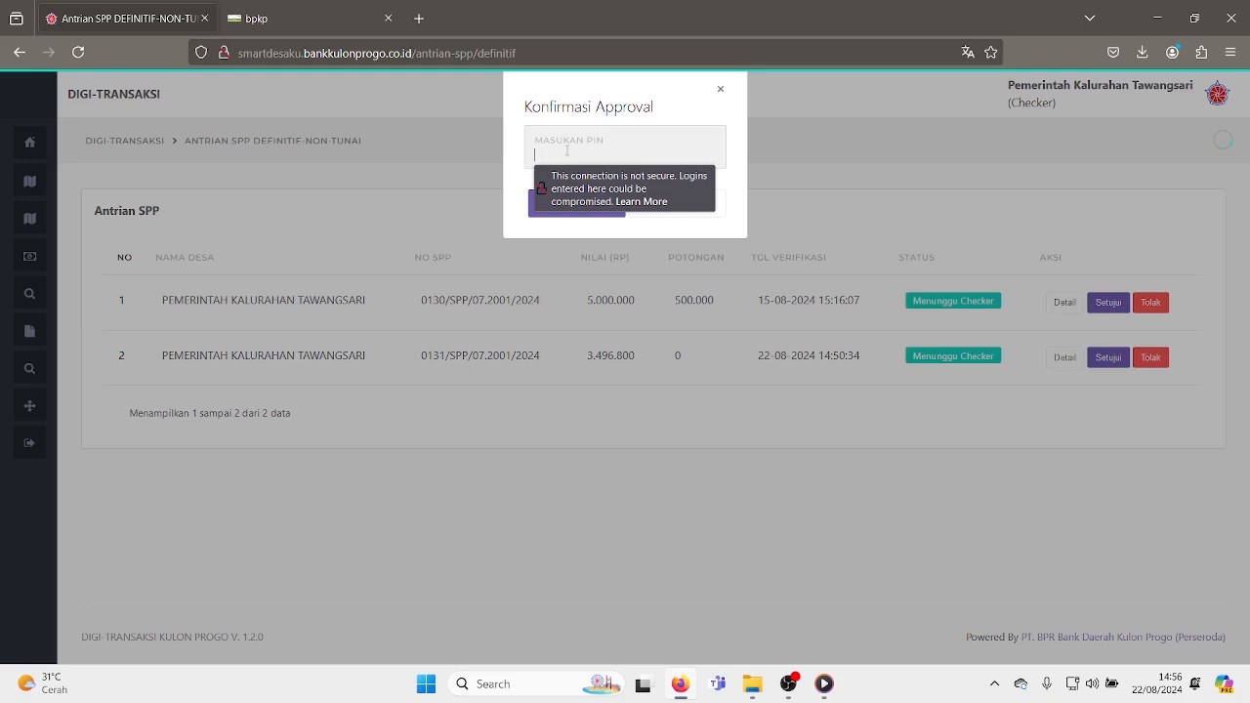
text(••)
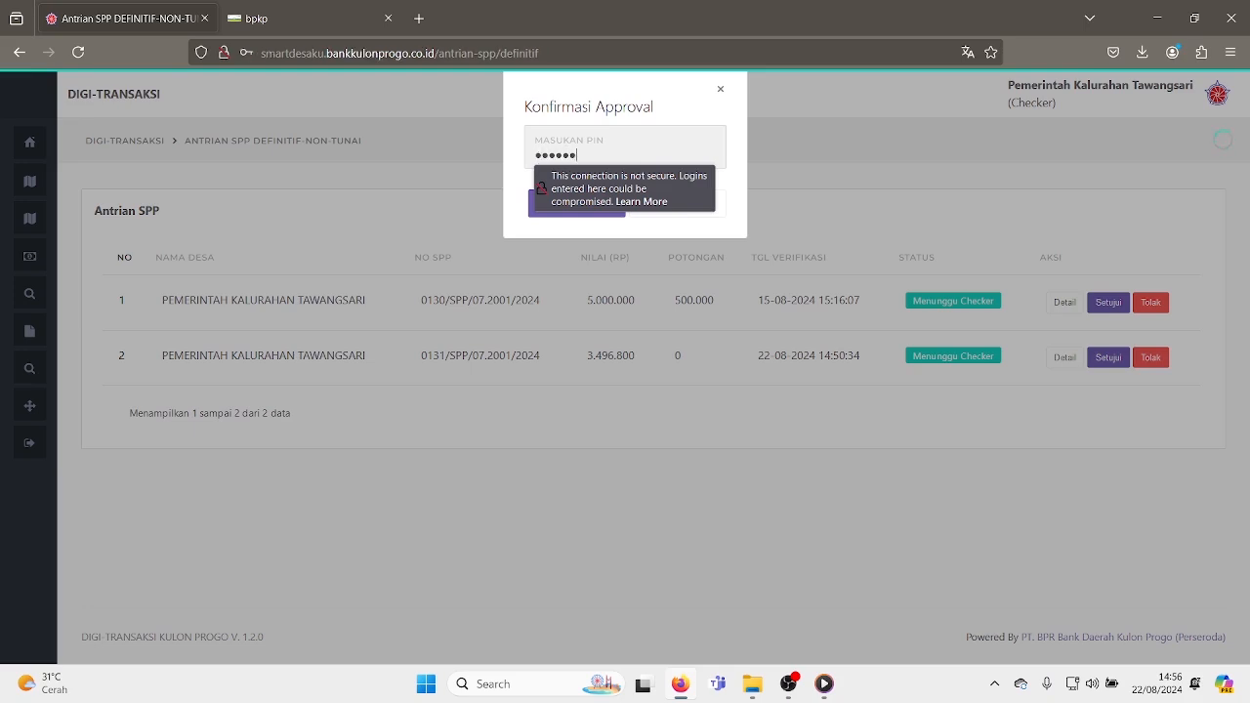
click(584, 204)
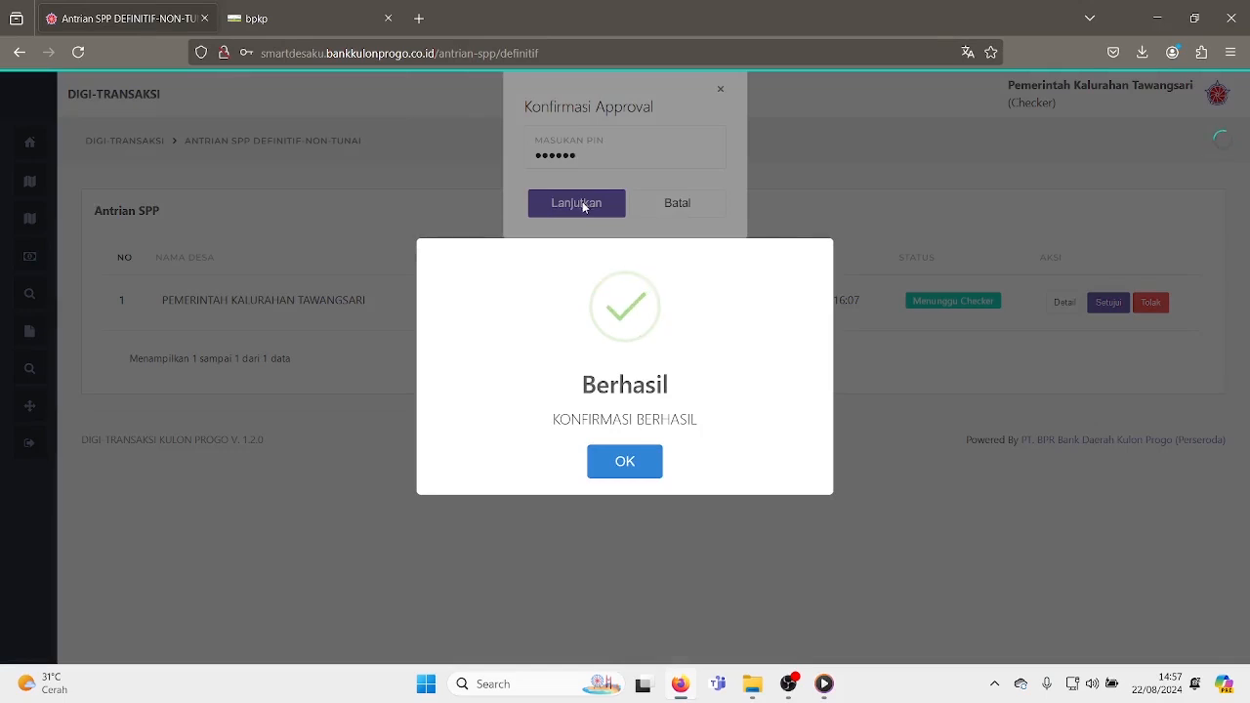
click(630, 462)
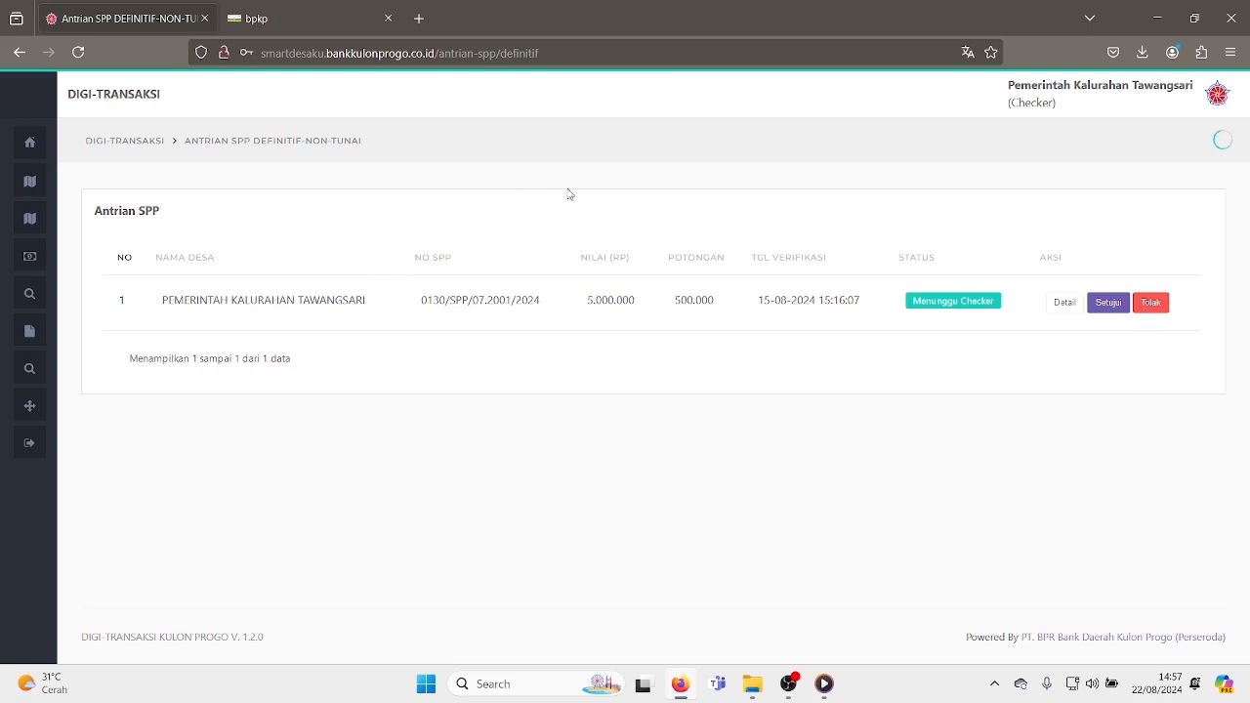
- As Approver, open the Definitif non-cash SPP queue and review the details of SPP 0131
mouse_move(48, 251)
click(1216, 95)
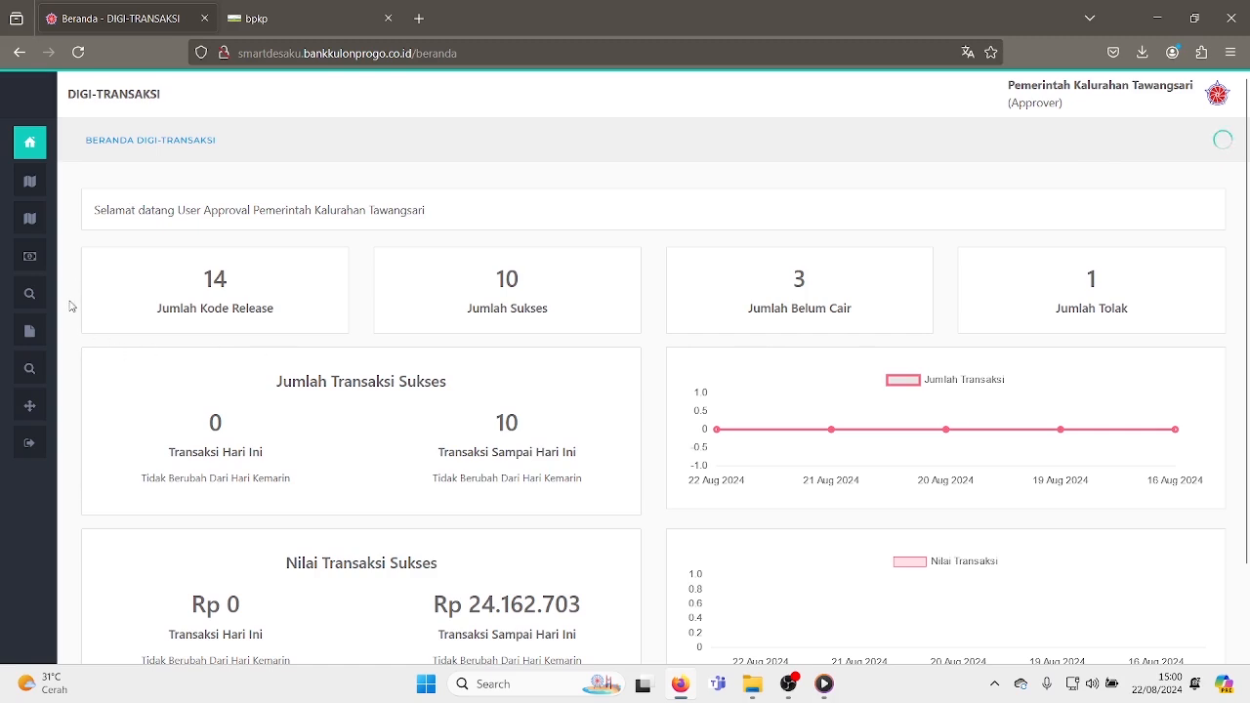
mouse_move(40, 326)
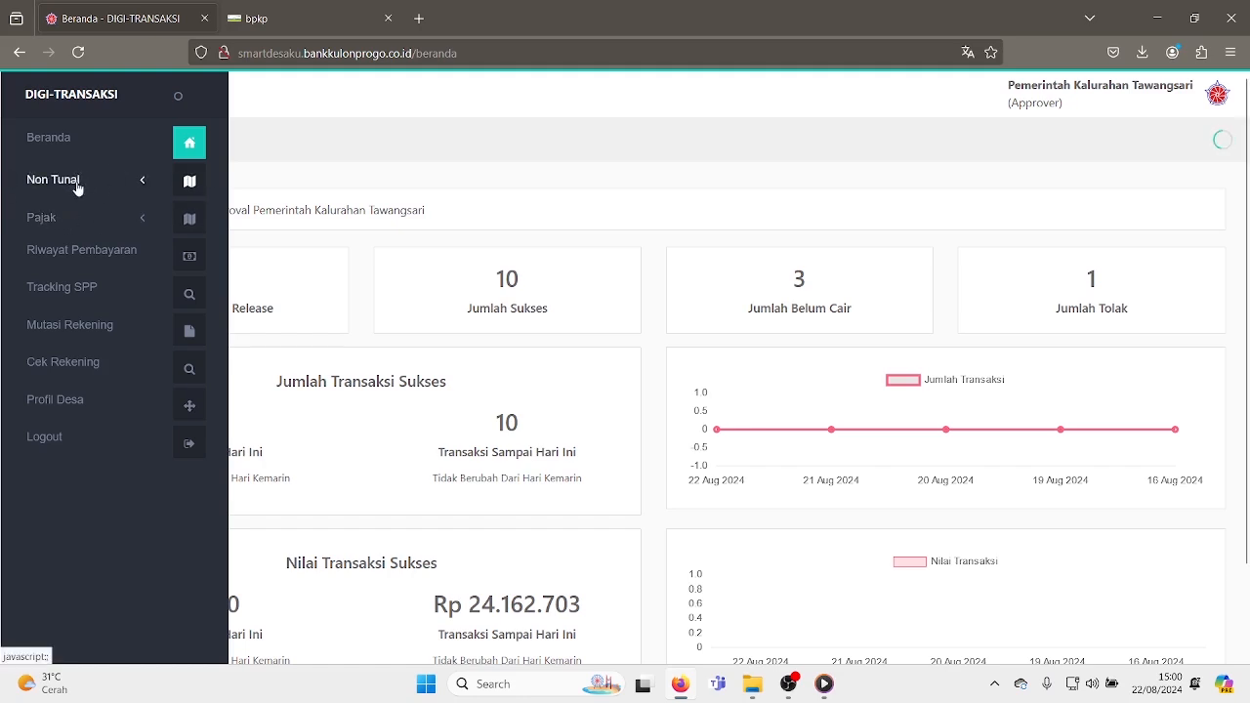
click(74, 185)
click(69, 281)
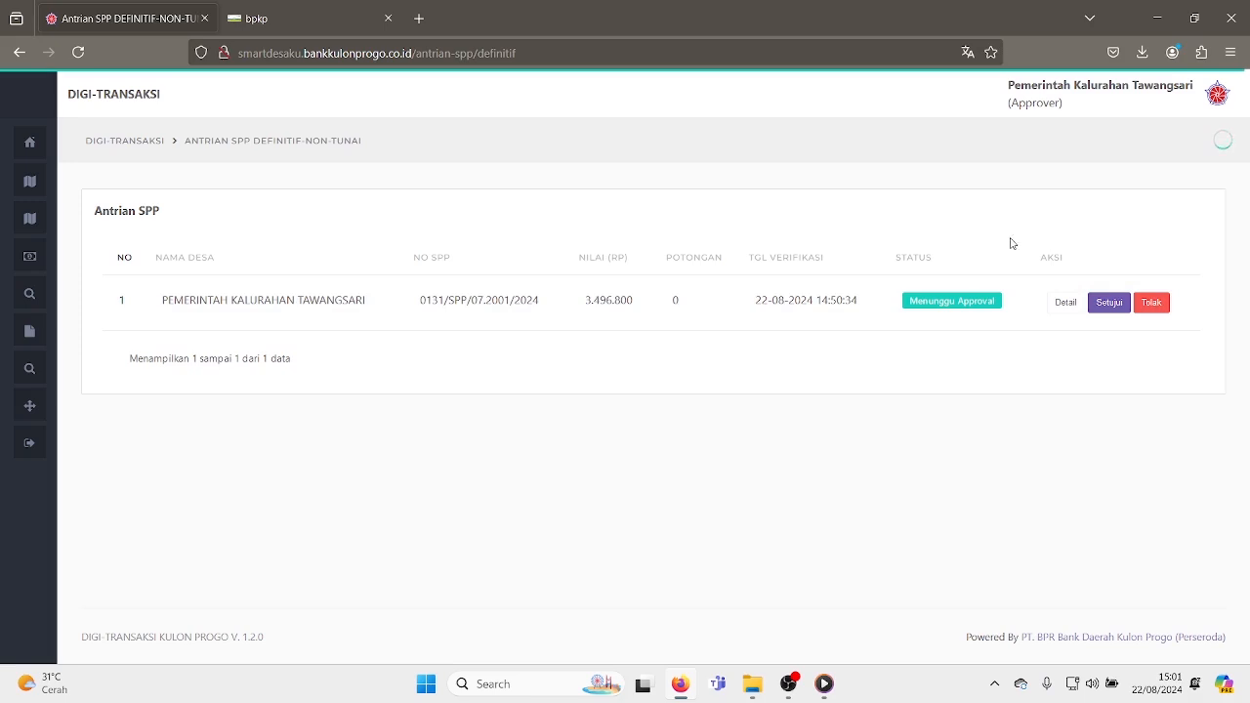
click(1064, 314)
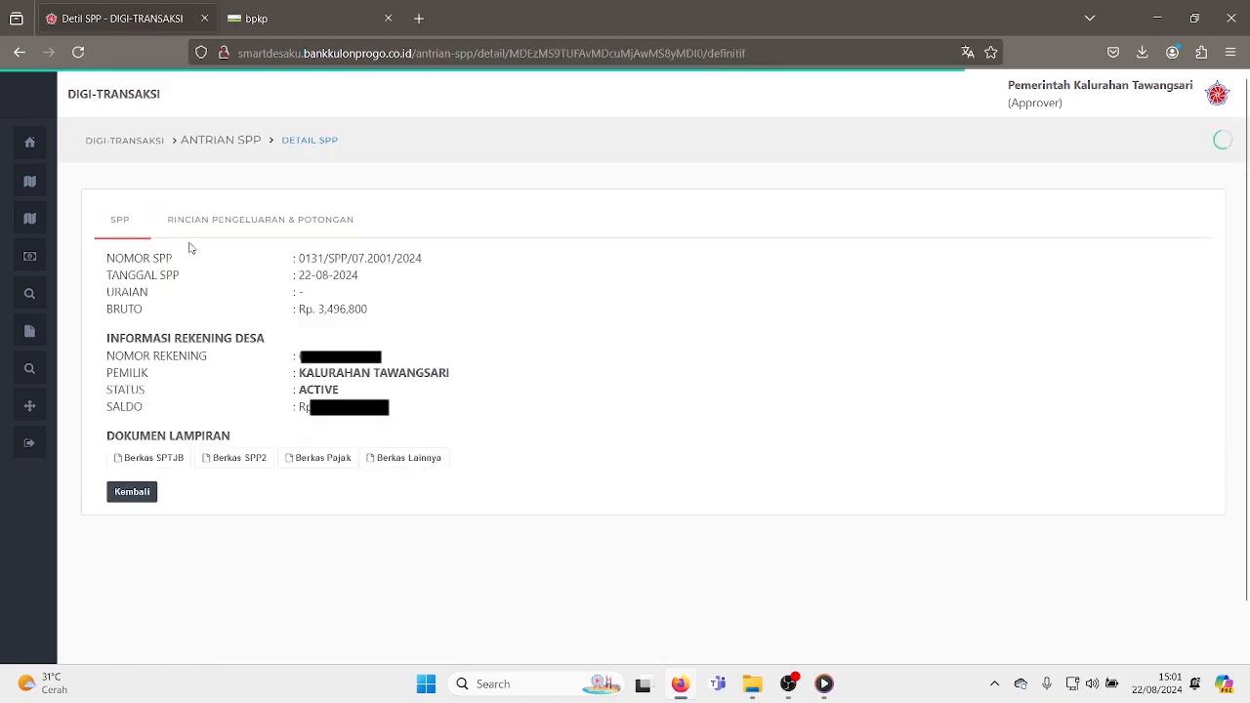
click(132, 494)
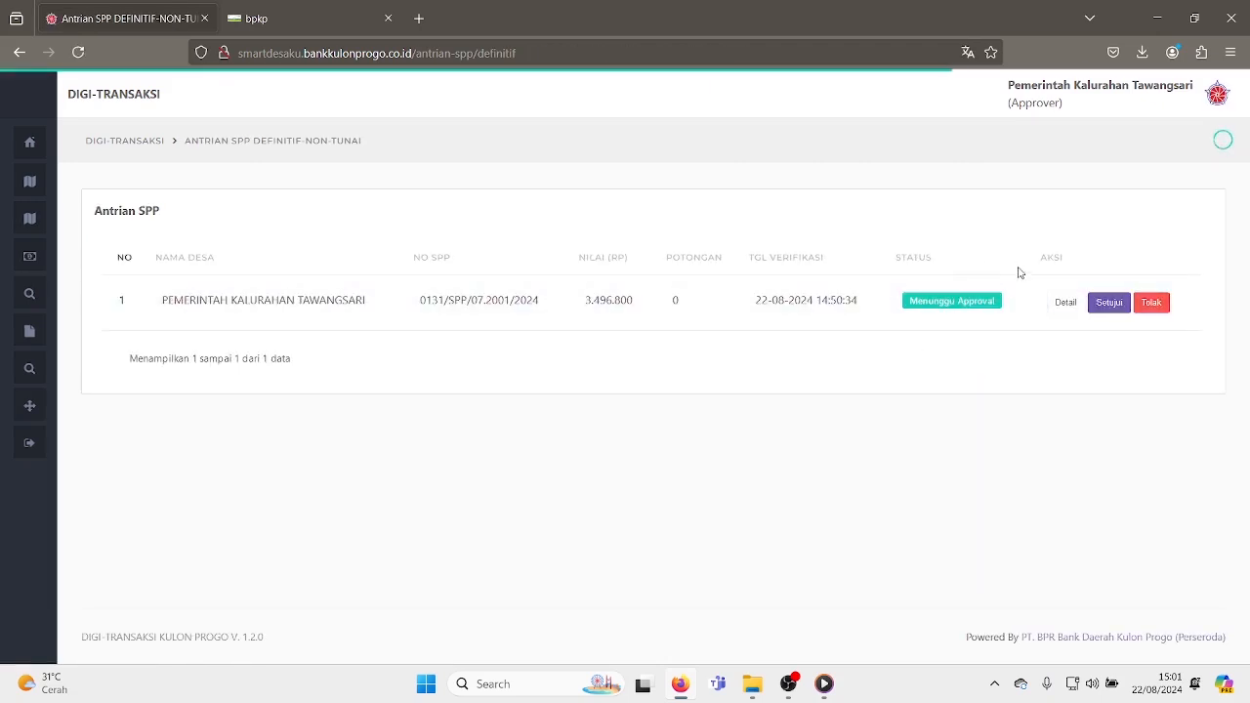
- Approve SPP 0131 in the approver queue by entering the approval PIN and confirming
click(1110, 303)
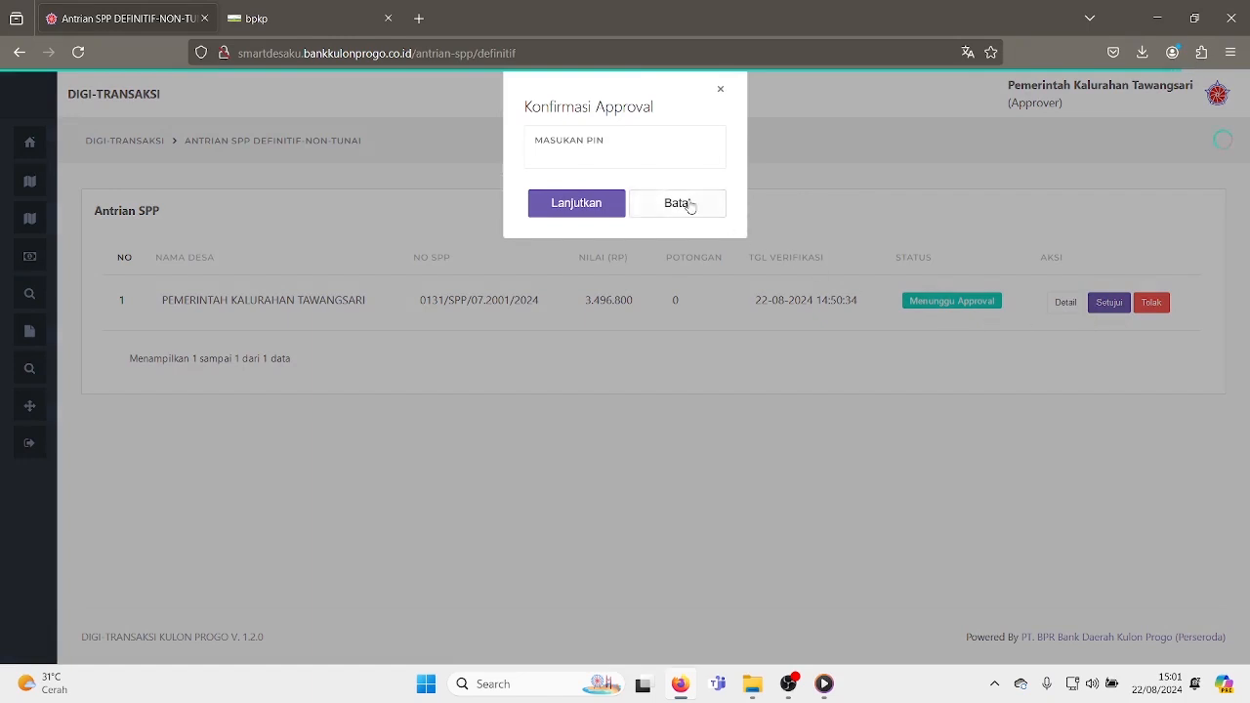
click(576, 171)
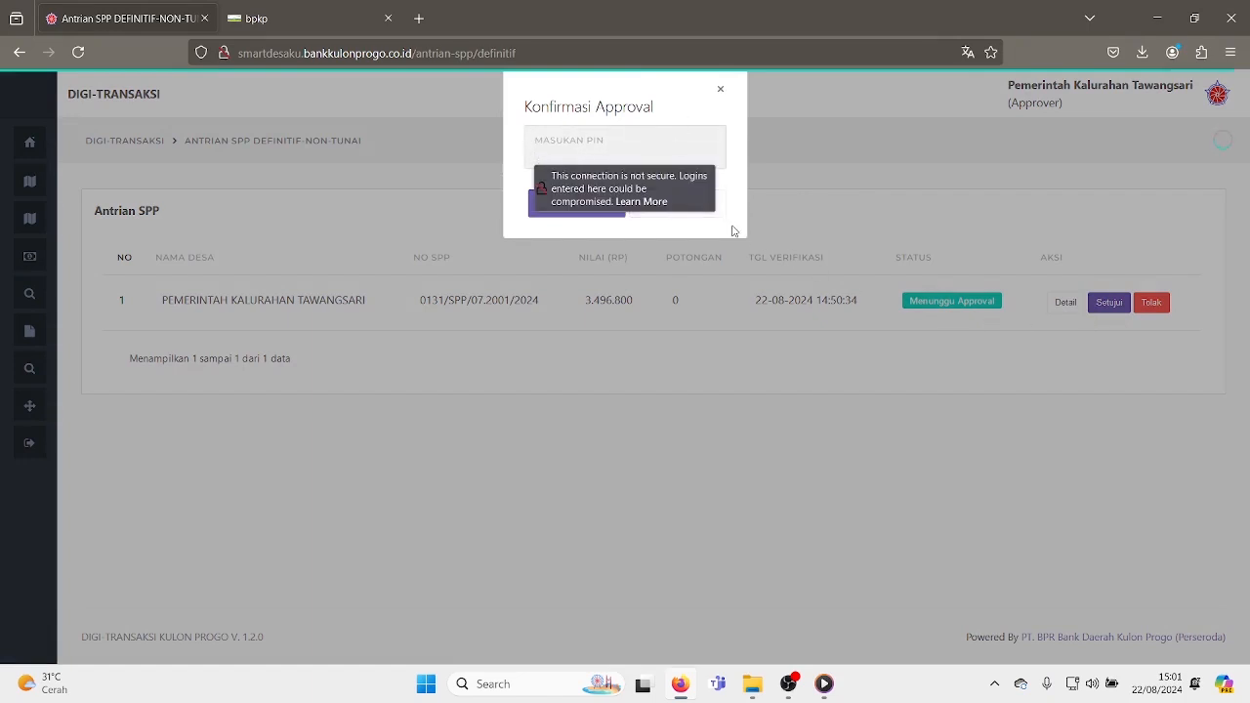
text(1)
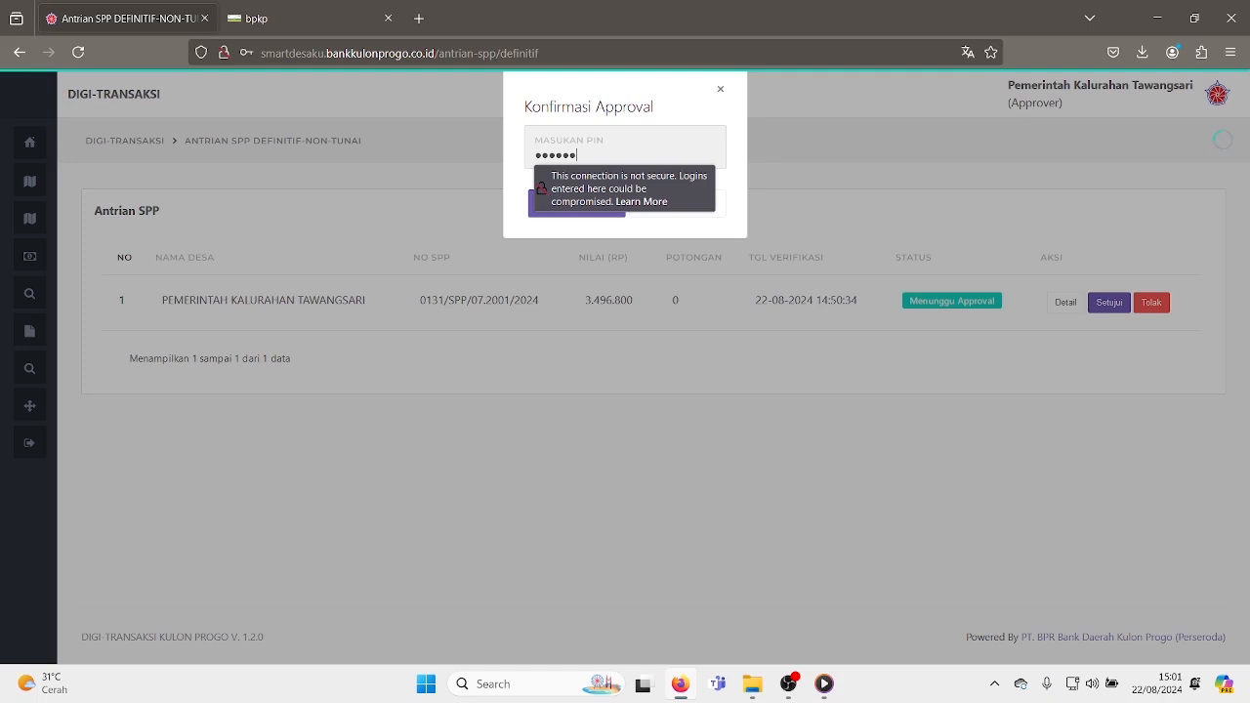
click(727, 218)
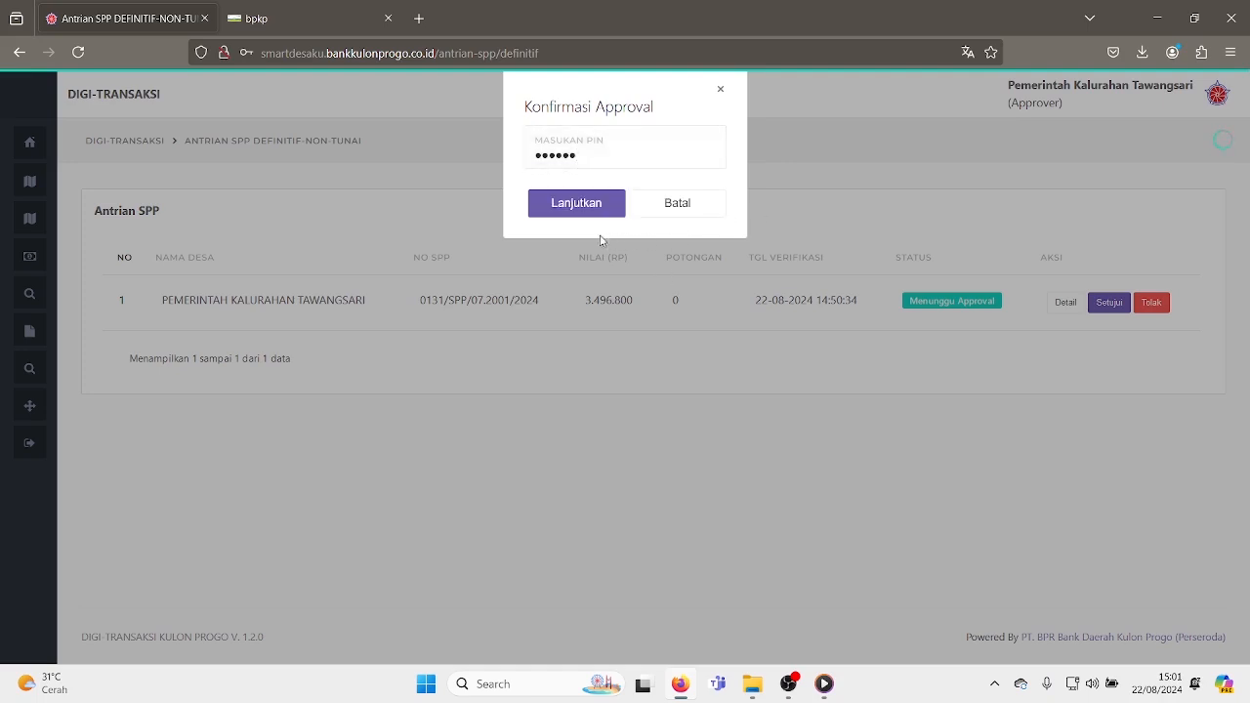
click(580, 205)
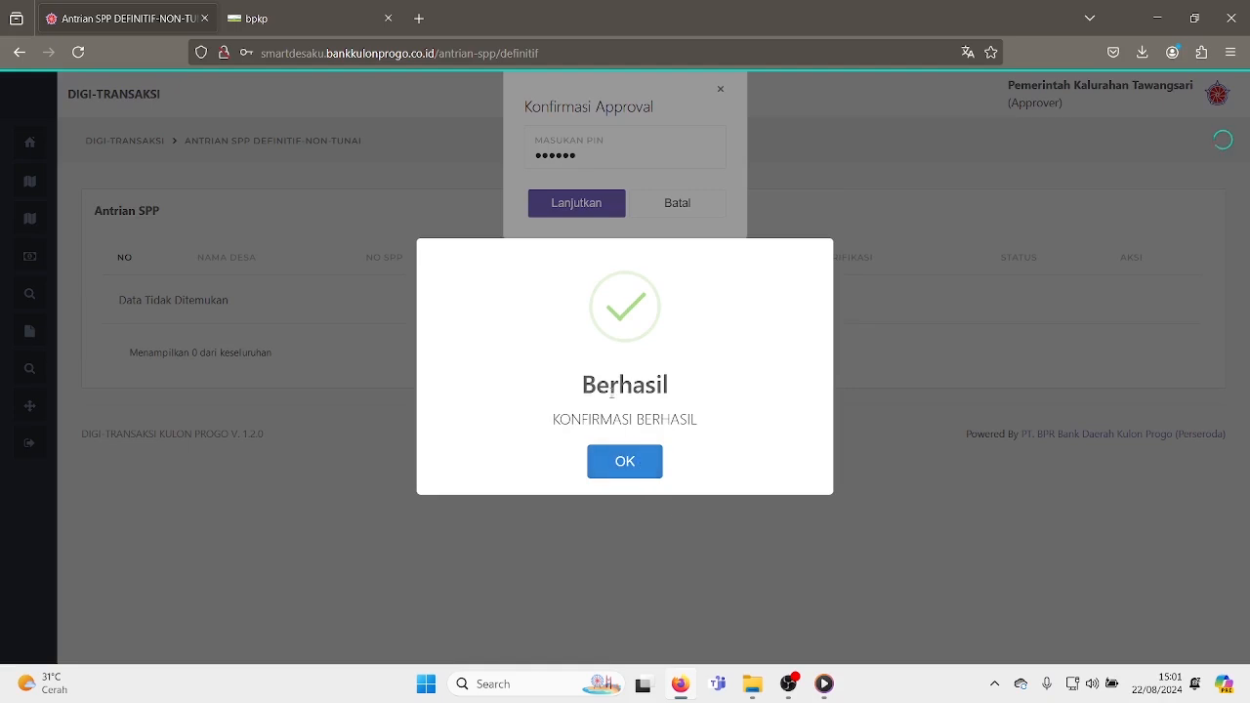
click(632, 465)
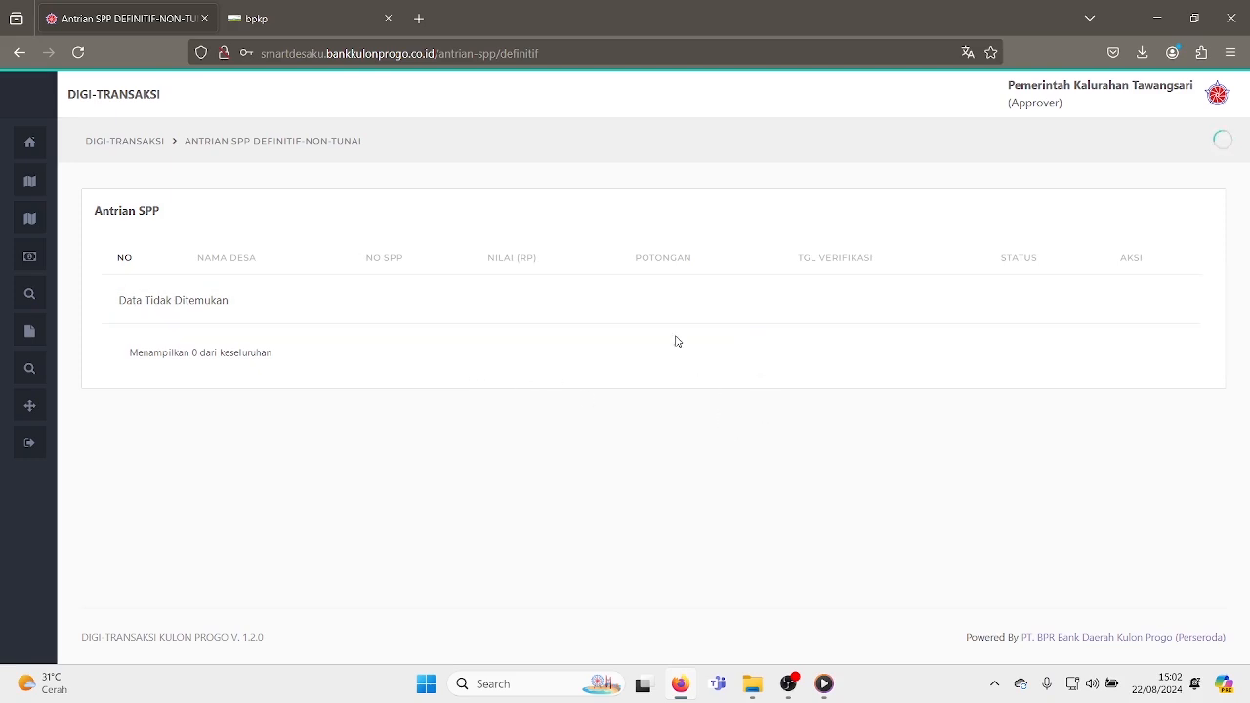
- Switch to Siskeudes and check SPP 0131 in the SPP Definitif list, then close the form
click(299, 26)
click(158, 95)
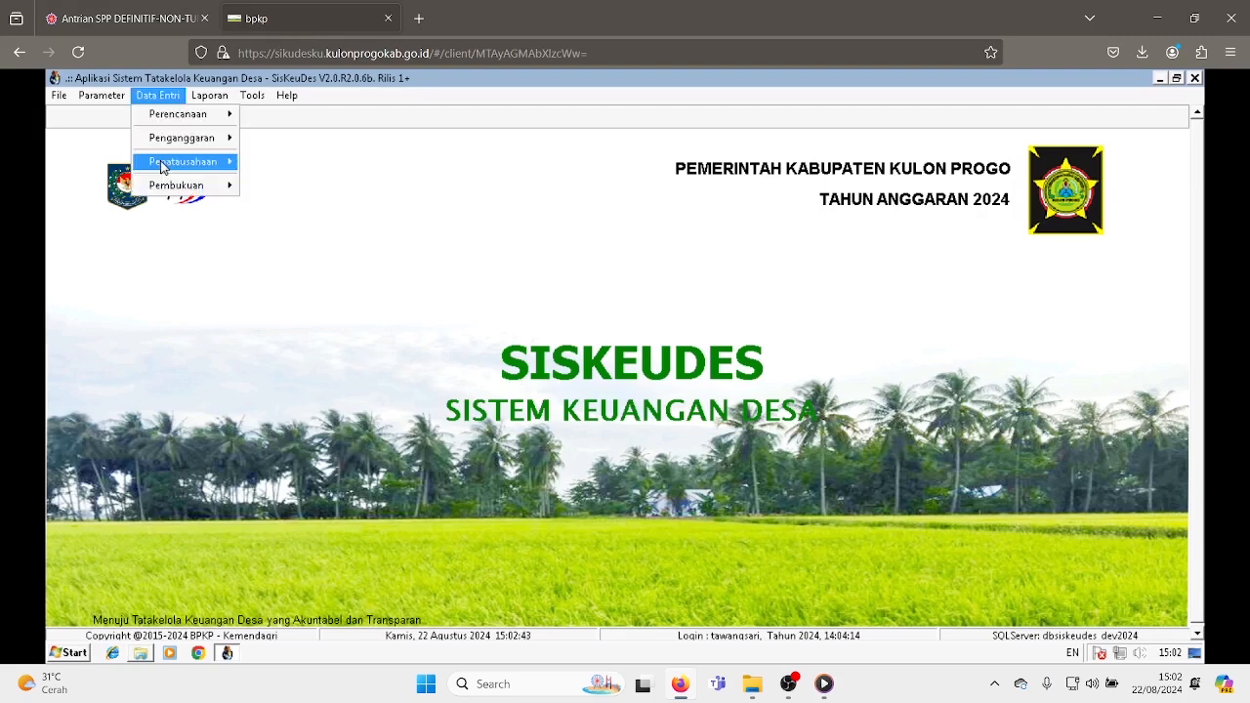
mouse_move(165, 168)
click(293, 189)
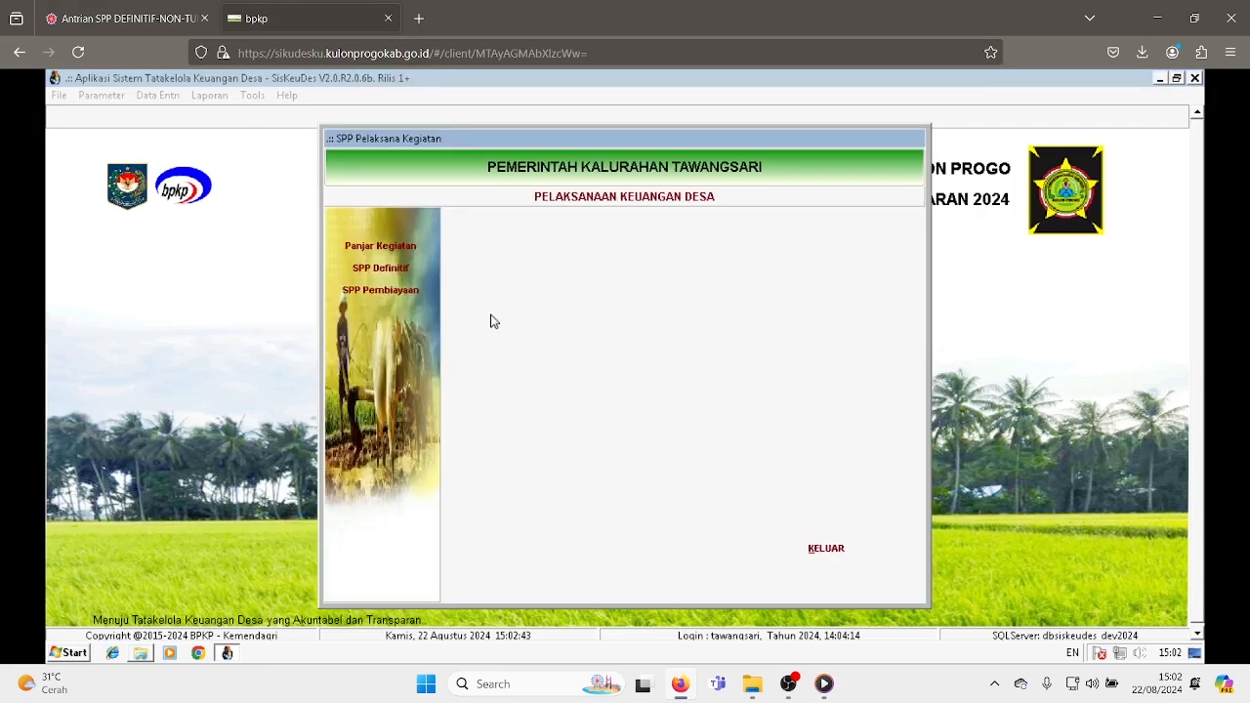
click(380, 268)
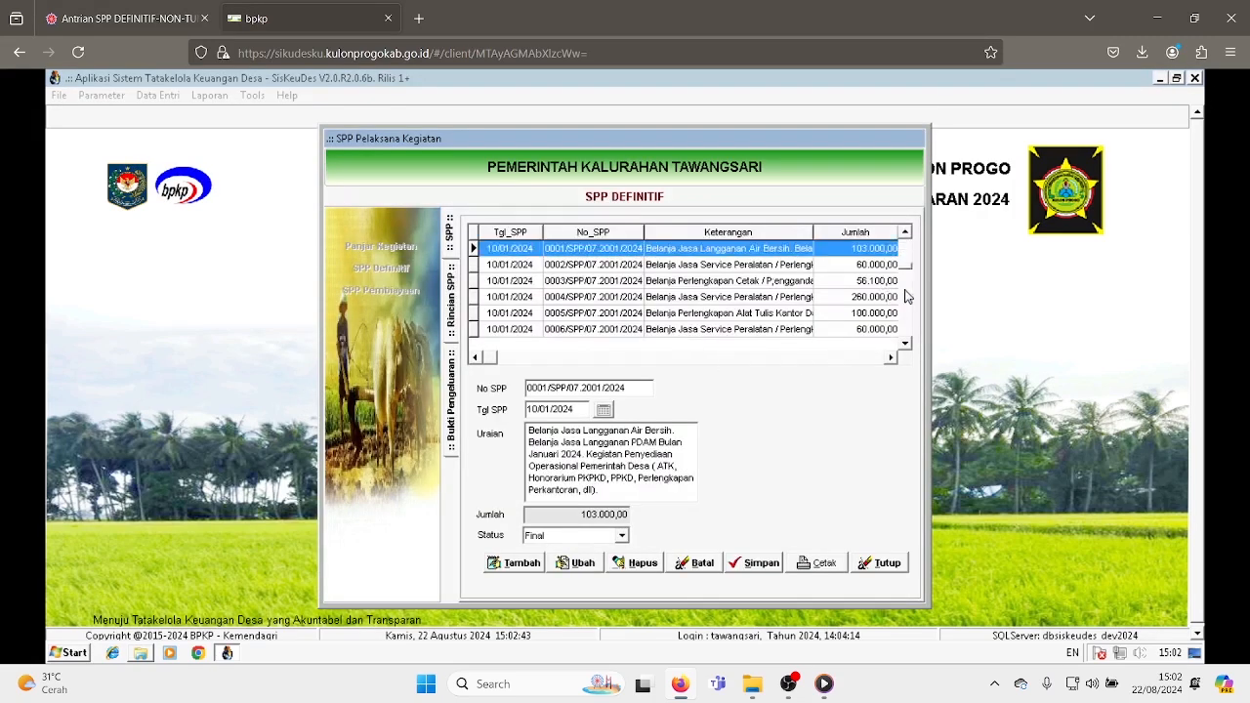
drag(906, 290, 904, 338)
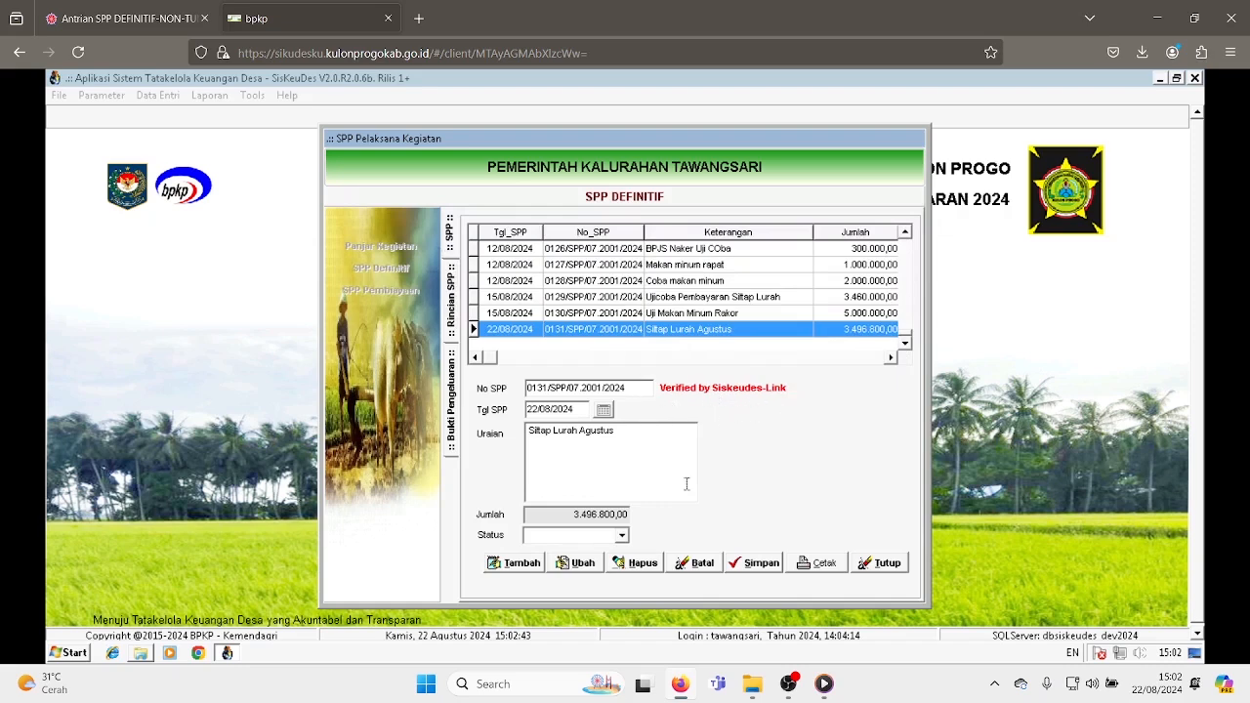
click(886, 564)
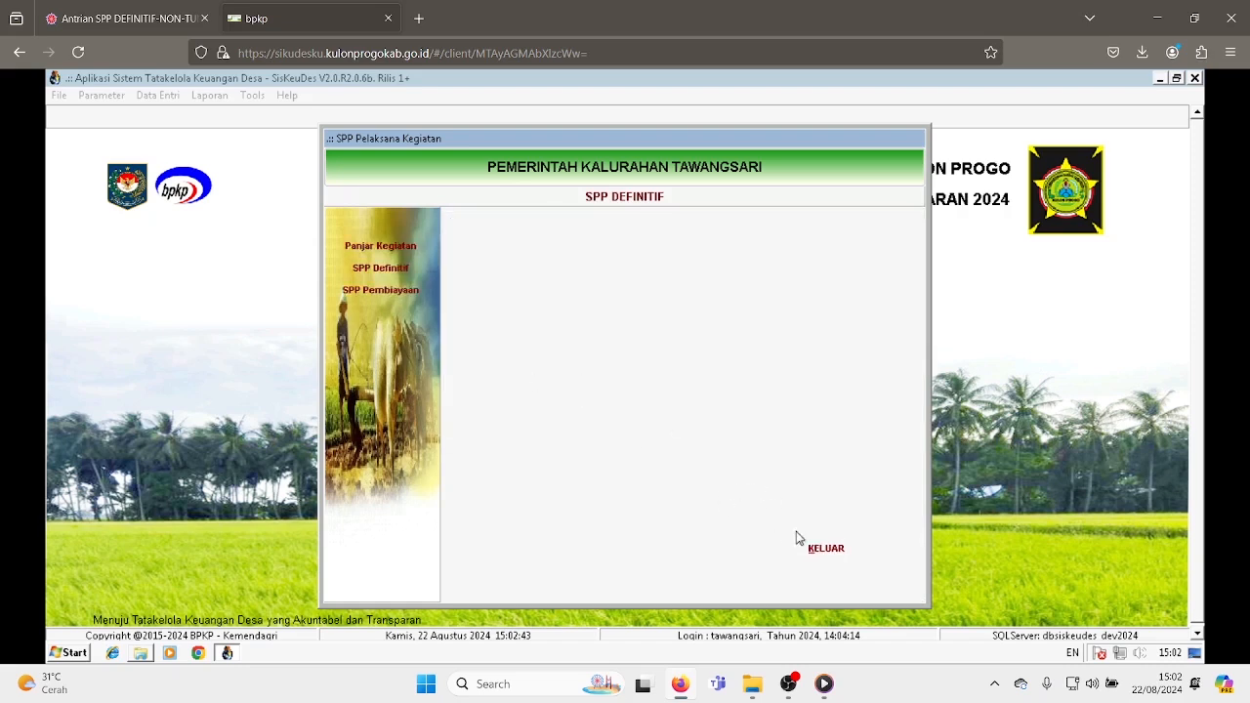
click(823, 548)
- Open the Pencairan SPP browser and inspect the disbursement record of SPP 0131, then close it
click(157, 95)
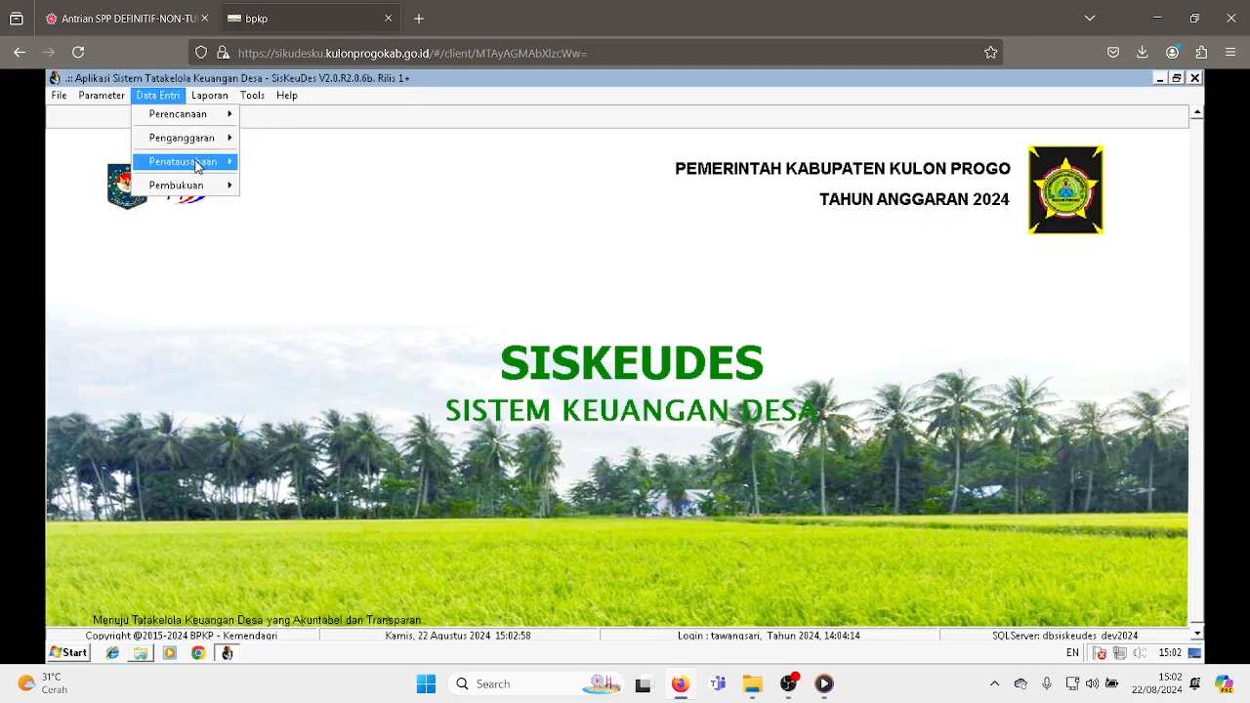
mouse_move(196, 164)
click(310, 203)
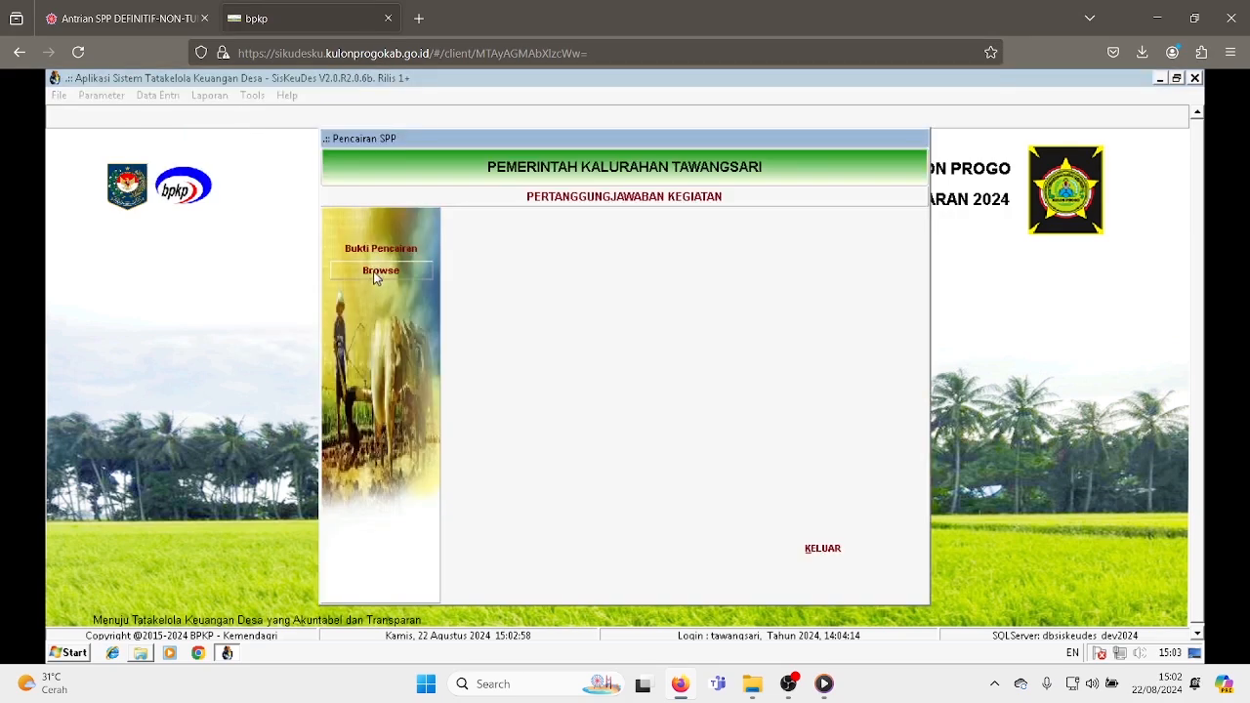
click(380, 270)
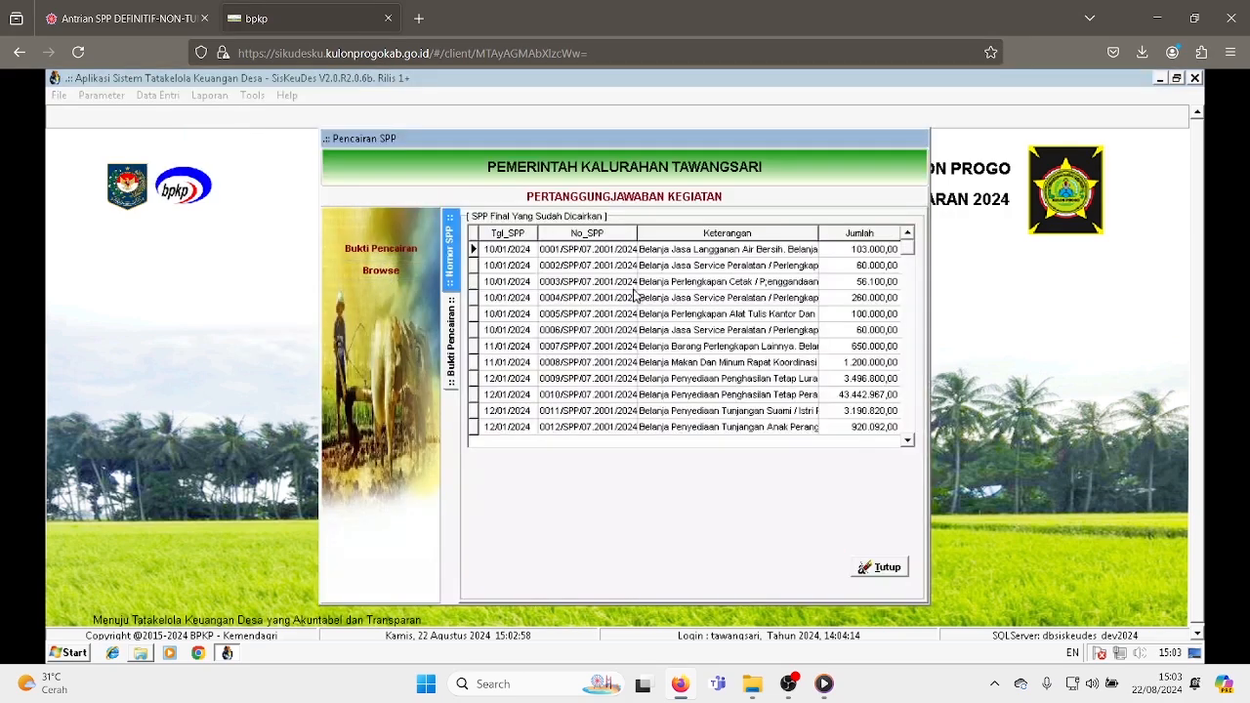
drag(910, 254, 908, 420)
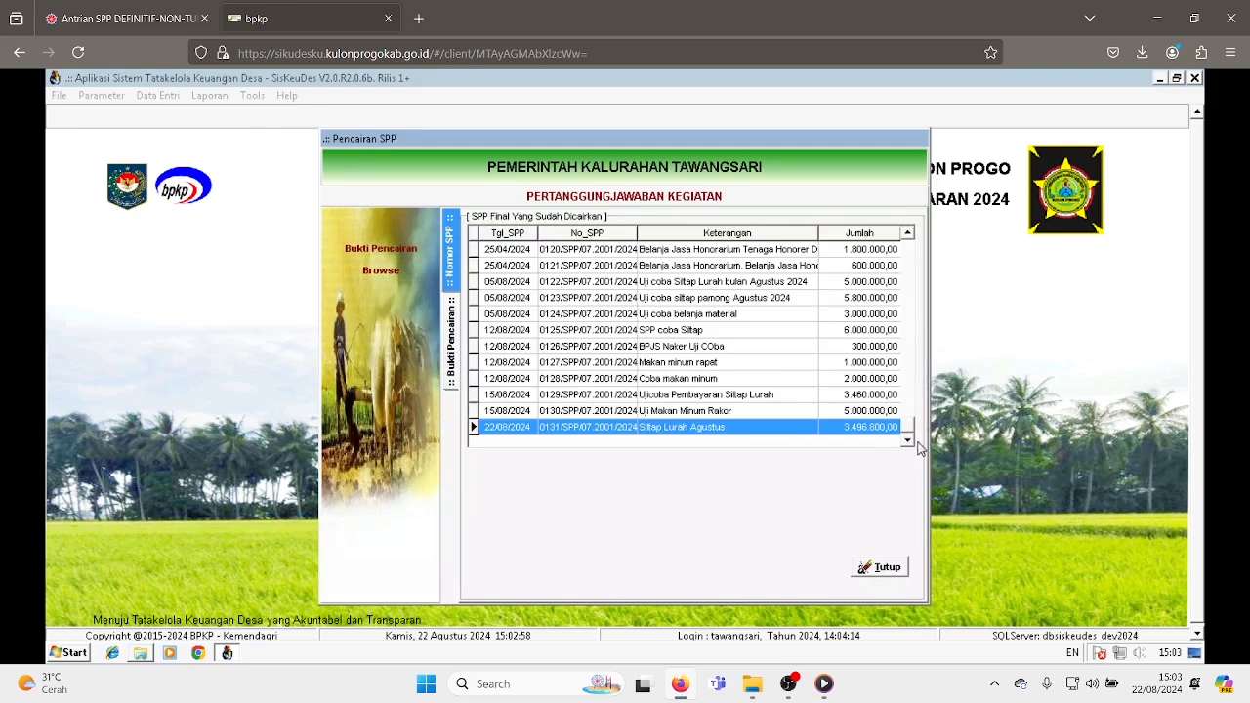
double_click(787, 429)
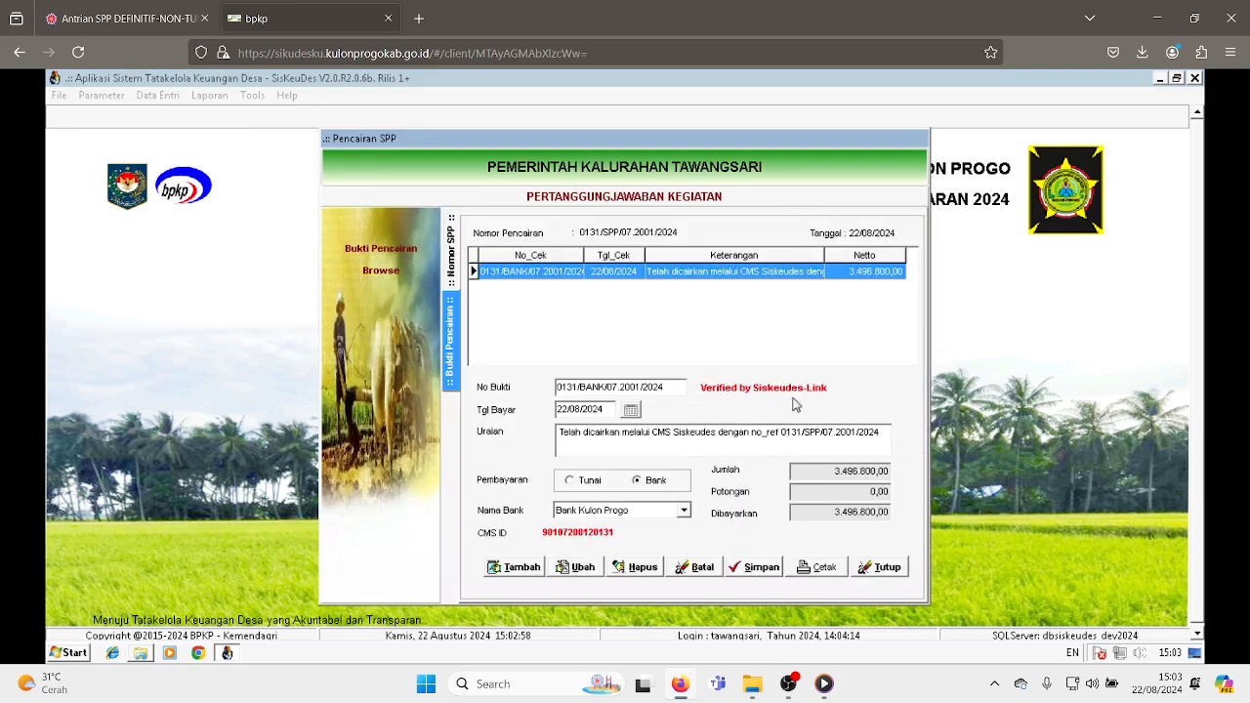
click(887, 566)
click(819, 552)
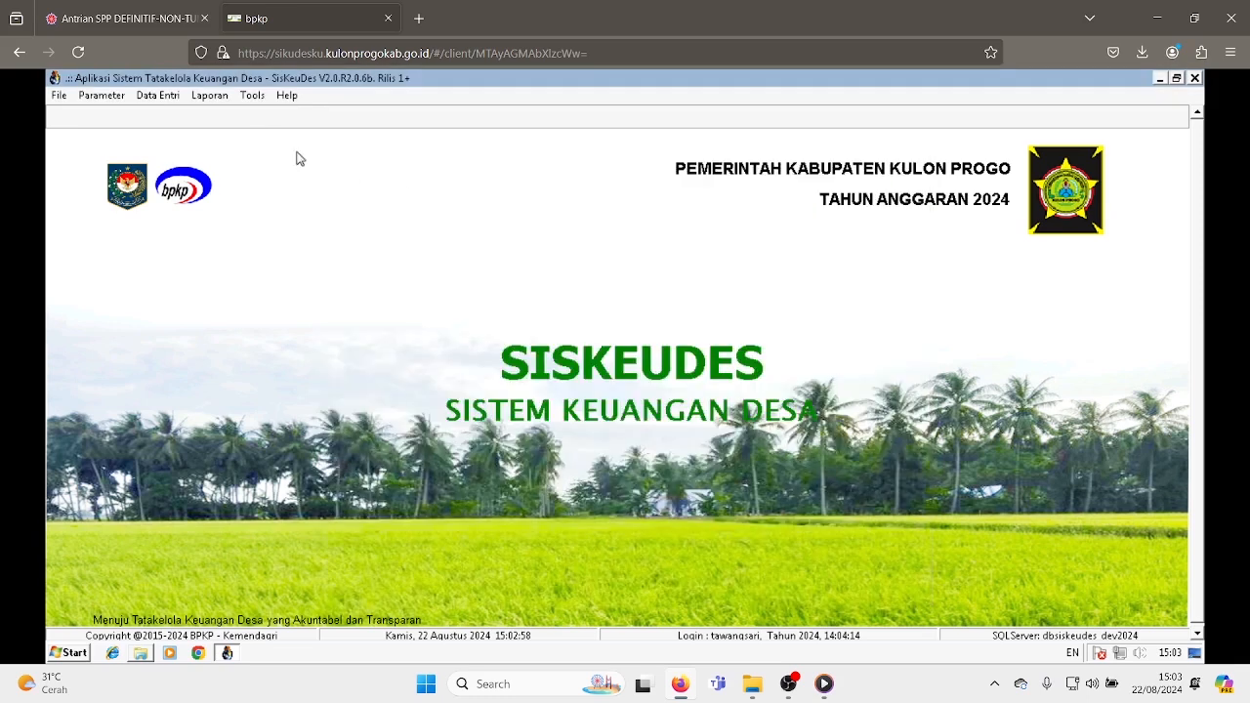
- Preview the Register SPP - Pencairan report for the village and close it
click(209, 95)
click(283, 184)
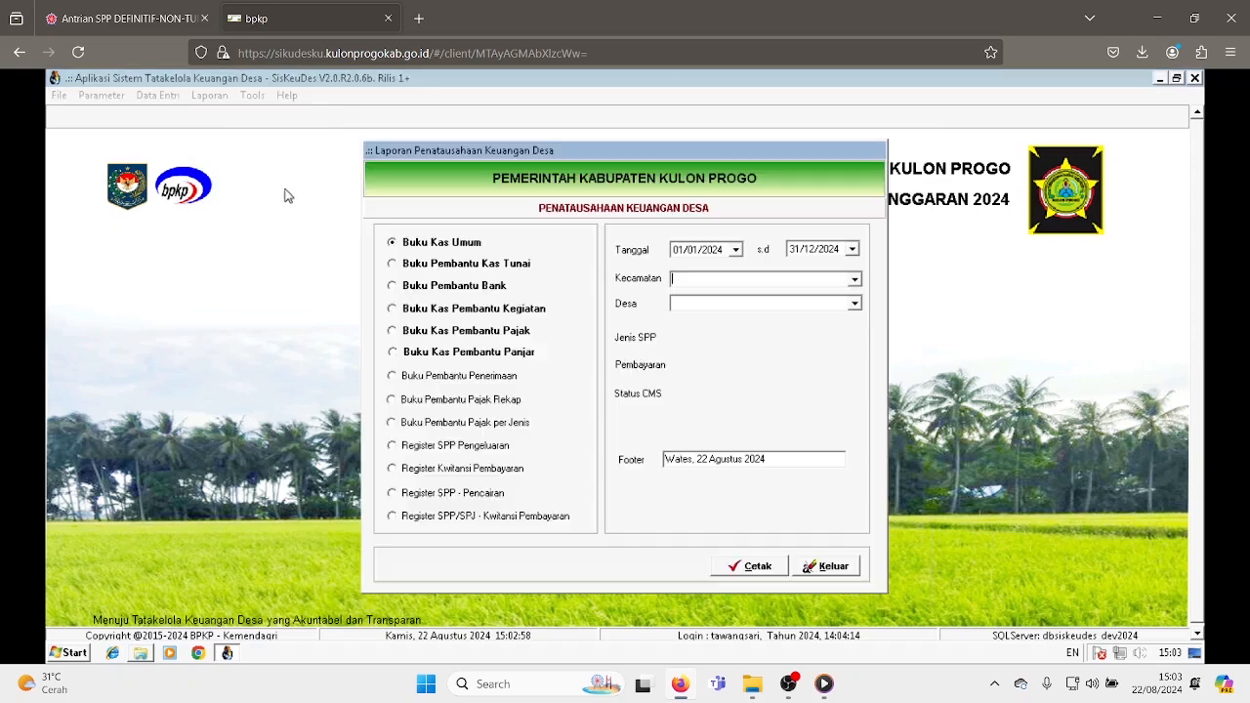
click(363, 99)
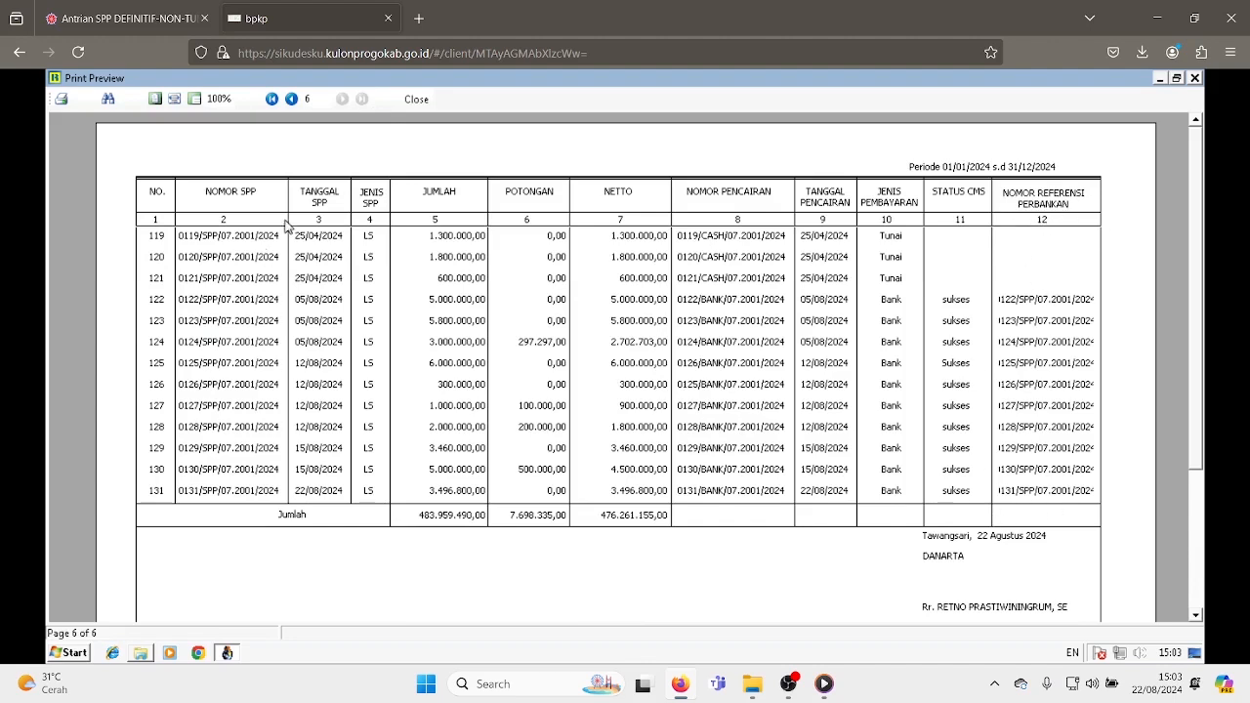
click(416, 99)
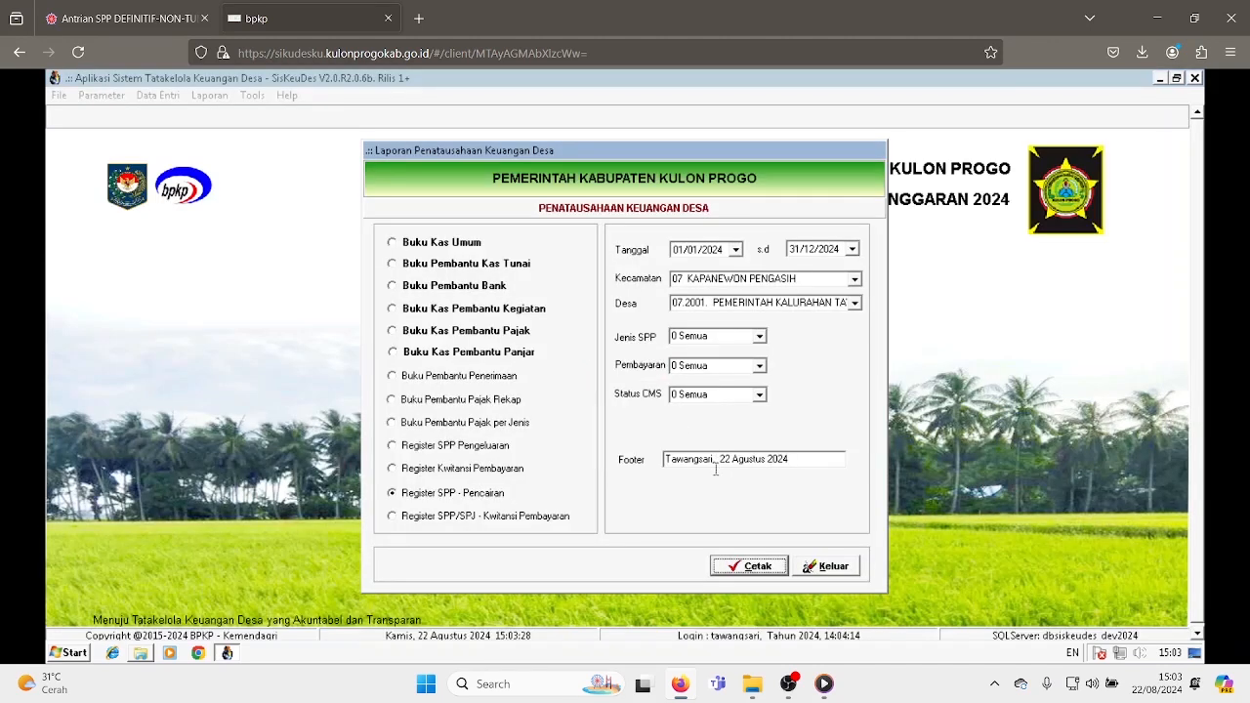
click(832, 567)
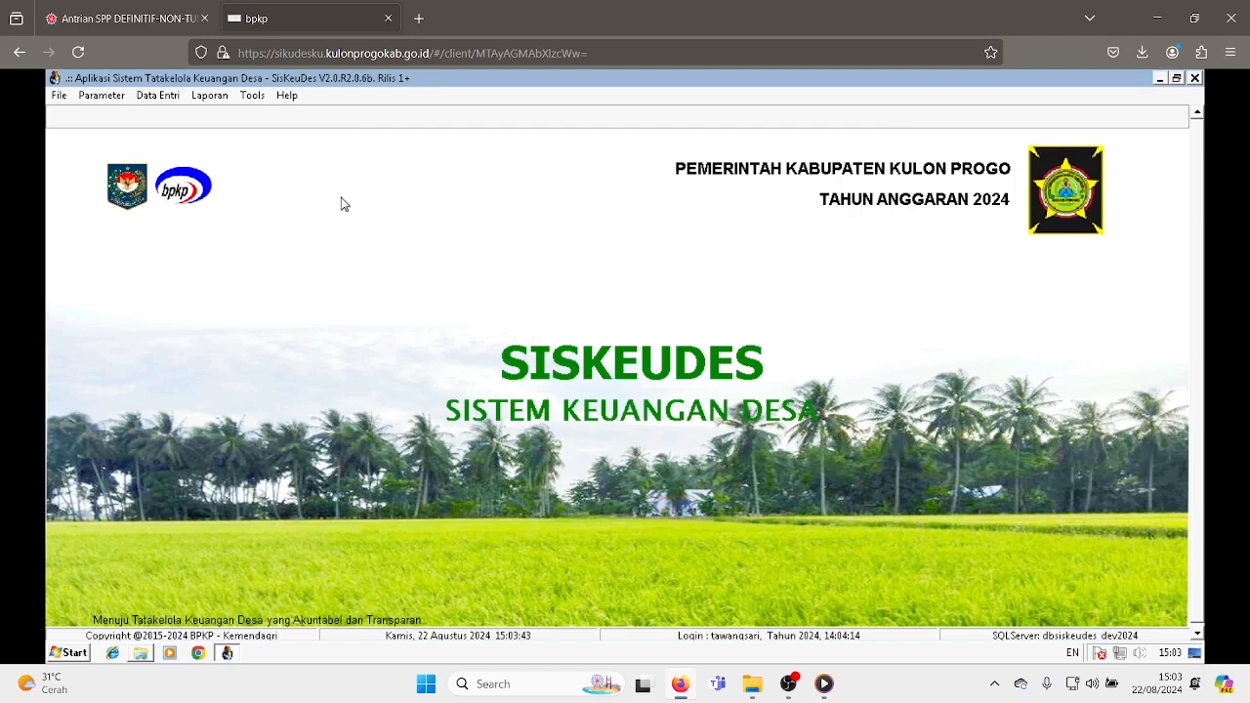